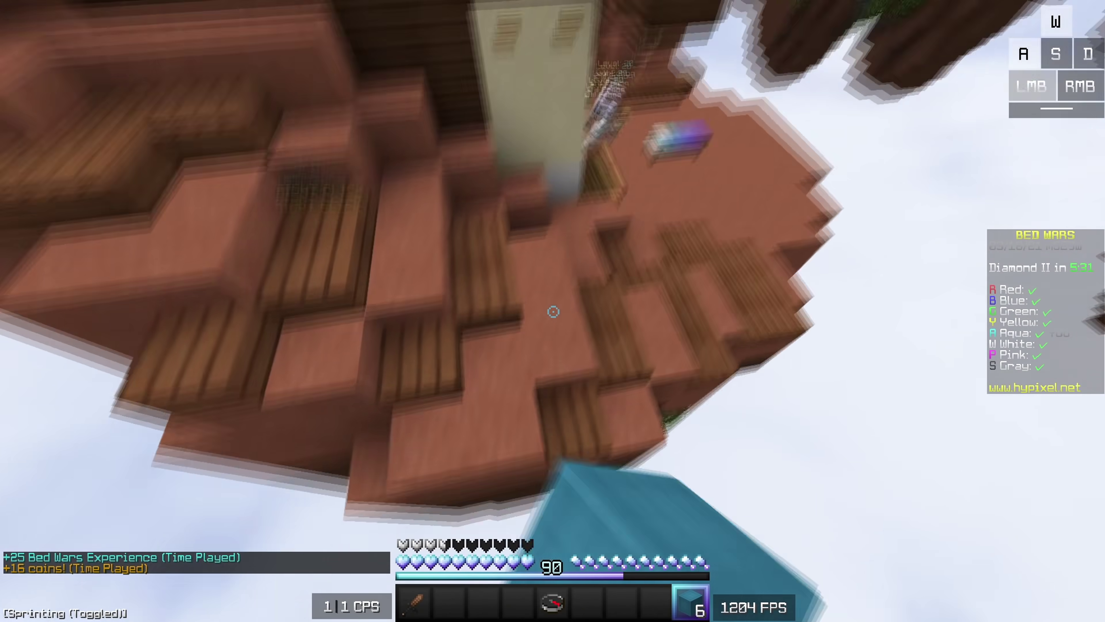
Destroy the White team's bed and defeat its remaining player with the sword
key(1)
click(553, 311)
click(552, 311)
click(553, 312)
click(553, 311)
click(553, 312)
click(553, 311)
click(553, 312)
click(553, 311)
click(553, 311)
click(553, 311)
click(553, 311)
click(554, 311)
click(553, 312)
click(553, 311)
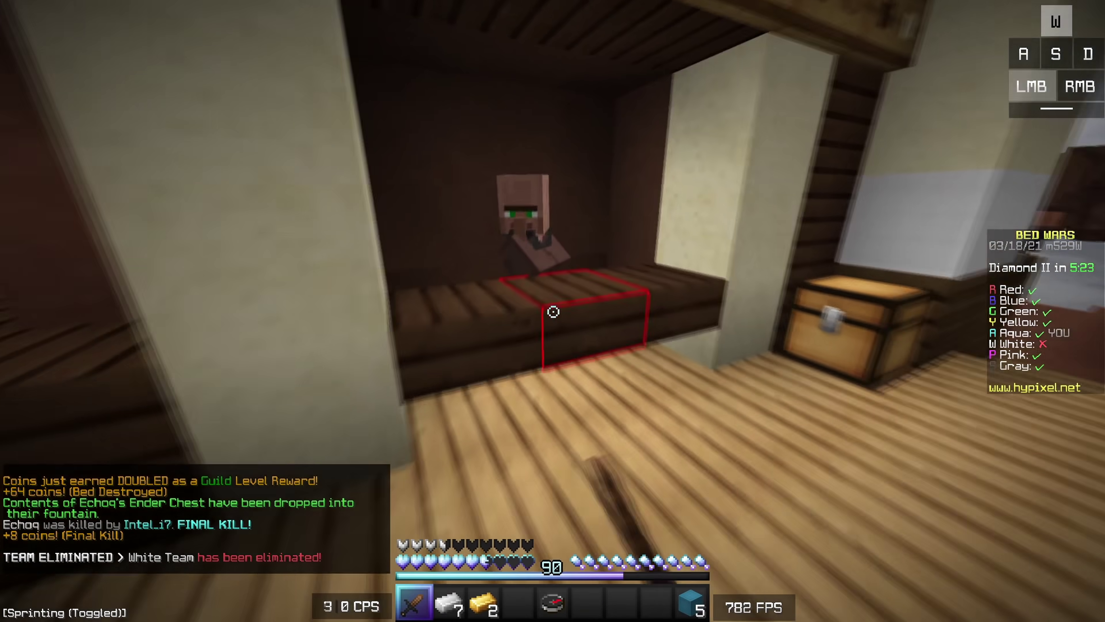
Buy wool from the shop villager and store the leftover iron and gold in the chest
right_click(553, 311)
click(459, 219)
click(458, 219)
click(458, 219)
key(Escape)
right_click(554, 312)
shift+click(522, 427)
shift+click(492, 426)
key(Escape)
Switch to the cyan wool and cross the wool bridge from the White island to the Aqua island
key(9)
click(553, 311)
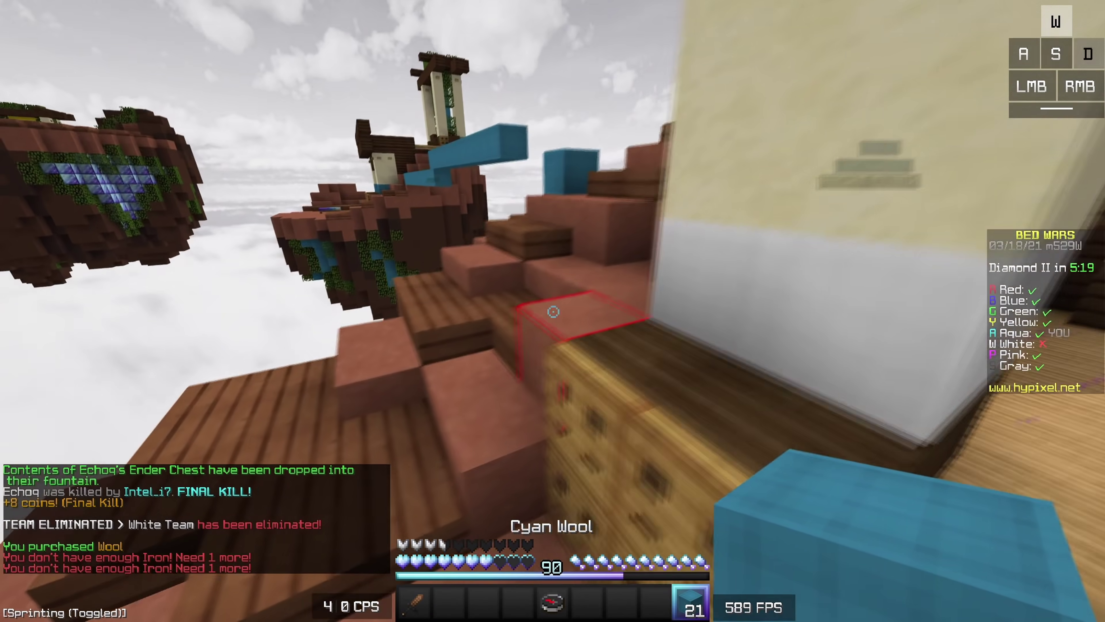
click(554, 311)
click(553, 311)
click(554, 312)
click(553, 311)
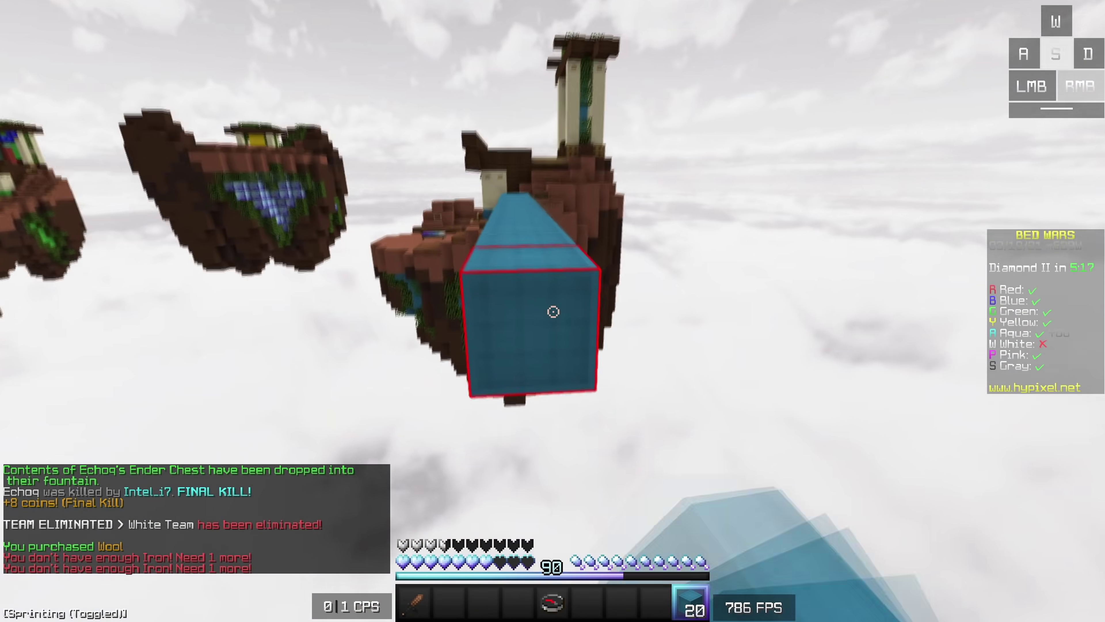
click(553, 312)
key(w)
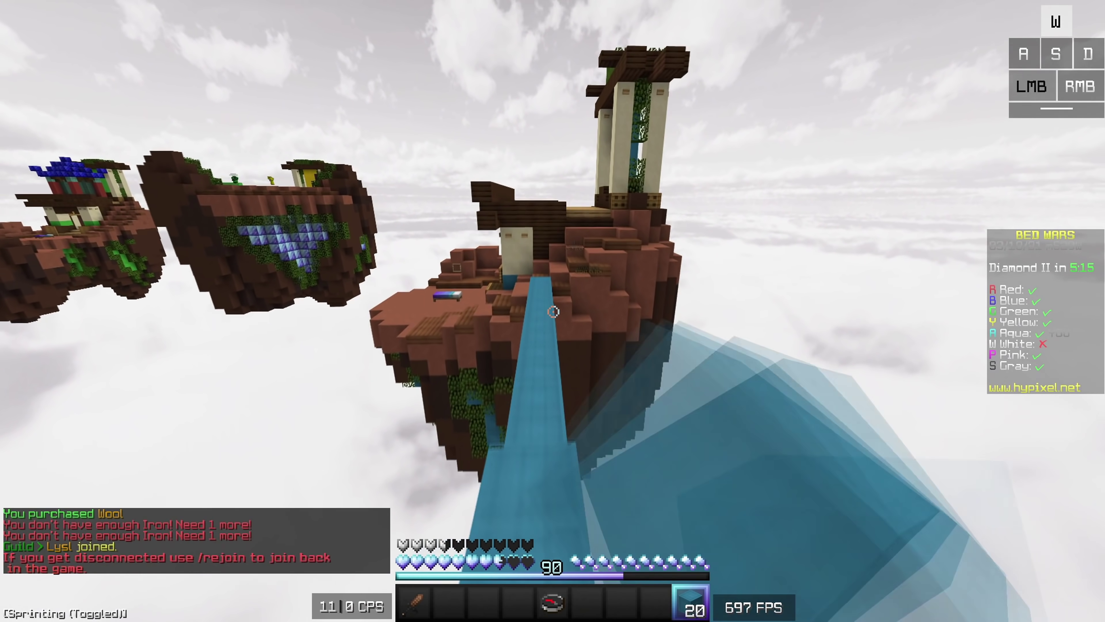
key(w)
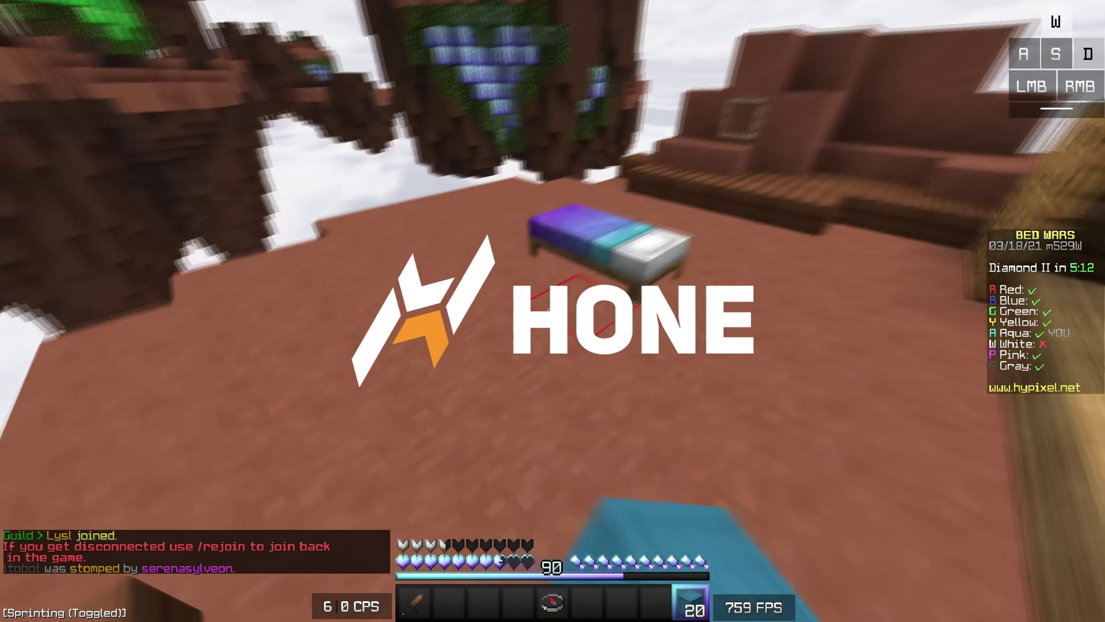
Cover the bed on the Aqua island with cyan wool blocks
right_click(553, 312)
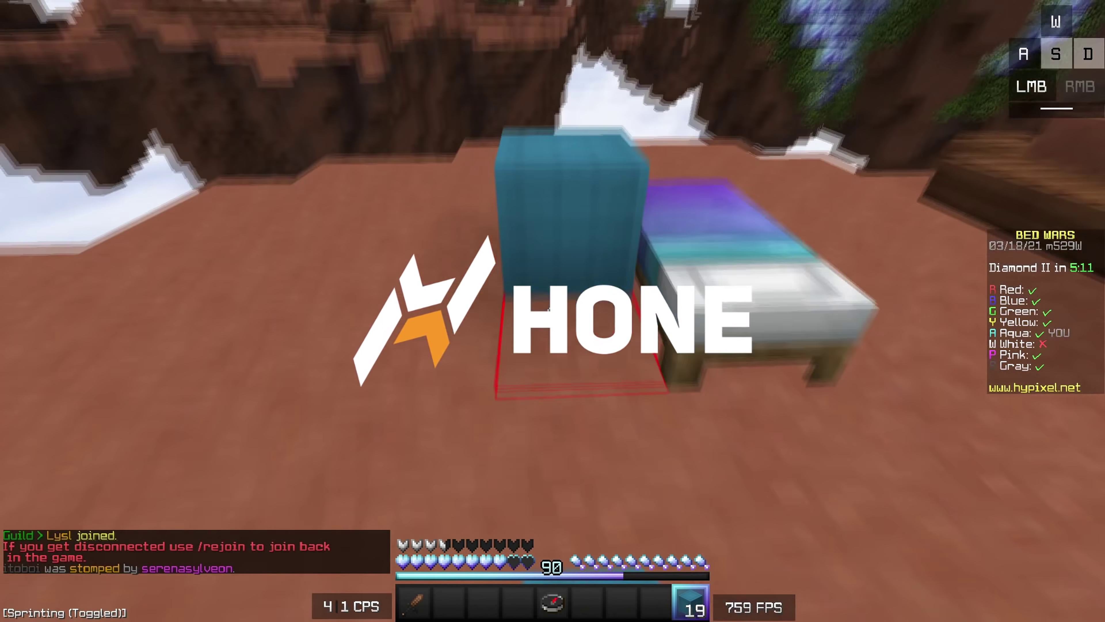
right_click(553, 312)
right_click(553, 312)
right_click(553, 312)
right_click(553, 312)
key(shift)
right_click(553, 312)
right_click(553, 312)
right_click(553, 312)
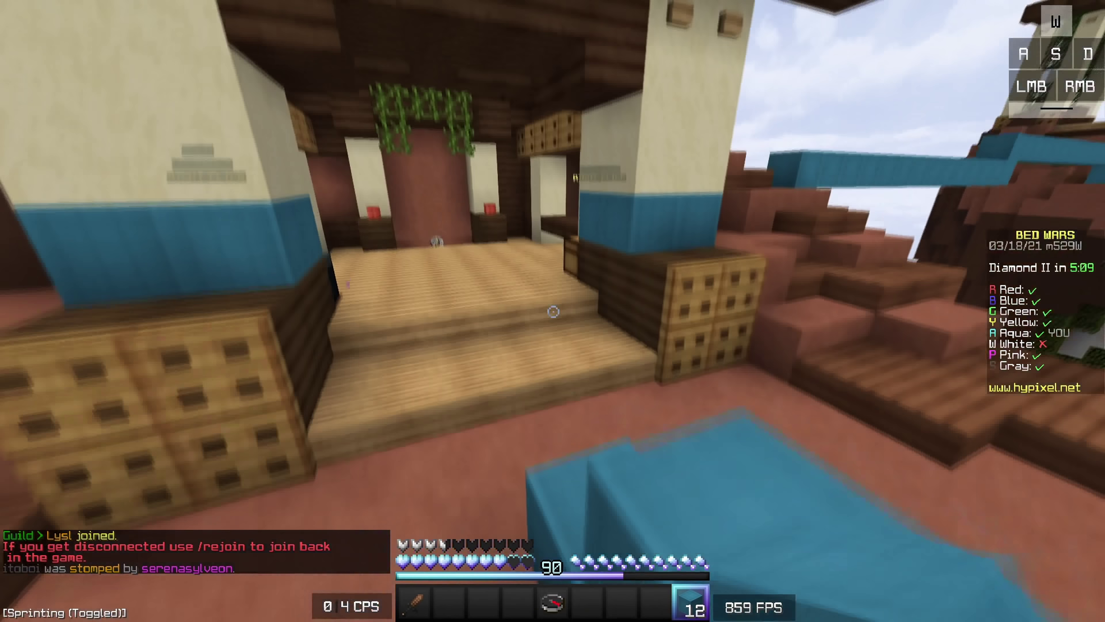
Run from the bed up into the Aqua base building
key(w)
click(553, 312)
click(553, 312)
click(553, 311)
click(553, 311)
click(553, 312)
click(553, 312)
click(553, 311)
click(553, 312)
Build a cyan wool bridge while sneaking backwards from the Aqua island to the diamond generator island
key(s)
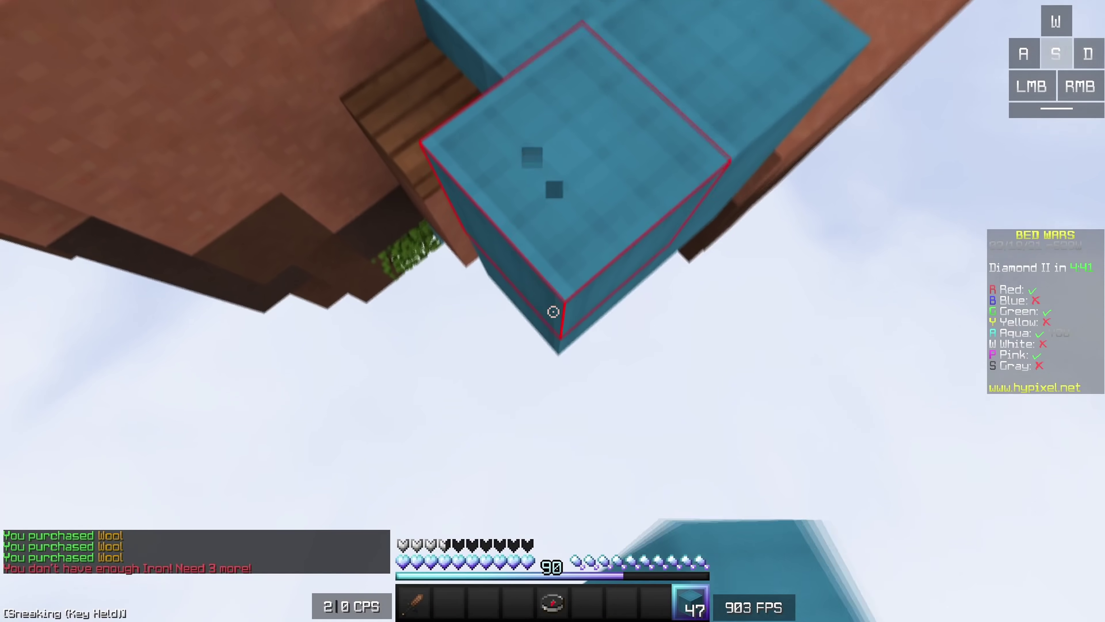
right_click(553, 311)
right_click(553, 312)
right_click(554, 311)
right_click(553, 311)
right_click(553, 312)
right_click(553, 312)
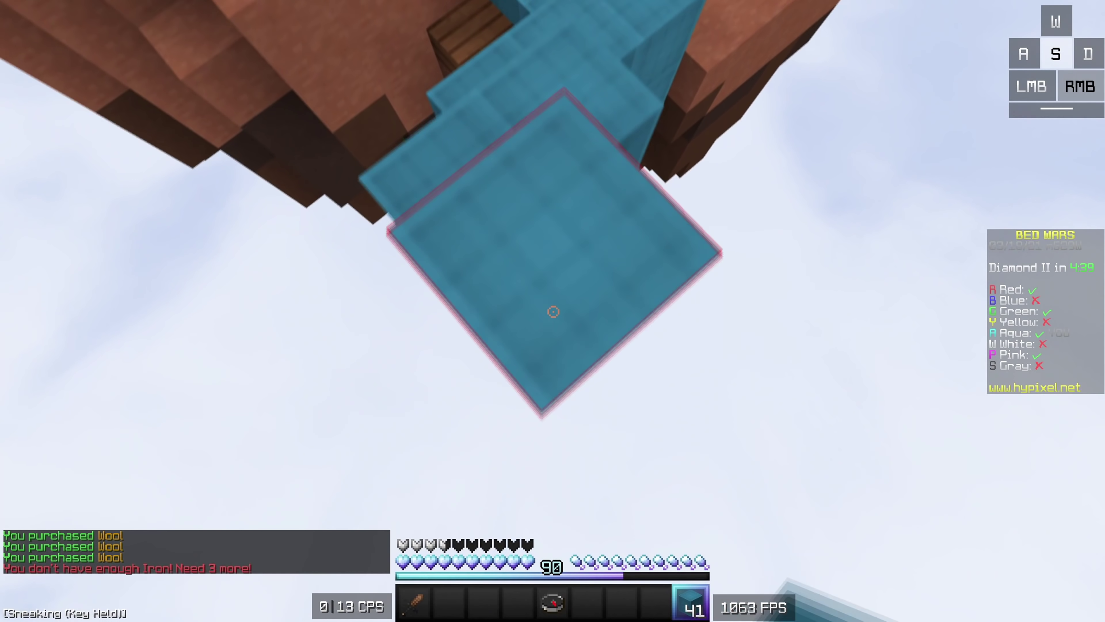
right_click(553, 312)
right_click(554, 312)
right_click(553, 311)
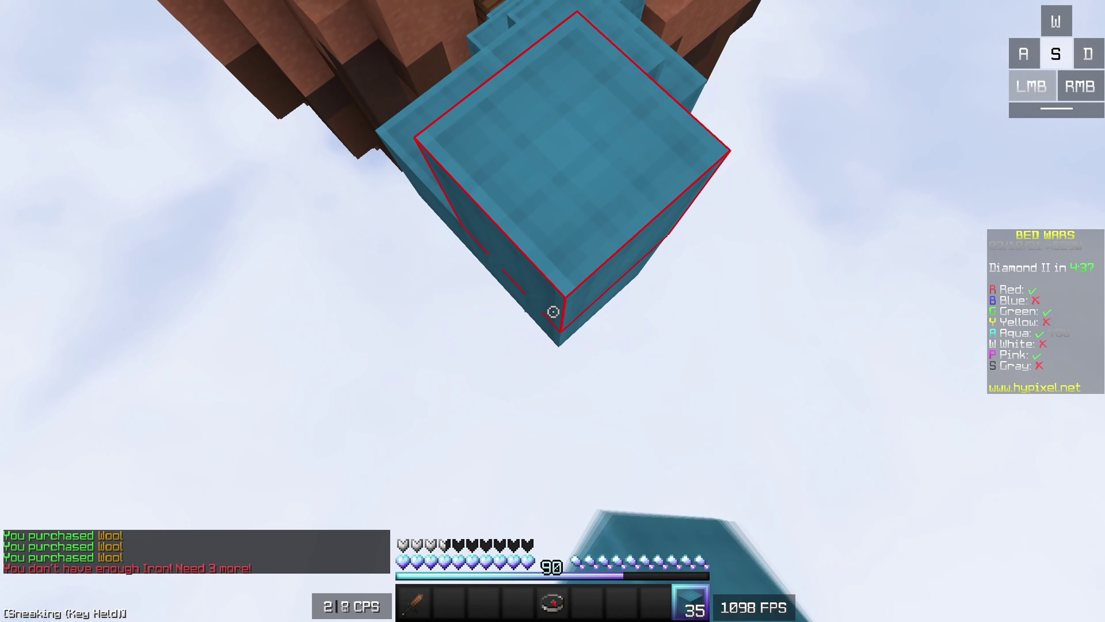
right_click(553, 312)
right_click(553, 311)
right_click(553, 312)
right_click(554, 311)
right_click(554, 311)
right_click(553, 312)
right_click(553, 311)
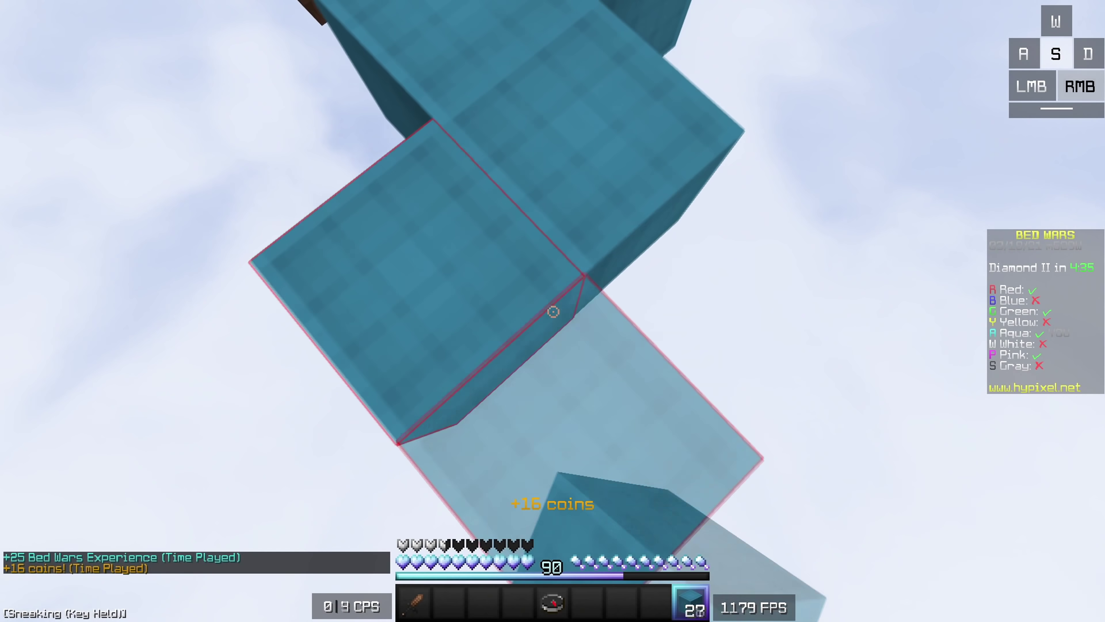
right_click(553, 311)
right_click(553, 312)
right_click(553, 311)
right_click(554, 312)
right_click(553, 311)
right_click(553, 311)
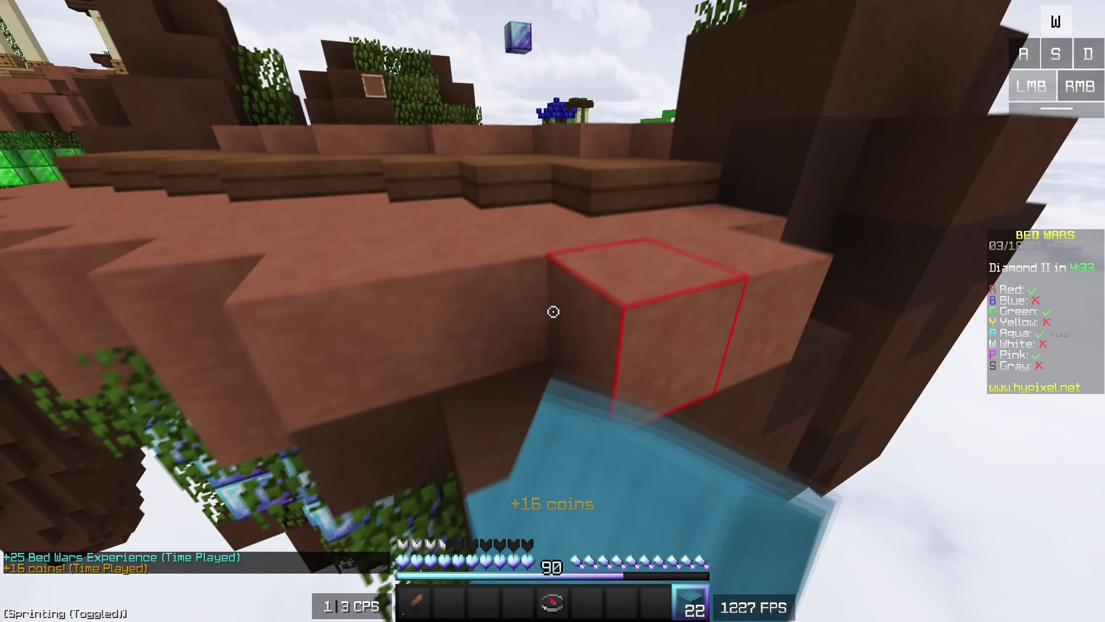
Collect the diamonds from the generator and return over the wool bridge to the Aqua base
key(w)
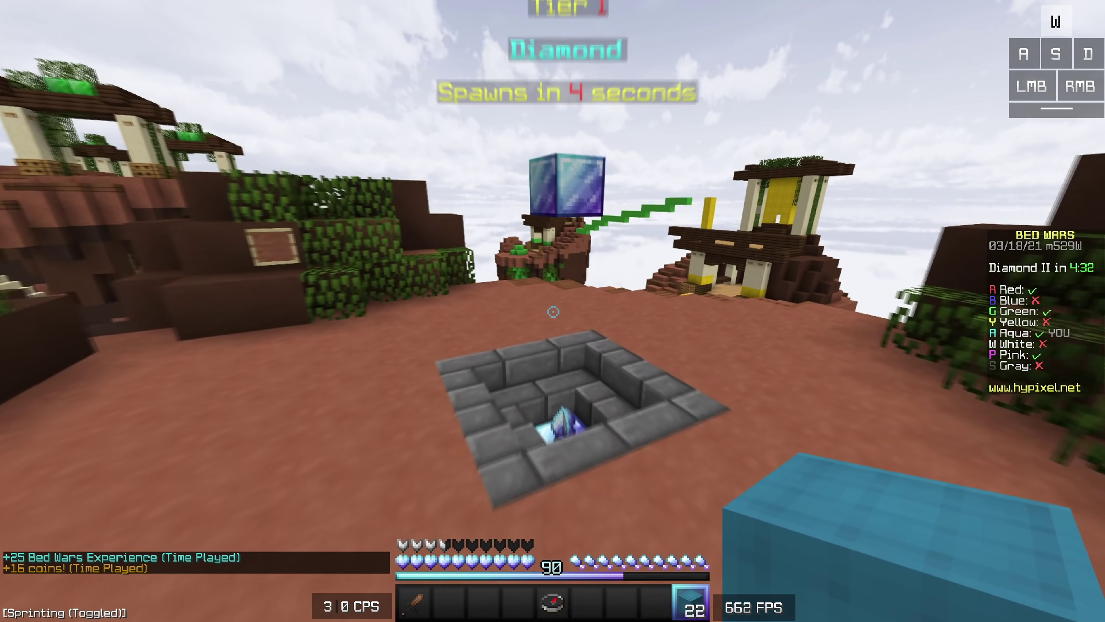
click(553, 312)
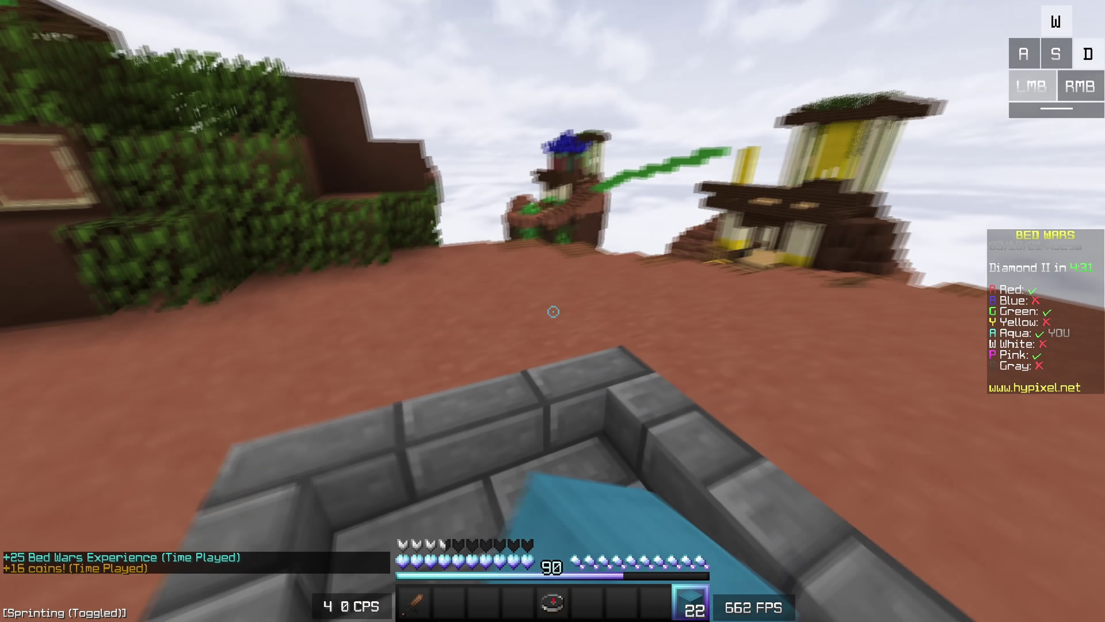
click(553, 312)
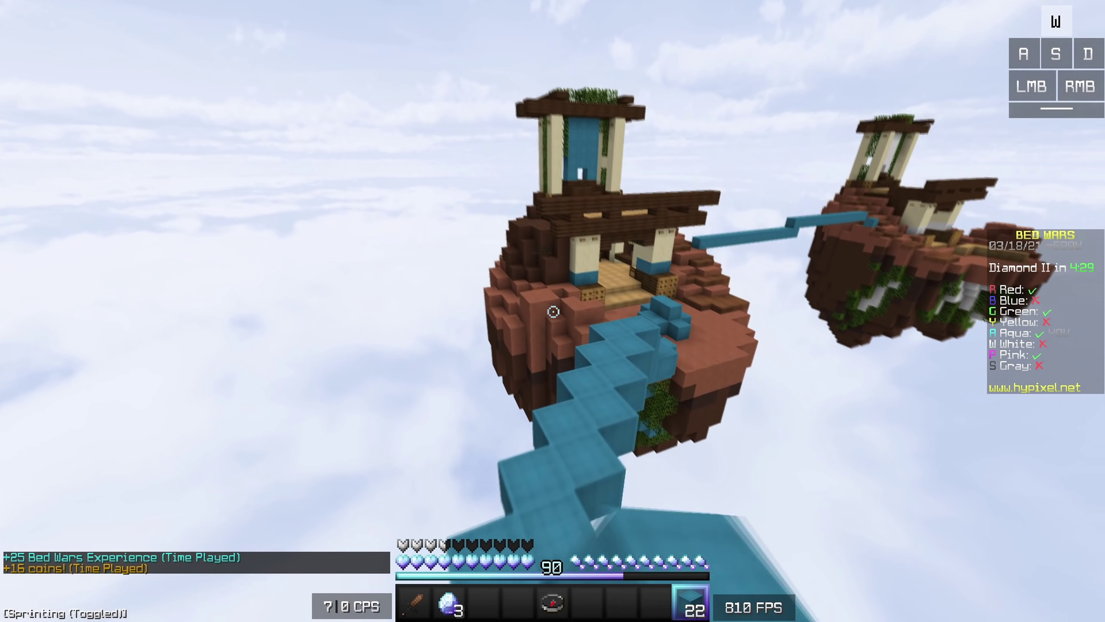
click(553, 312)
right_click(554, 311)
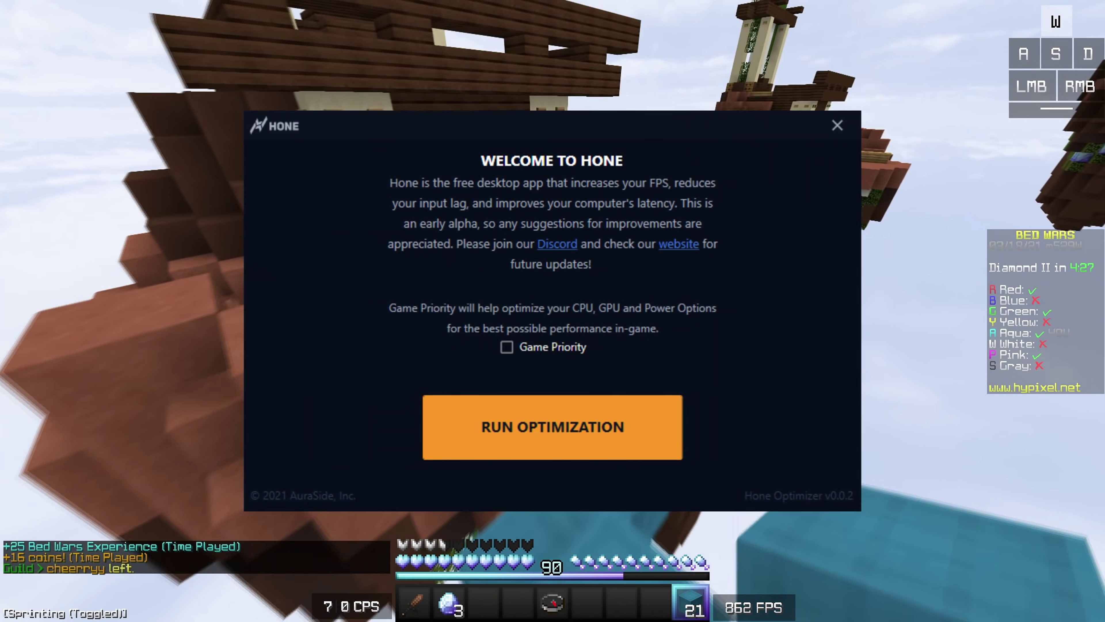
click(553, 311)
click(553, 311)
click(553, 312)
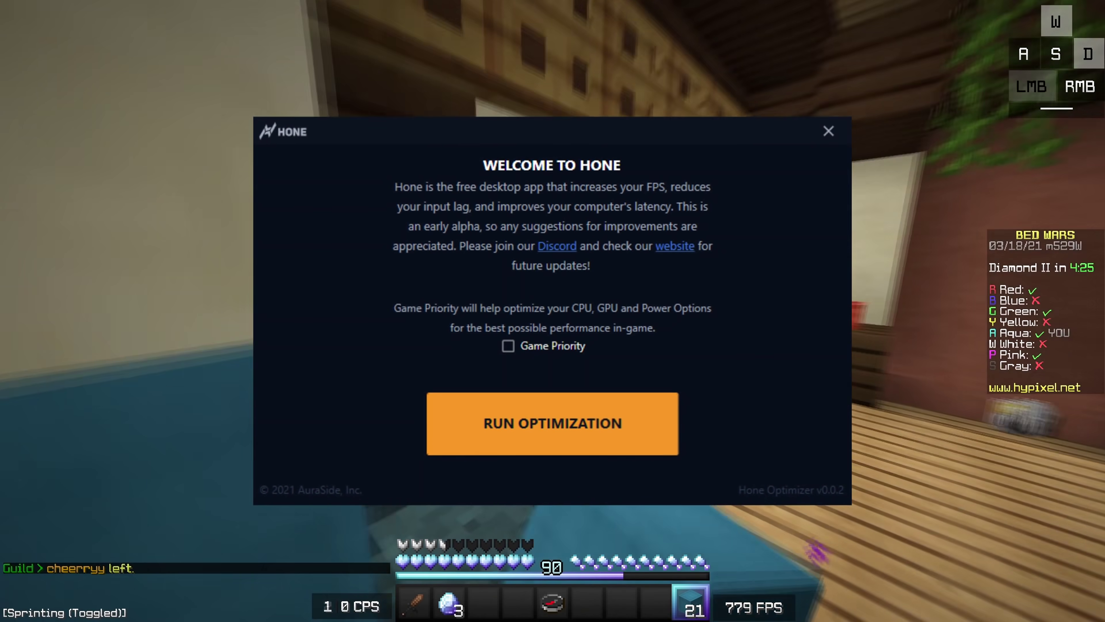
click(553, 311)
Purchase Reinforced Armor I from the Solo Upgrades villager, view the trap queue, and leave the shop
right_click(554, 312)
key(Escape)
click(469, 213)
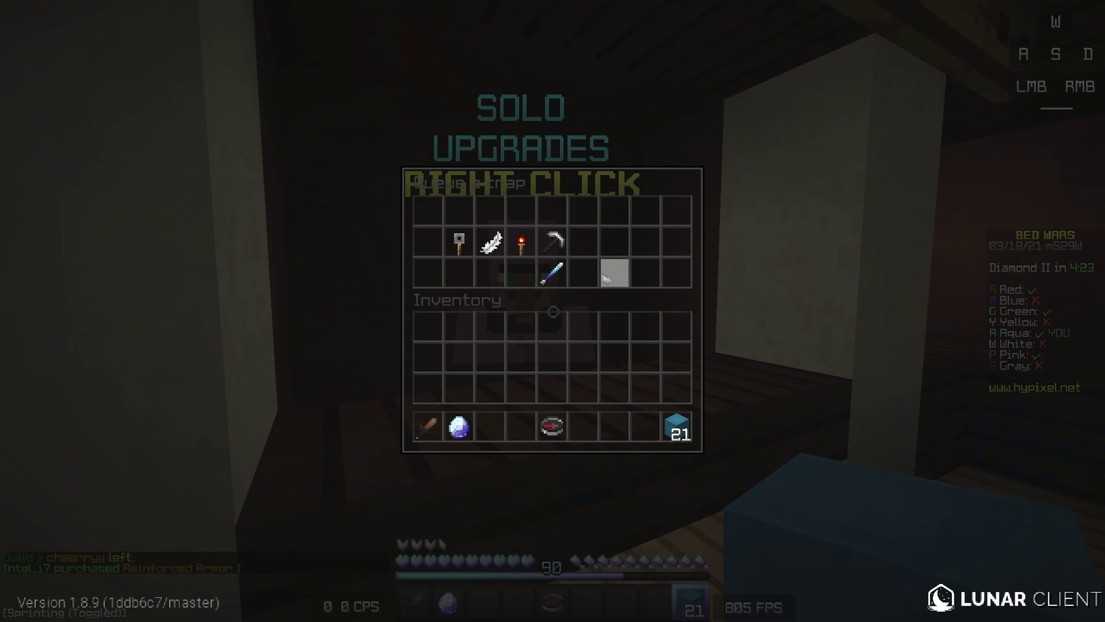
click(613, 262)
key(Escape)
key(w)
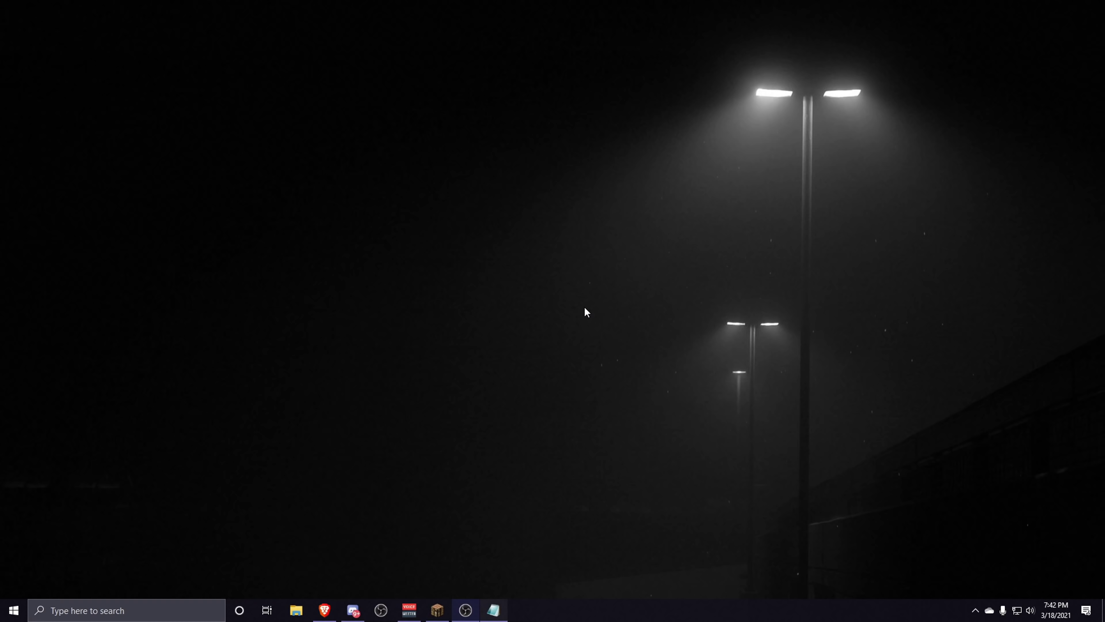
Search Windows for "restore point", open Create a restore point, and start creating one for the protected drives
key(super)
text(res)
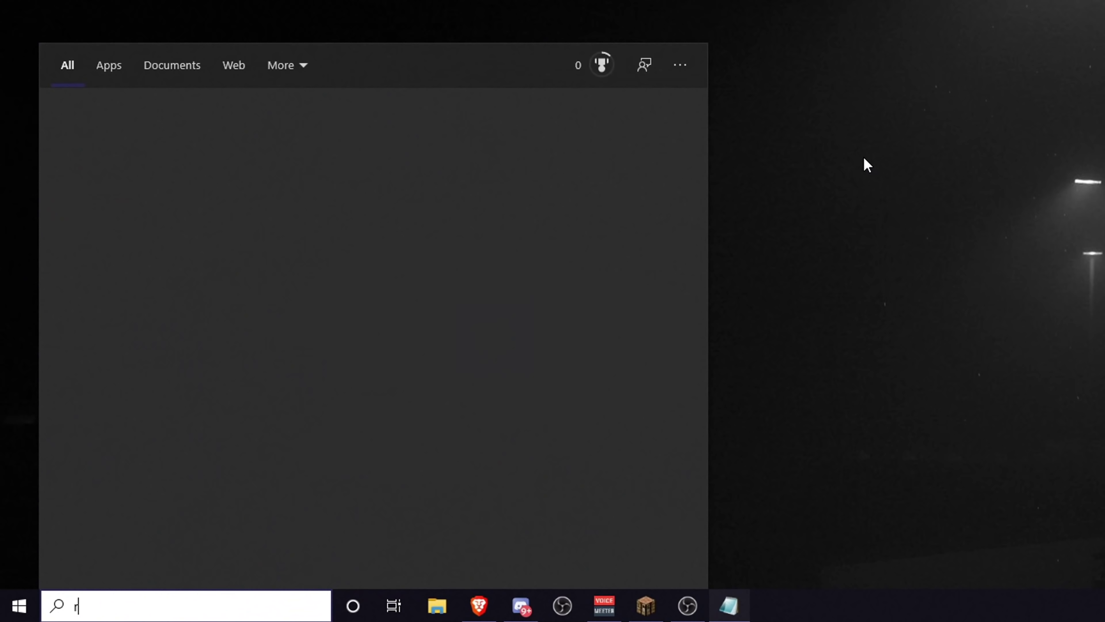
text(tore point)
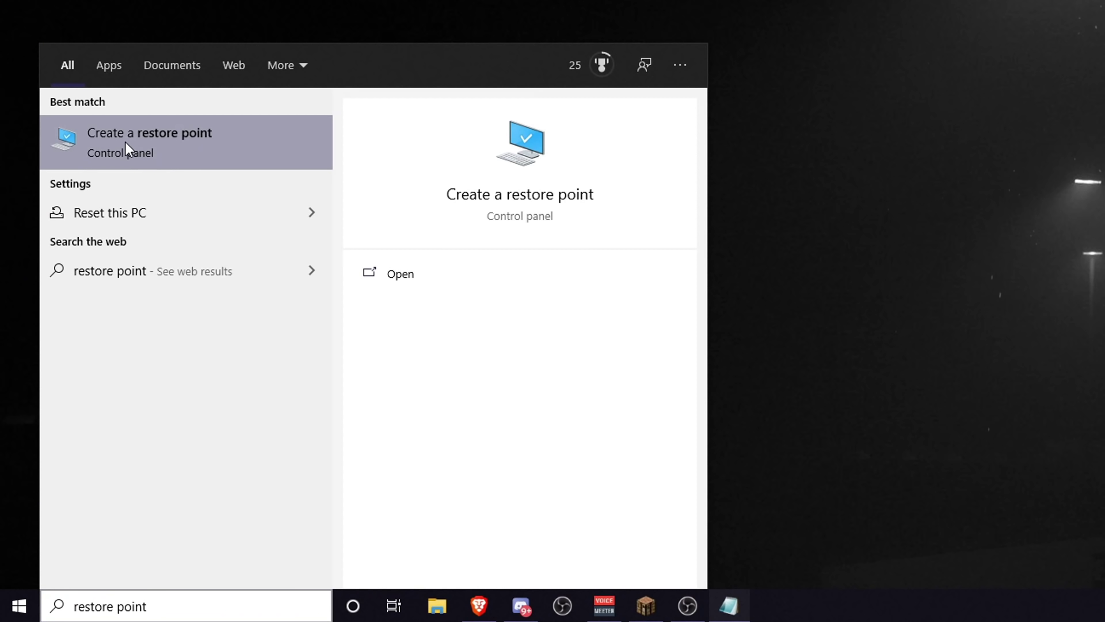
click(127, 145)
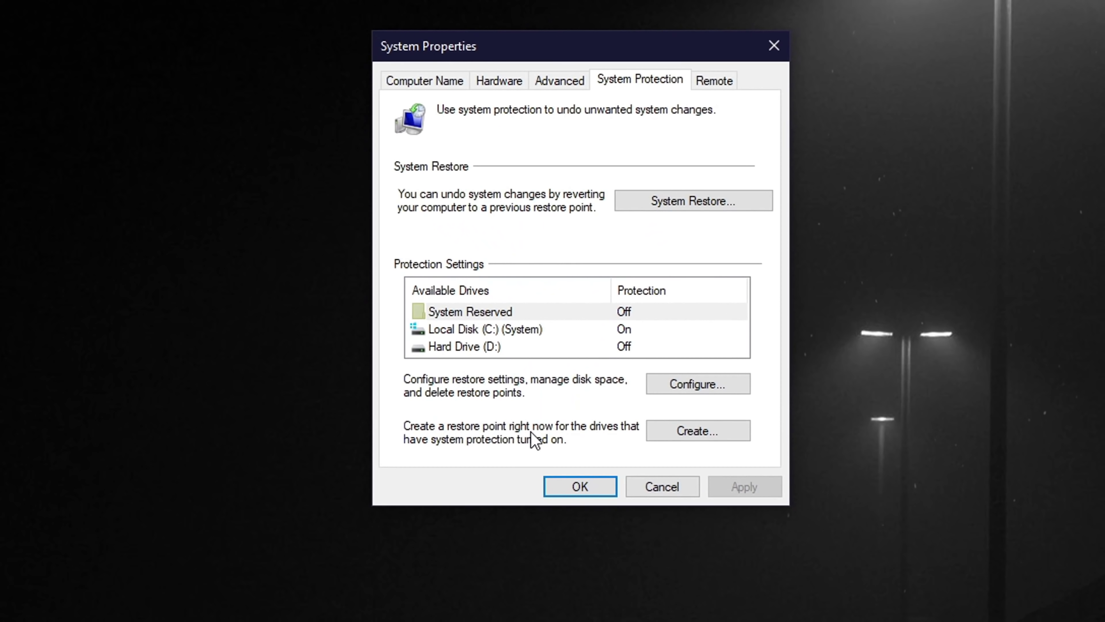
click(696, 431)
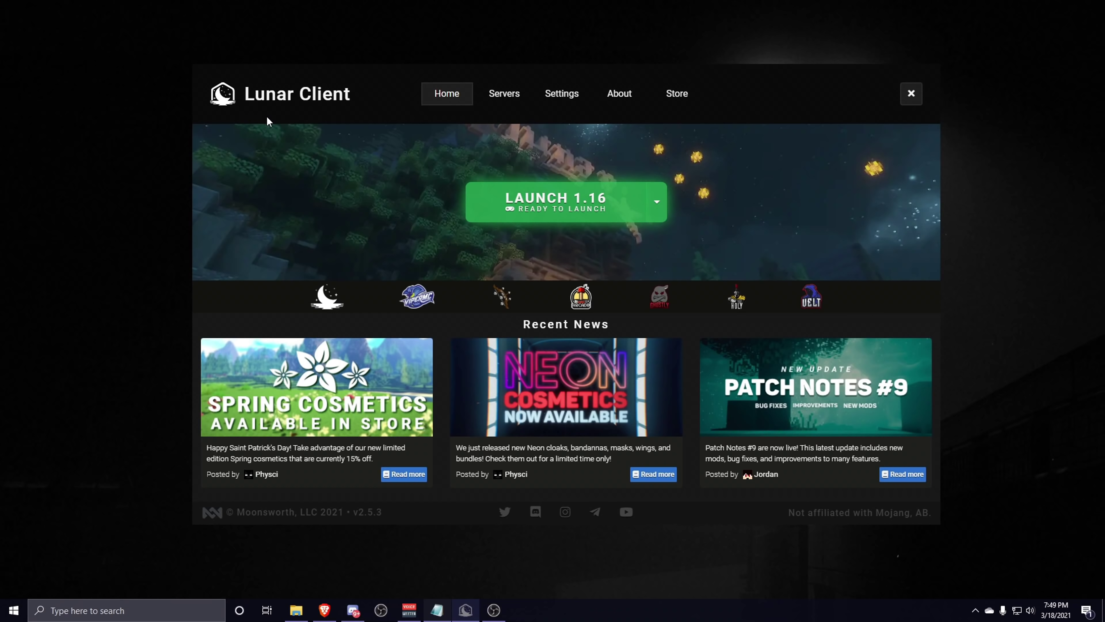
View the Minecraft versions offered in Lunar Client's launch options, keeping 1.16 as the default
click(657, 201)
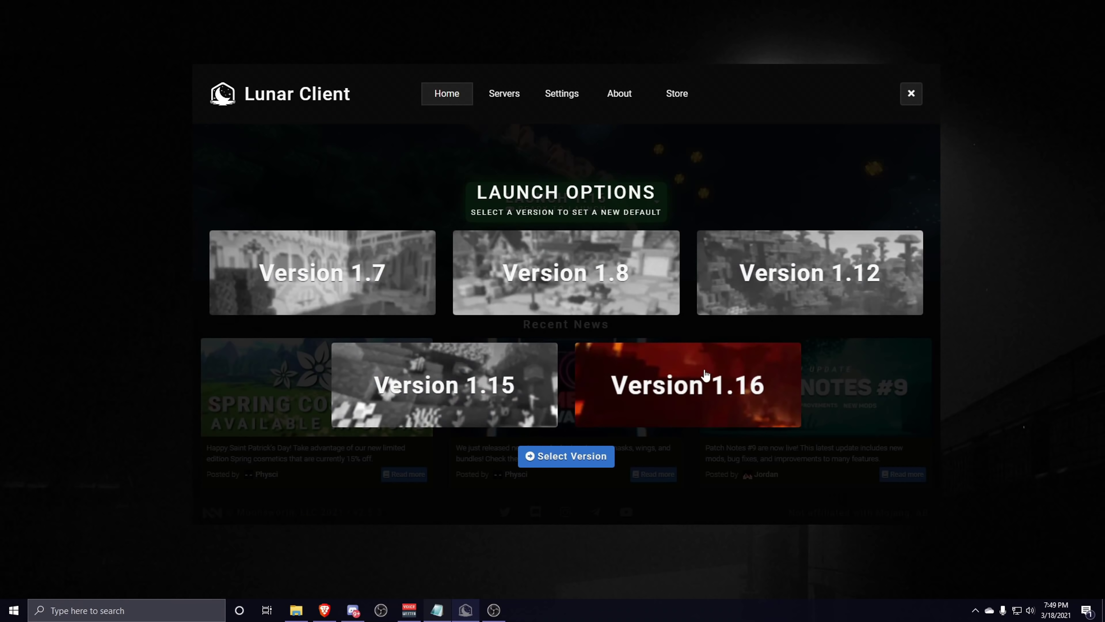
click(717, 158)
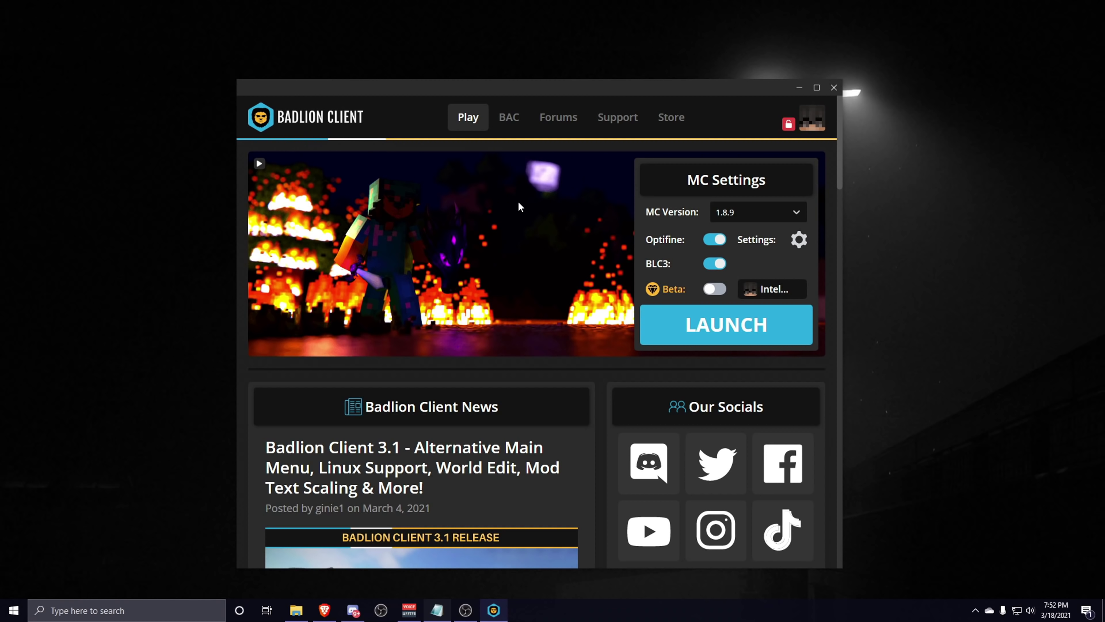
Switch to Badlion Client and look through its list of Minecraft versions without changing the selected 1.8.9
click(723, 217)
scroll(755, 290, down, 3)
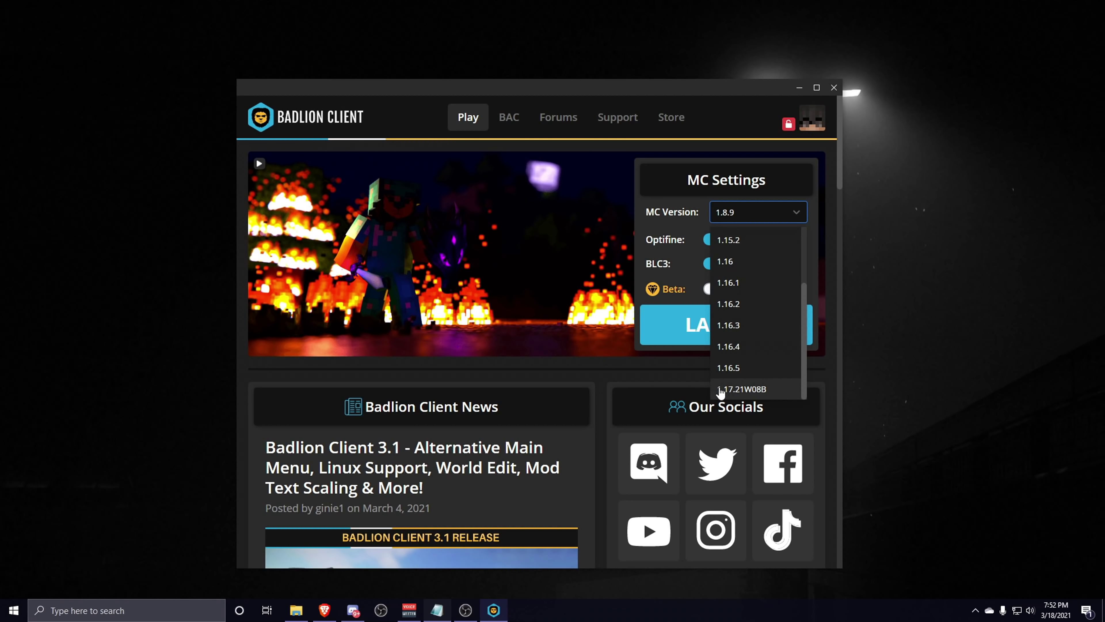
click(509, 279)
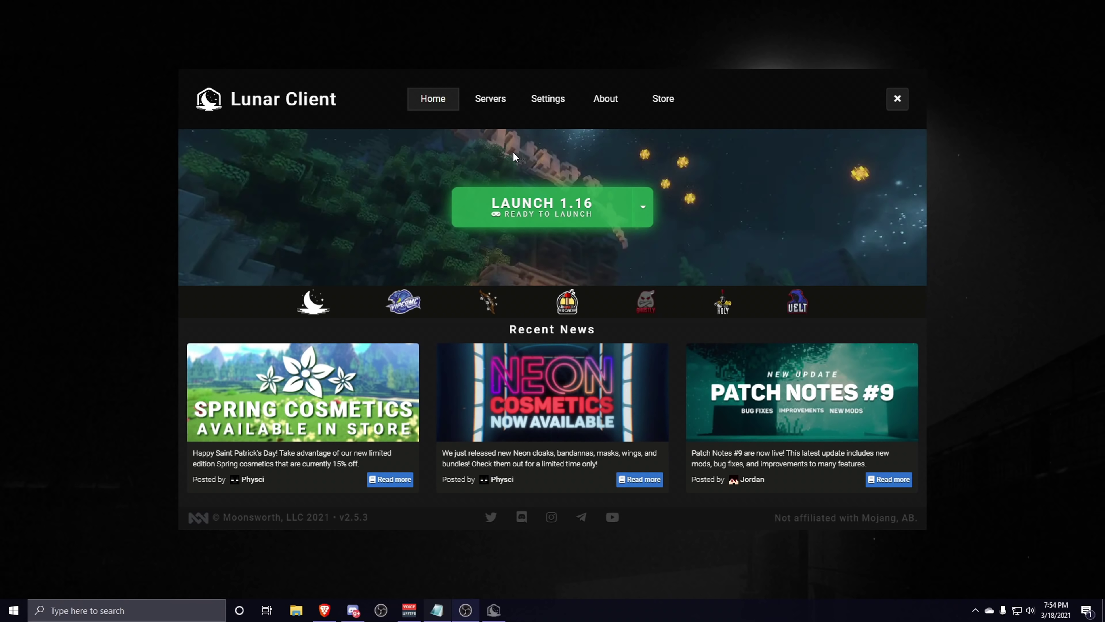
In Lunar Client's settings, try other memory allocations such as 4.7 GB, and return the allocated memory to 3.0 GB
click(553, 104)
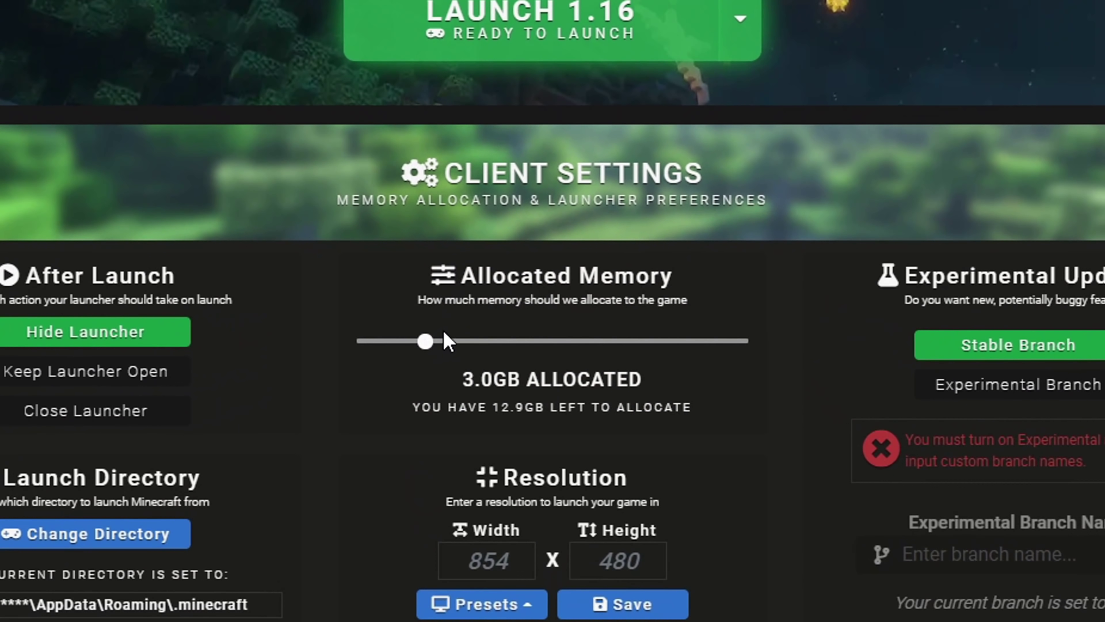
drag(491, 325, 462, 331)
drag(364, 355, 468, 344)
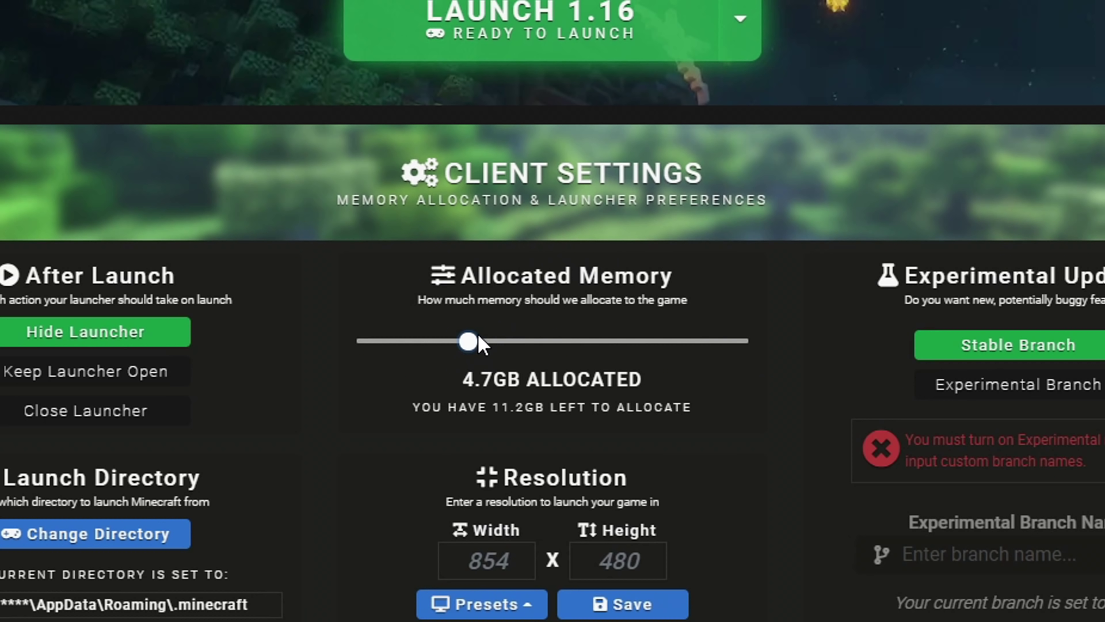
drag(473, 344, 856, 360)
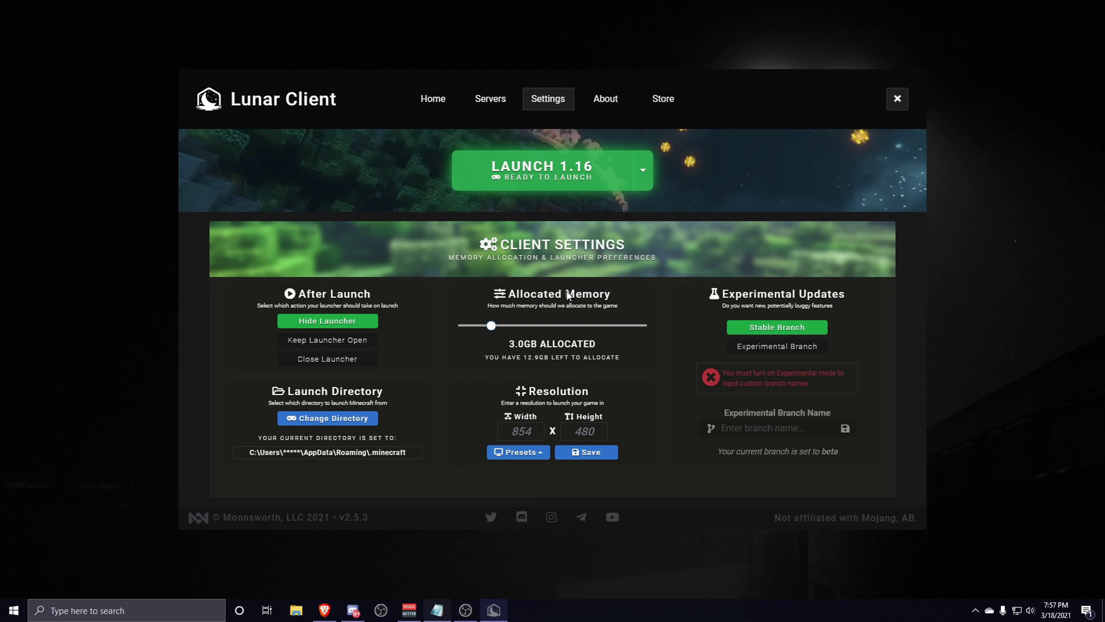
mouse_move(492, 326)
mouse_down()
mouse_move(537, 326)
mouse_move(493, 327)
mouse_up()
mouse_move(492, 325)
mouse_down()
mouse_move(526, 329)
mouse_move(494, 329)
mouse_up()
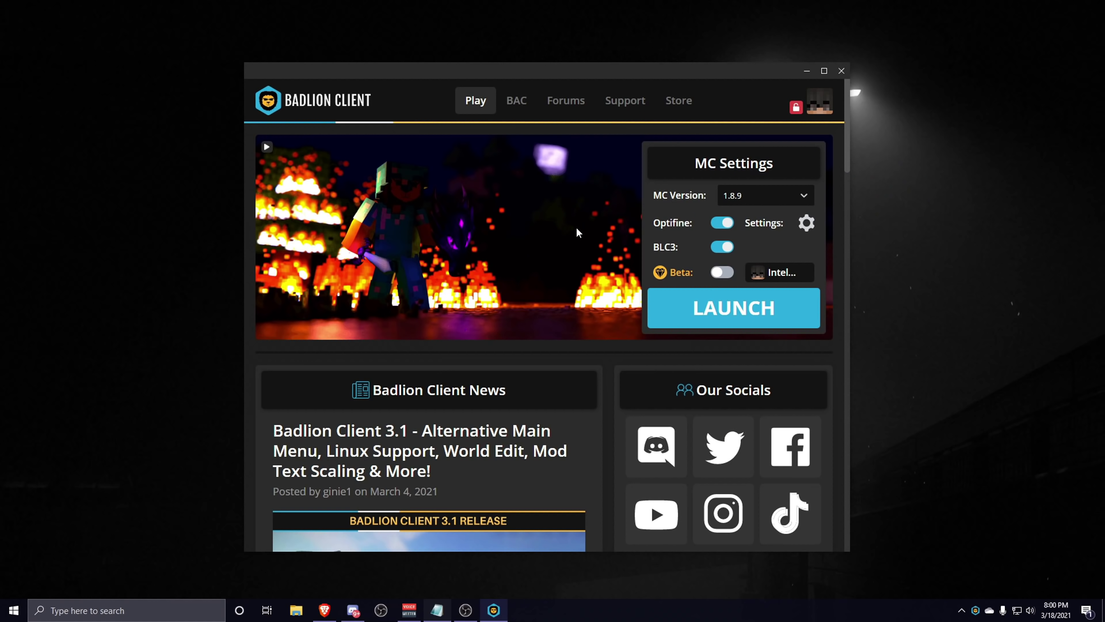
Open Badlion Client's Minecraft settings and adjust the allocated RAM slightly
click(784, 223)
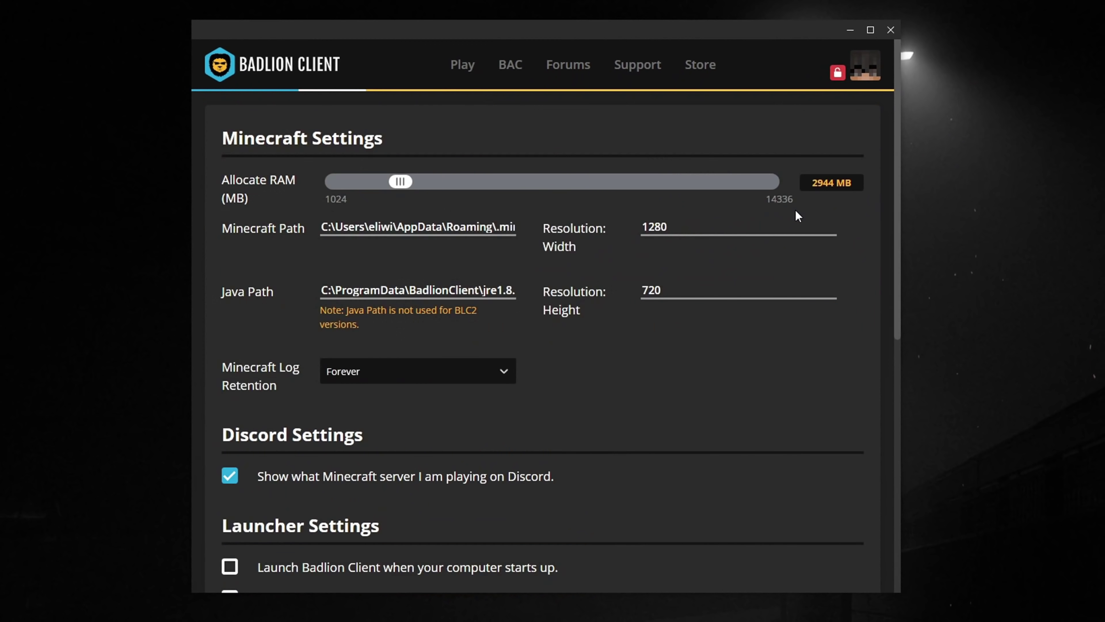
mouse_move(401, 182)
mouse_down()
mouse_move(372, 181)
mouse_move(406, 183)
mouse_up()
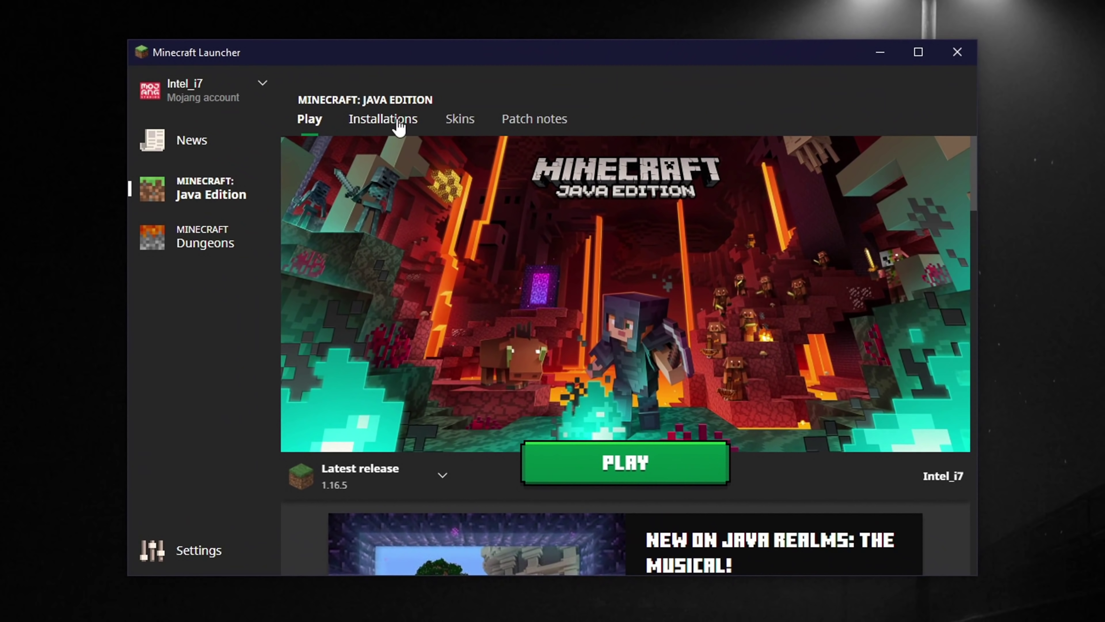
In the Minecraft Launcher, open the Latest release installation for editing and expand its additional options to show the JVM arguments
click(421, 167)
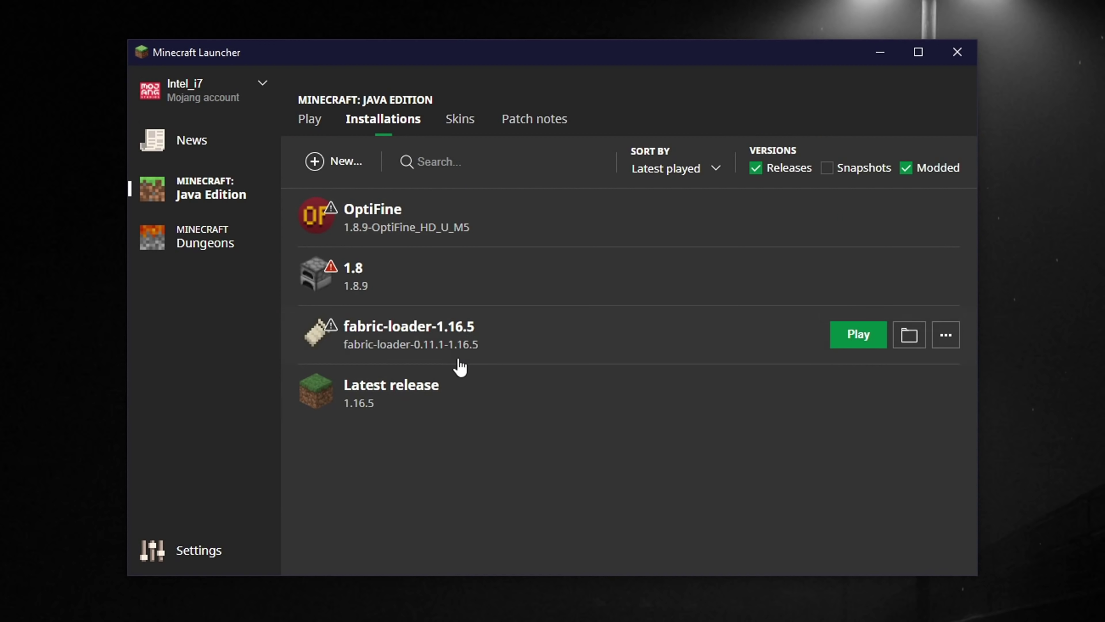
click(947, 393)
click(918, 433)
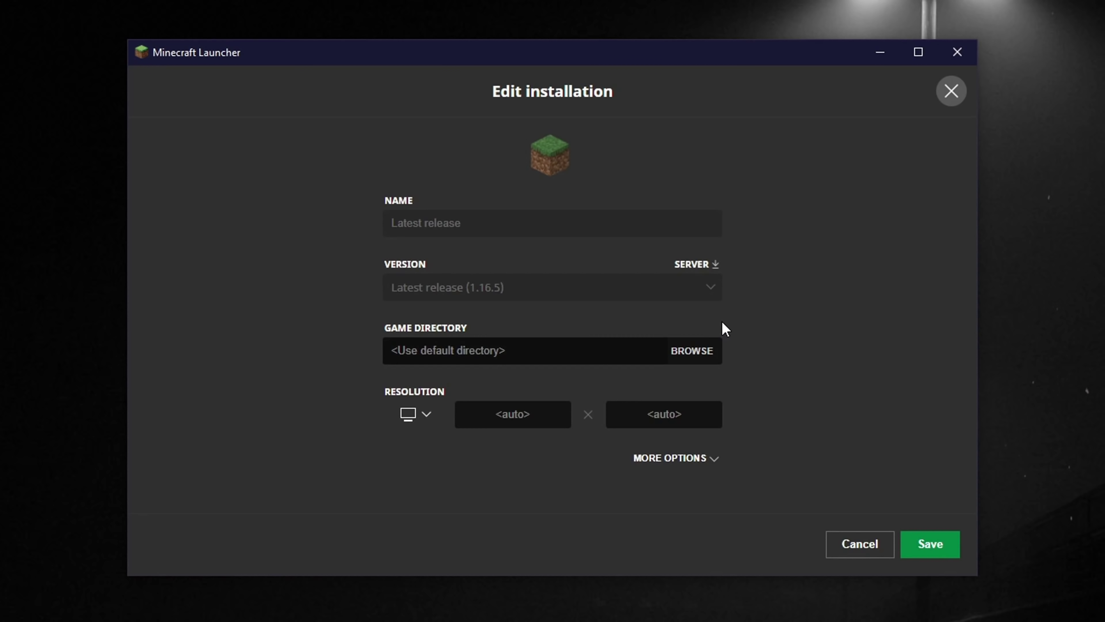
click(688, 459)
scroll(812, 435, down, 2)
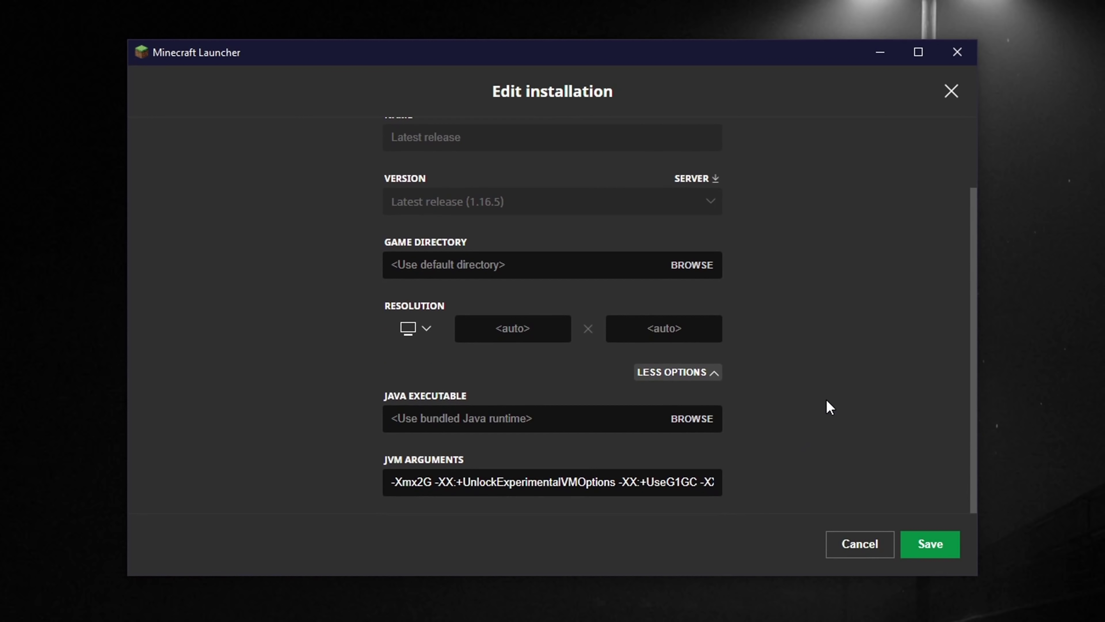
Set the Latest release's maximum memory argument to -Xmx3G, keep the remaining JVM arguments, and save the installation
drag(434, 481, 857, 477)
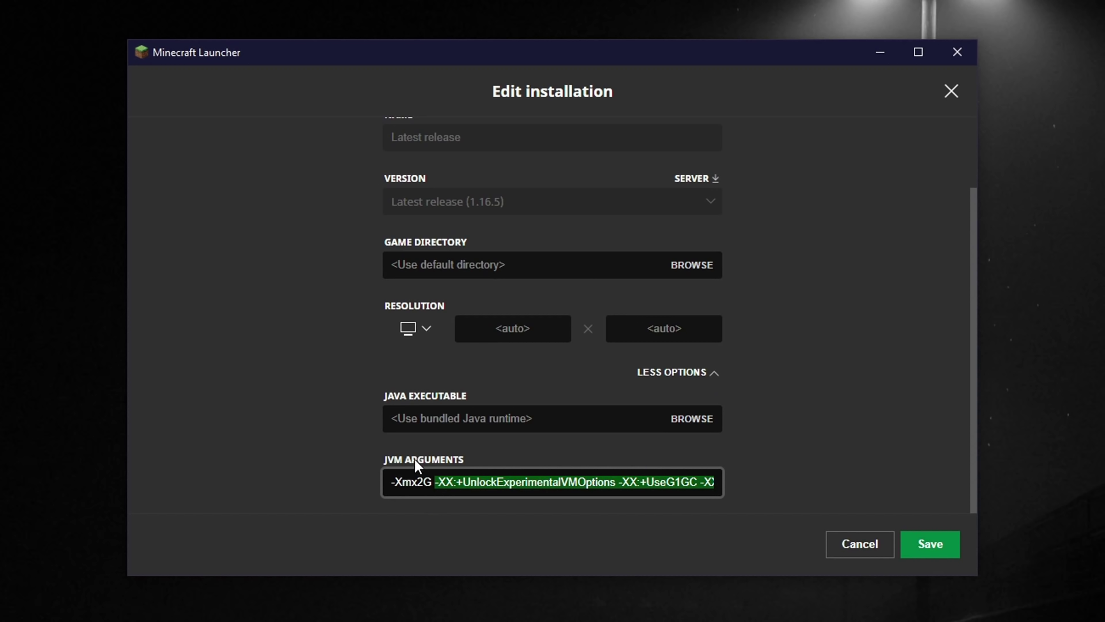
click(412, 481)
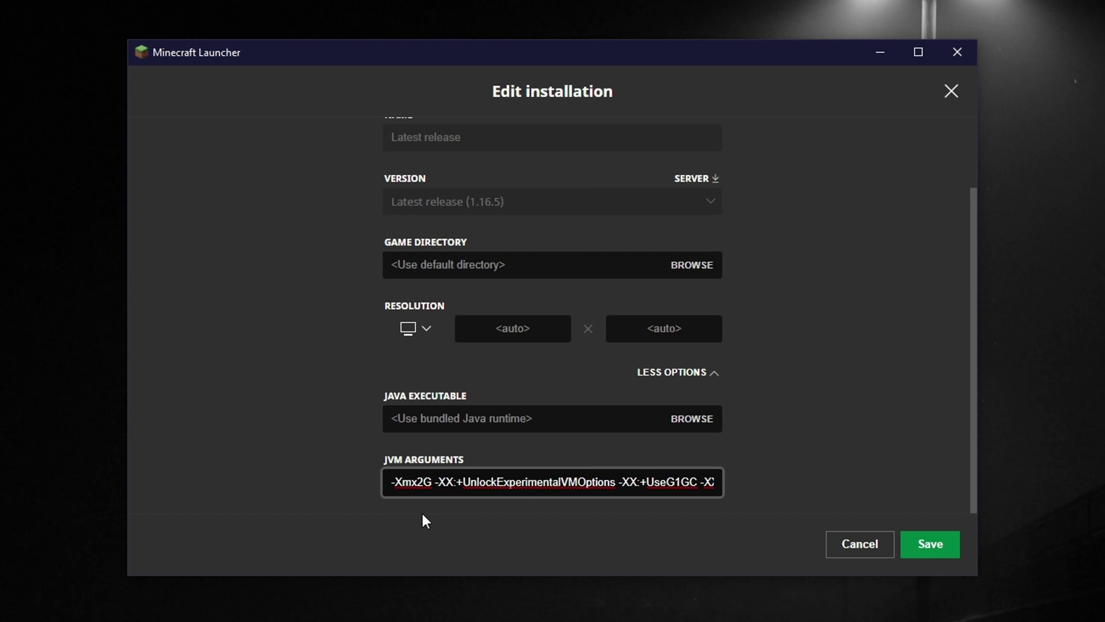
key(BackSpace)
text(3)
click(804, 435)
click(928, 545)
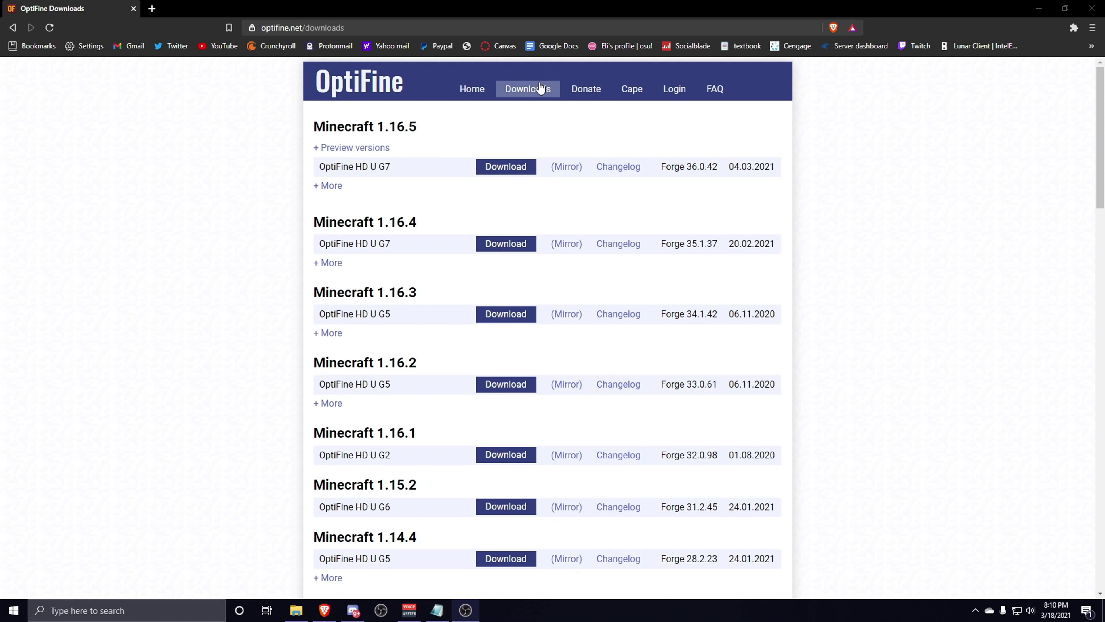
Download OptiFine HD U G7 for Minecraft 1.16.5 from the OptiFine website and save the OptiFine_1.16.5_HD_U_G7 file
scroll(291, 239, down, 6)
scroll(291, 248, up, 6)
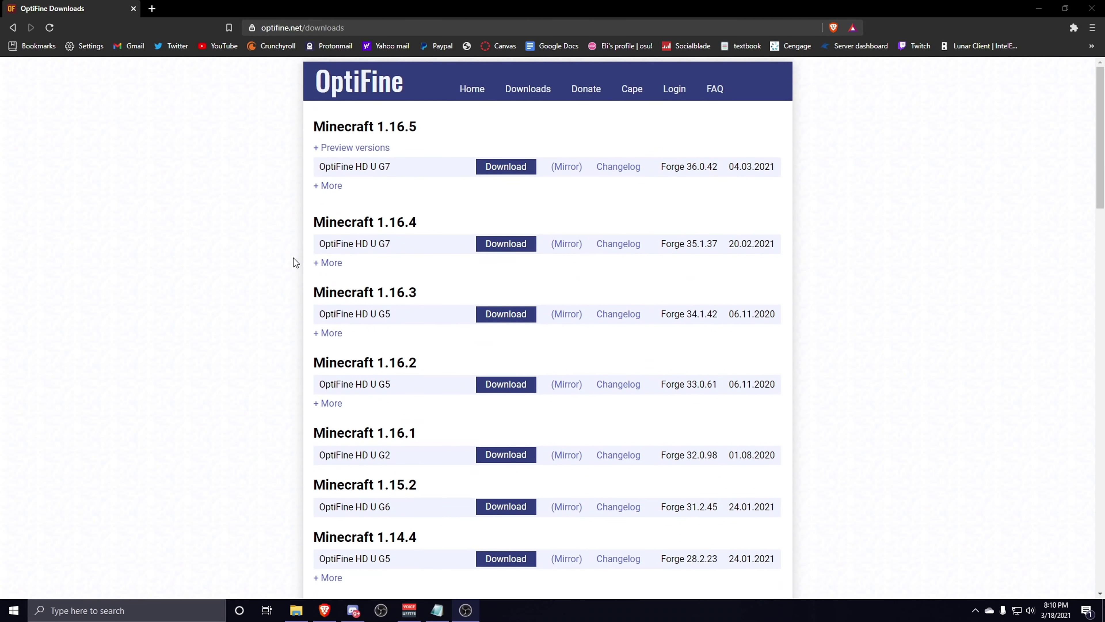
click(506, 166)
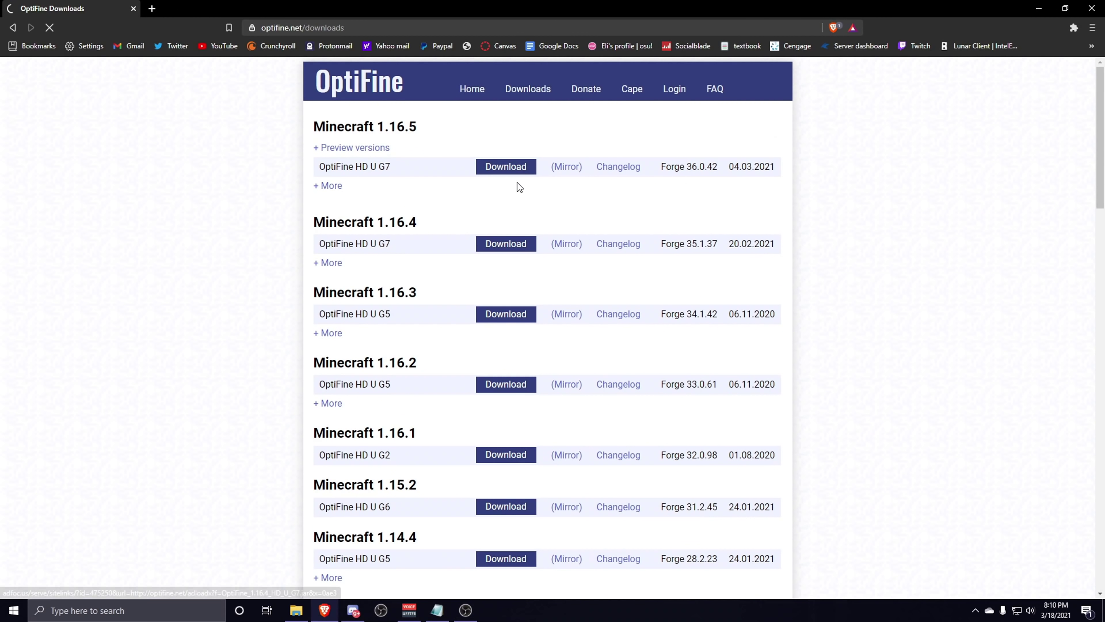
click(1040, 76)
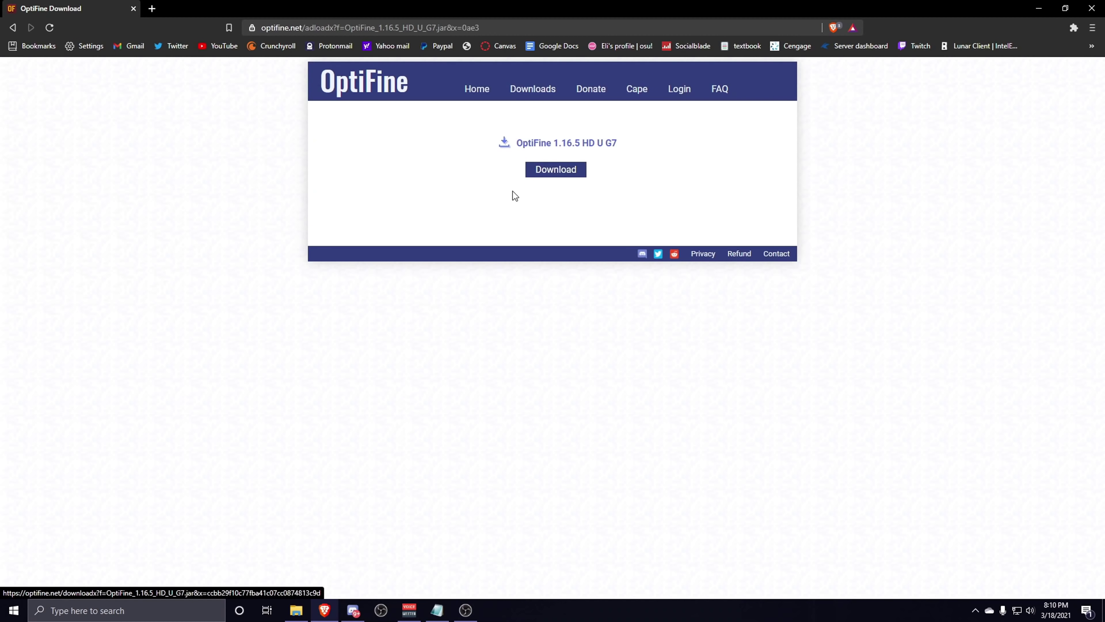
click(569, 173)
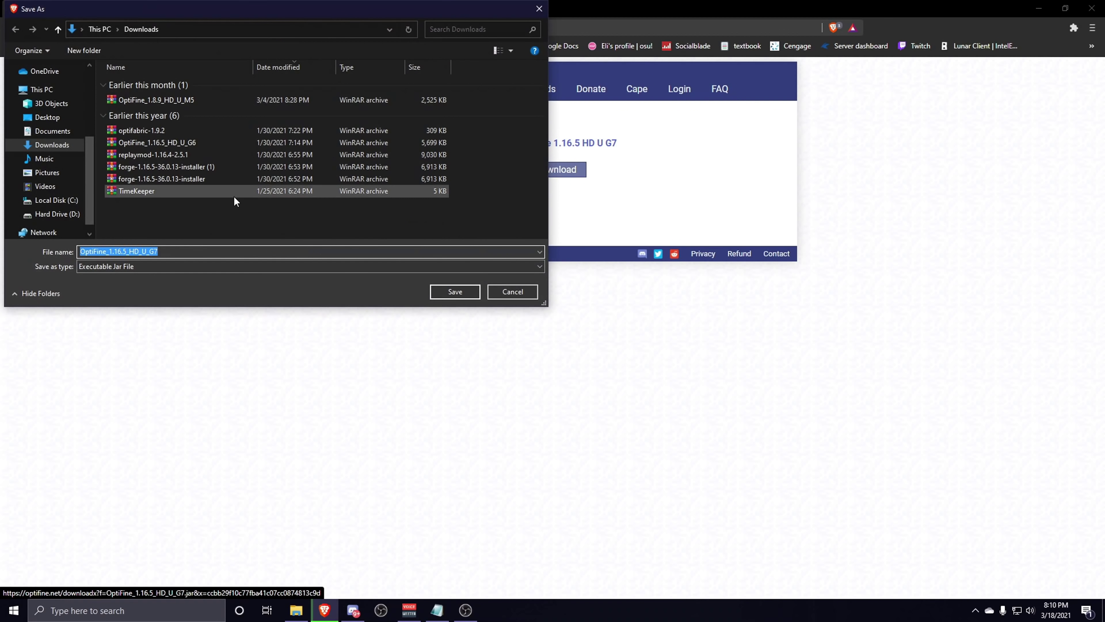
click(456, 290)
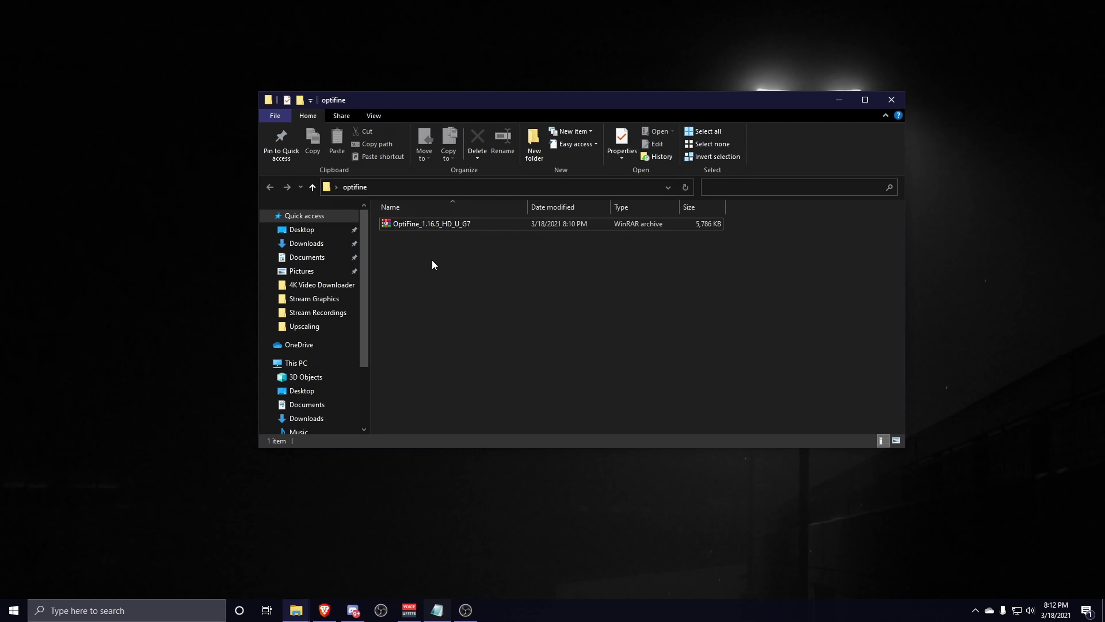
Open OptiFine_1.16.5_HD_U_G7 with Java(TM) Platform SE binary, install OptiFine to the default .minecraft folder, and close the folder window
click(407, 220)
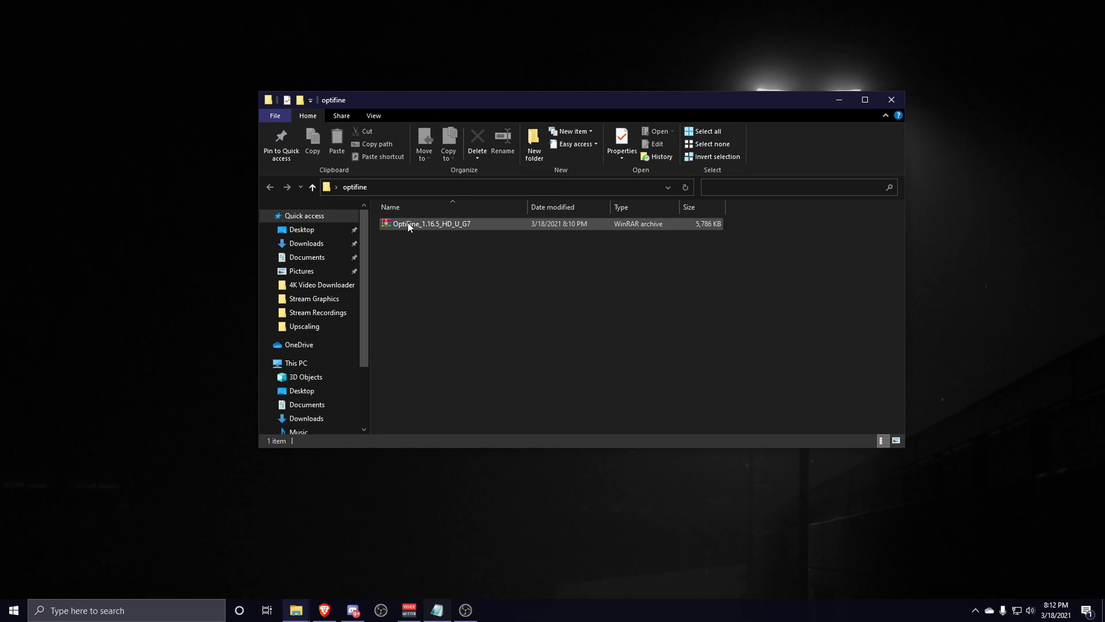
right_click(388, 213)
mouse_move(422, 331)
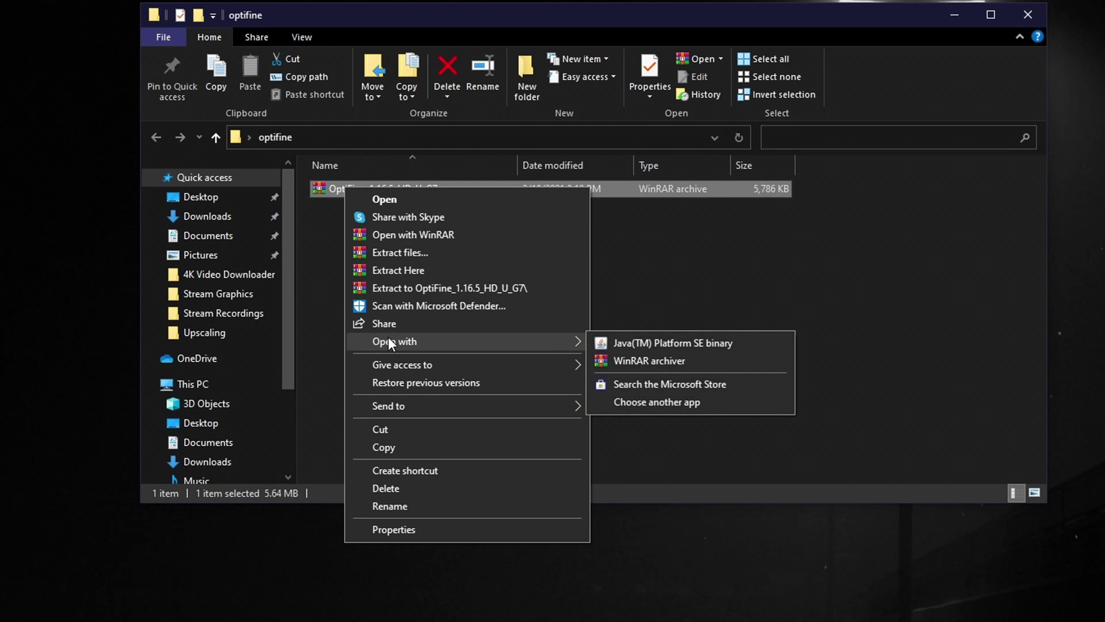
click(644, 343)
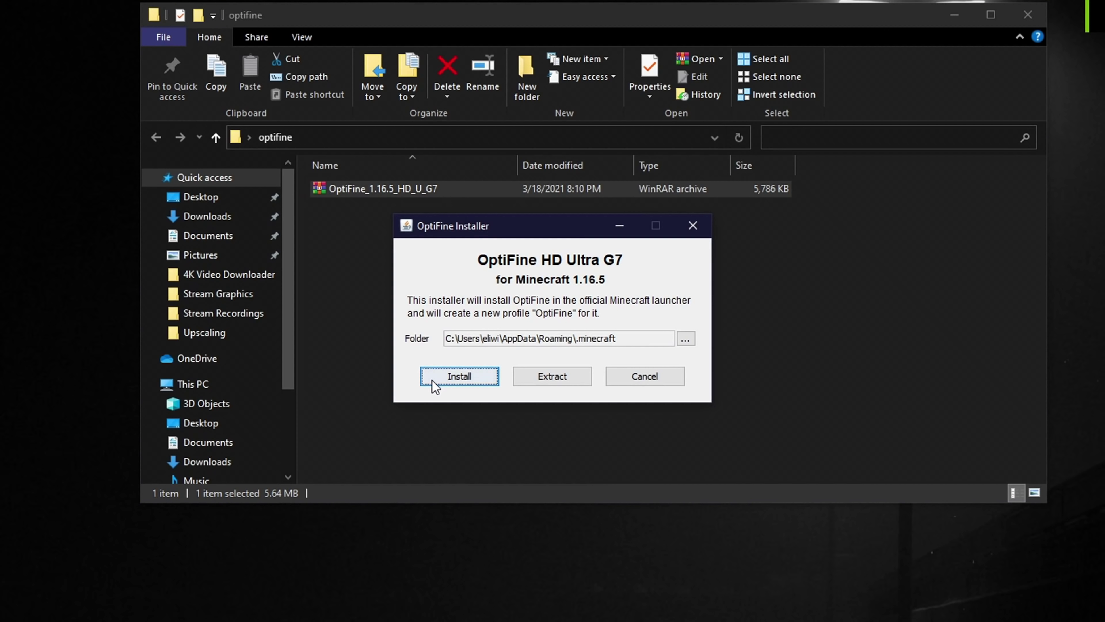
click(458, 377)
click(553, 318)
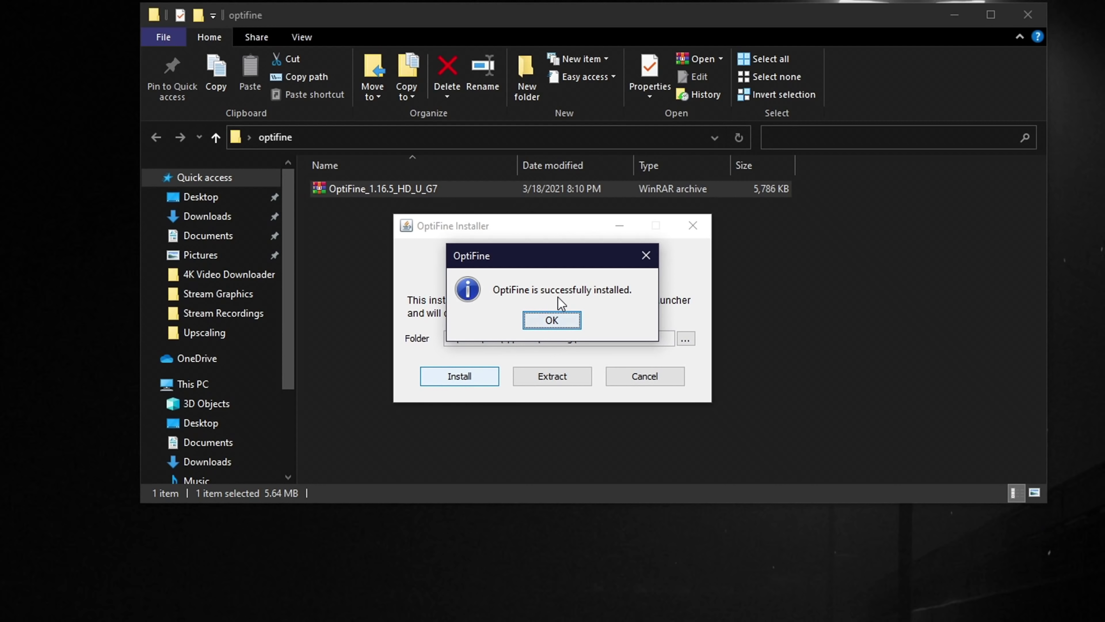
click(1029, 15)
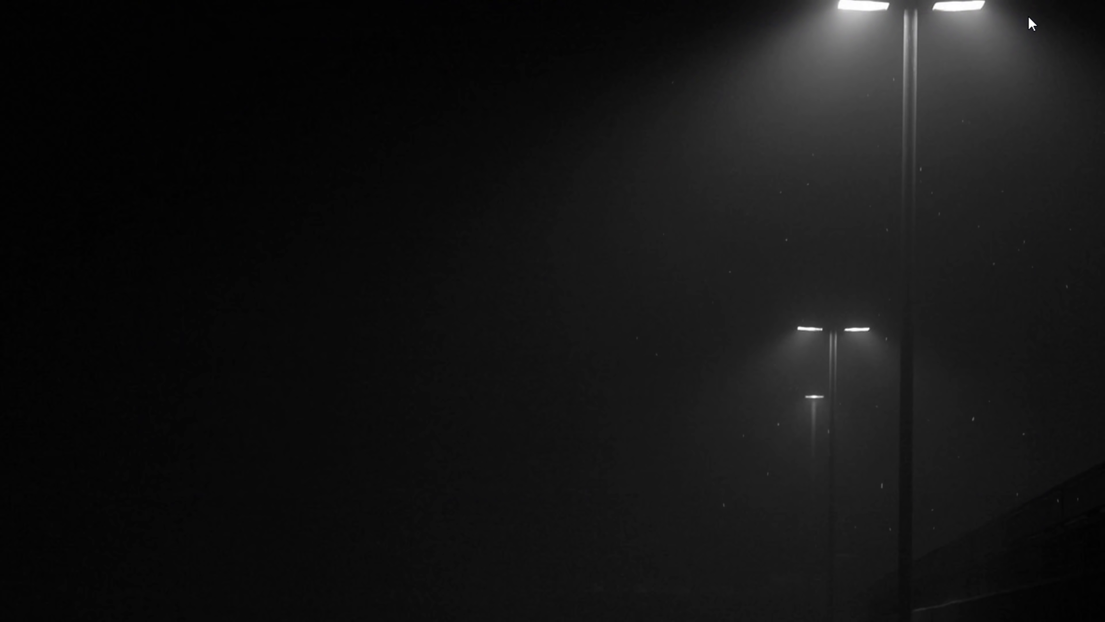
Launch the Minecraft Launcher and start a new installation using version release 1.16.5-OptiFine_HD_U_G7
click(126, 610)
text(mine)
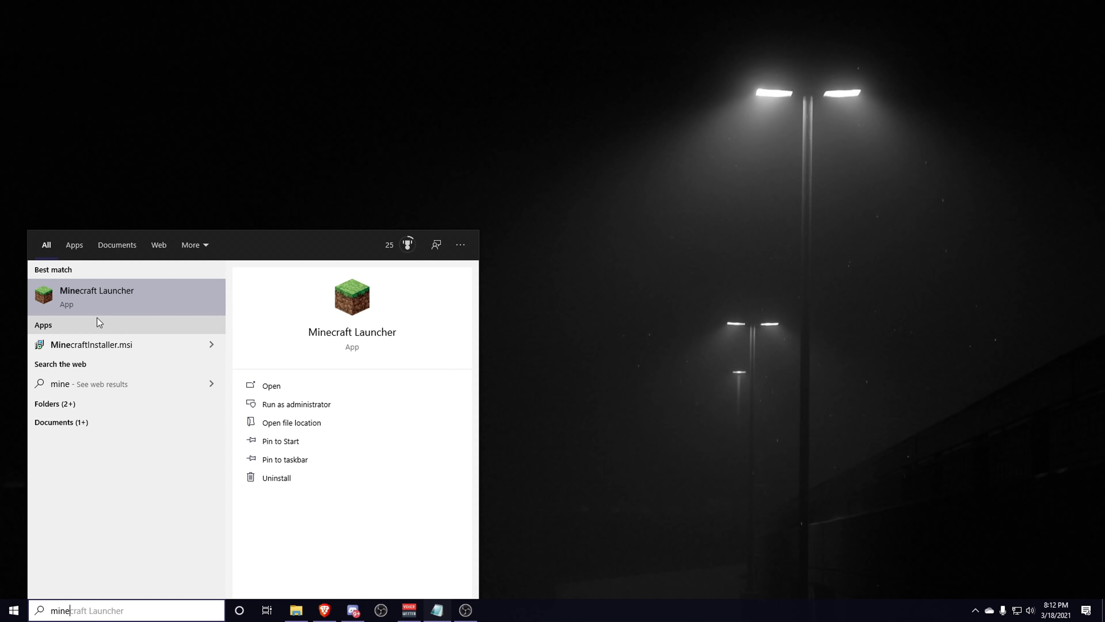
click(92, 309)
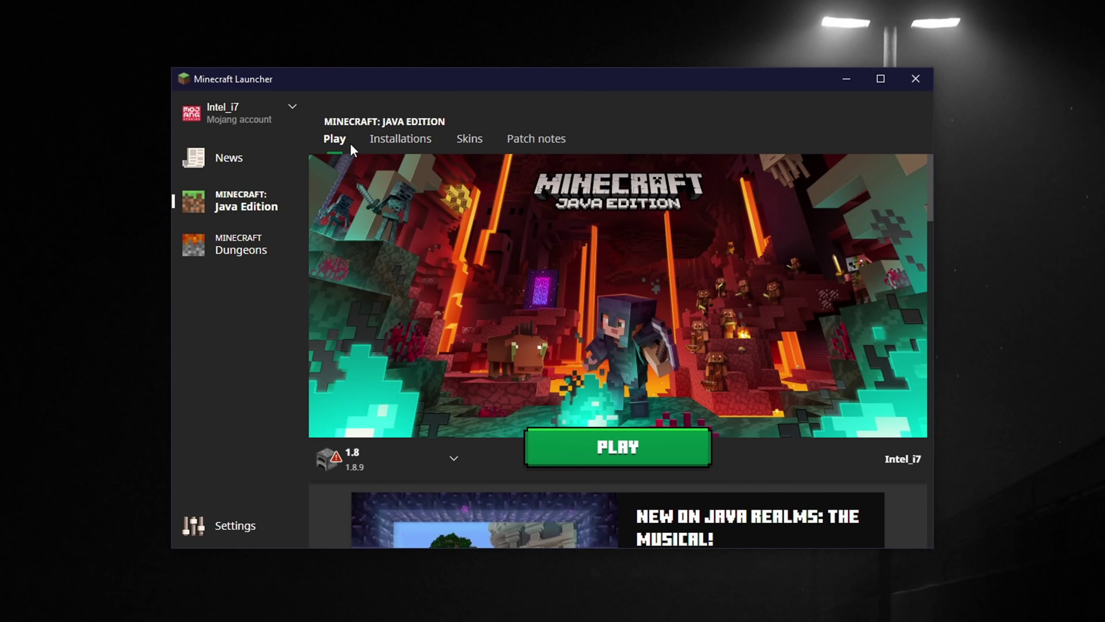
click(409, 140)
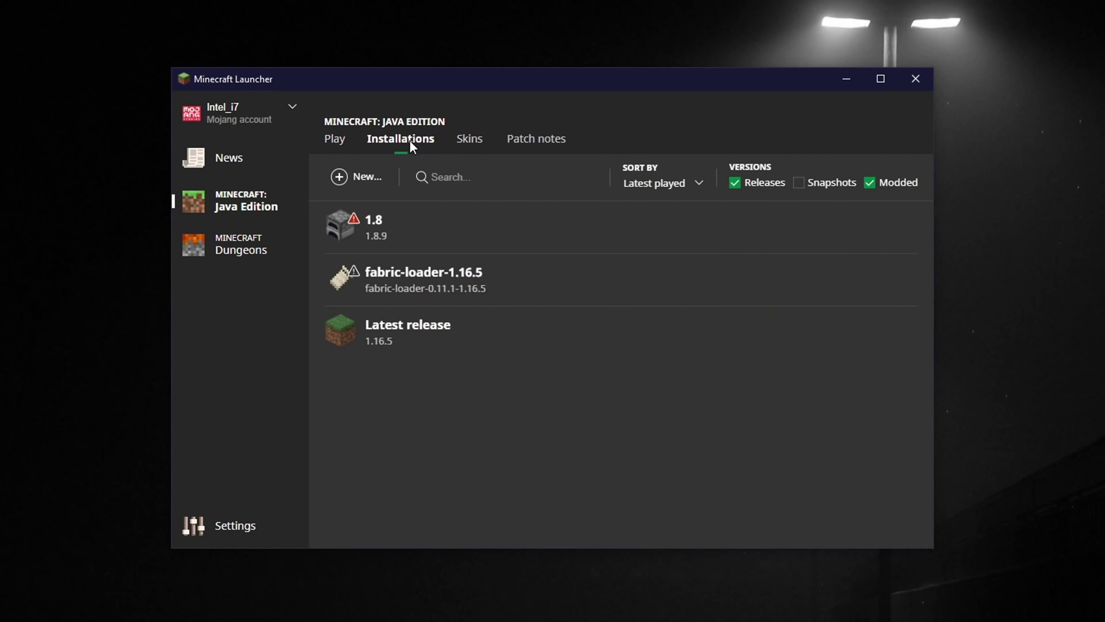
click(372, 178)
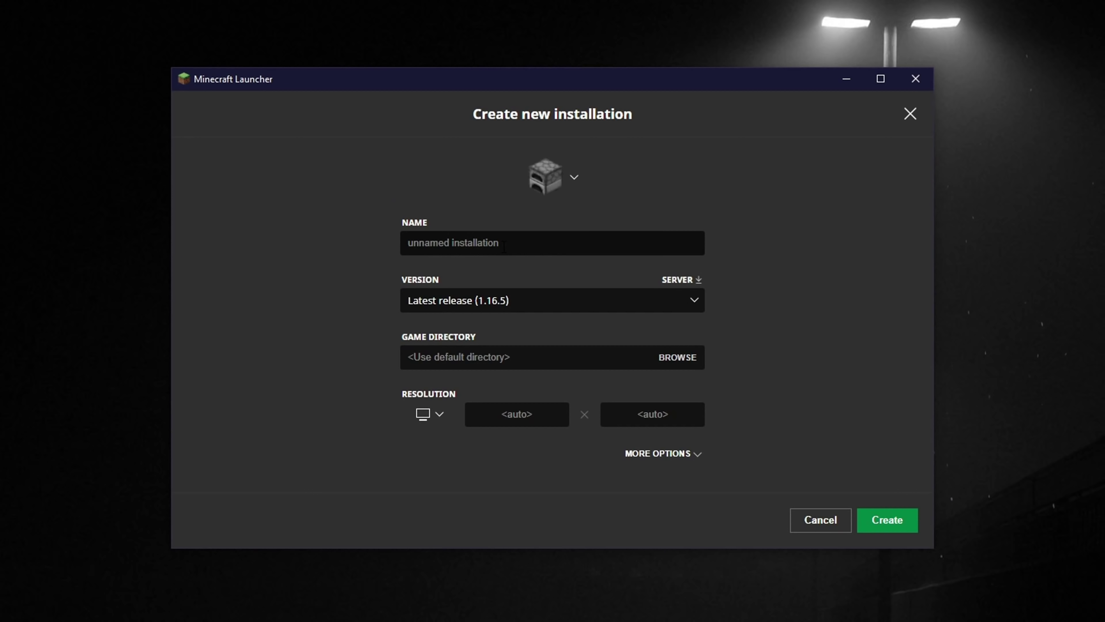
click(483, 300)
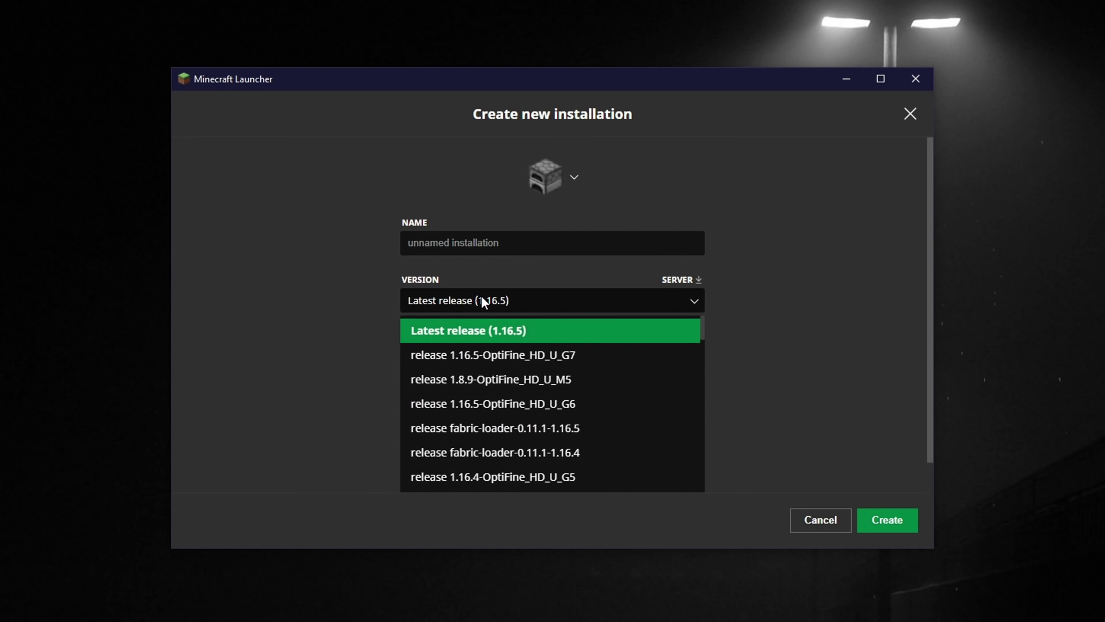
click(490, 350)
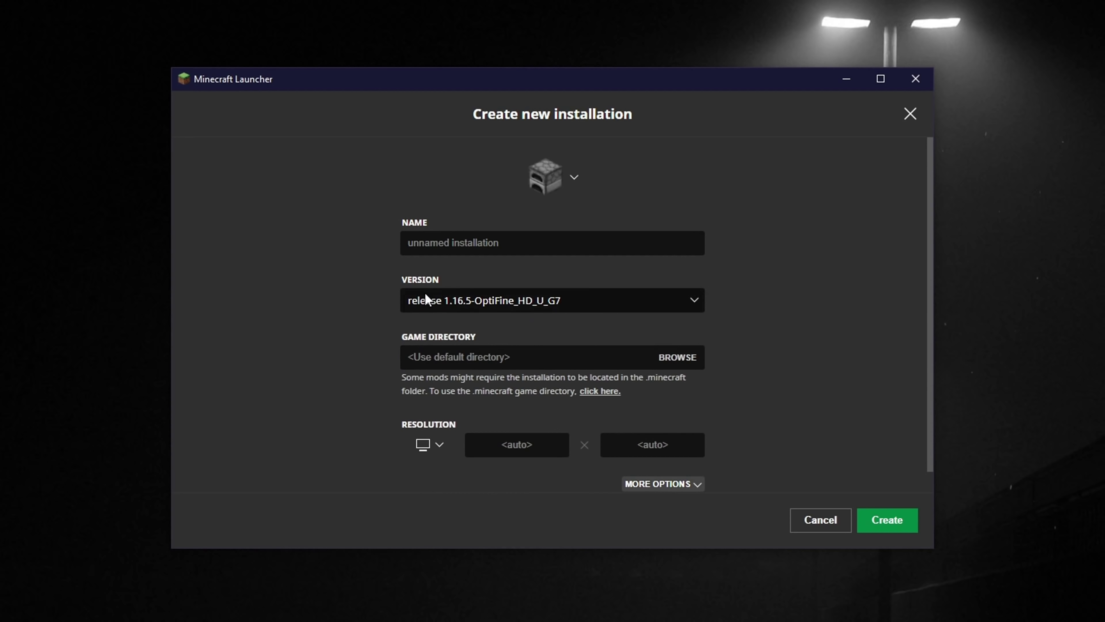
Set the new installation's memory argument to -Xmx3G, name it Optifine 1.16, and create it
click(681, 483)
scroll(674, 435, down, 3)
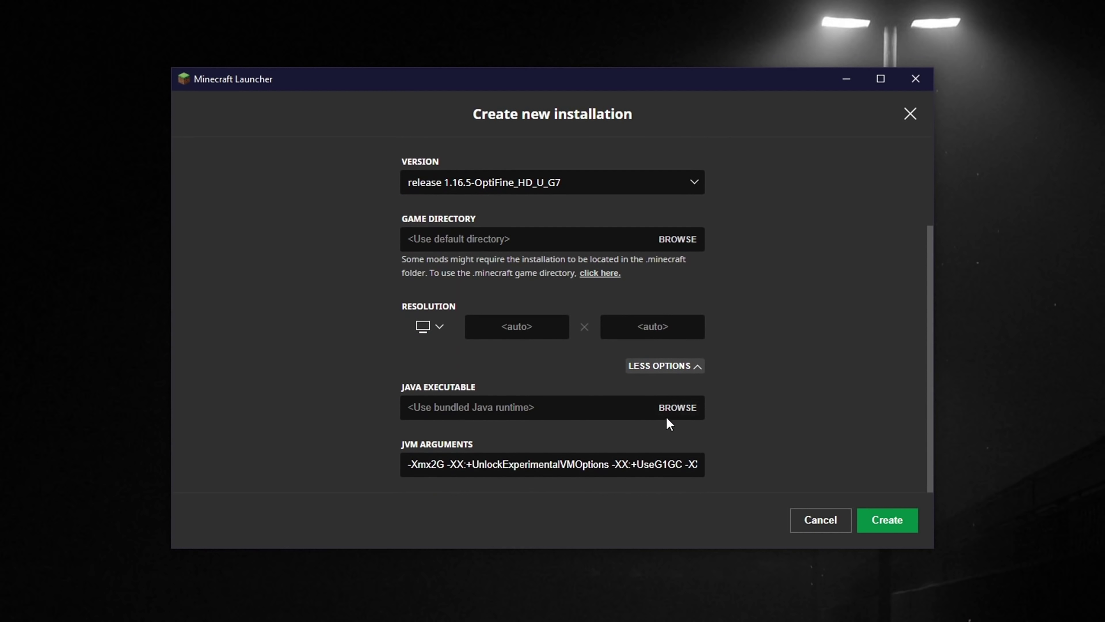
click(436, 467)
key(BackSpace)
text(3)
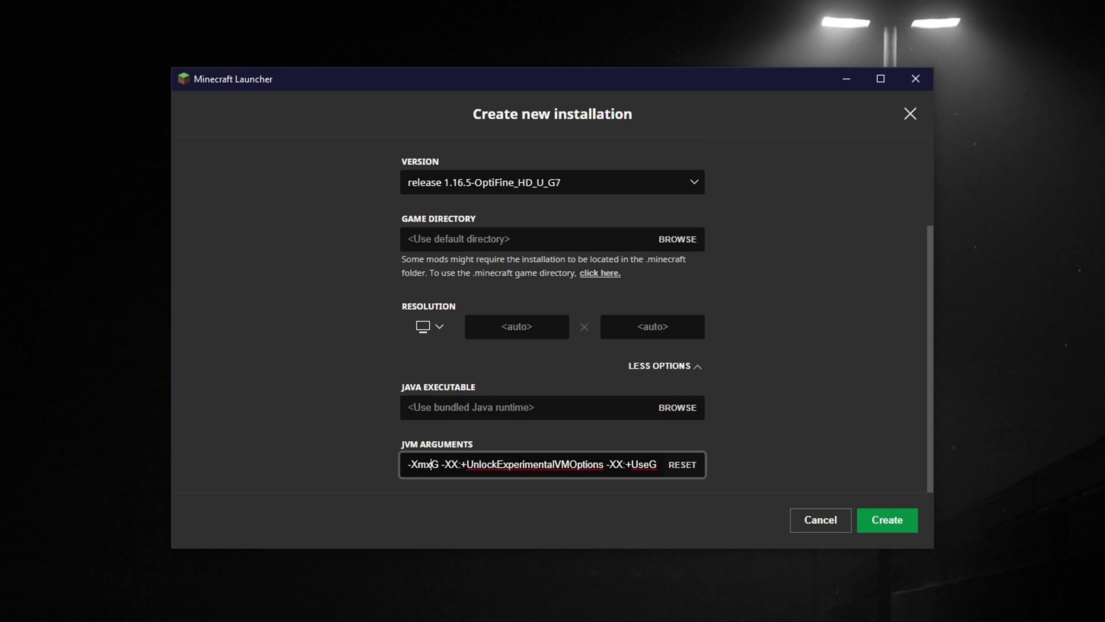
click(713, 478)
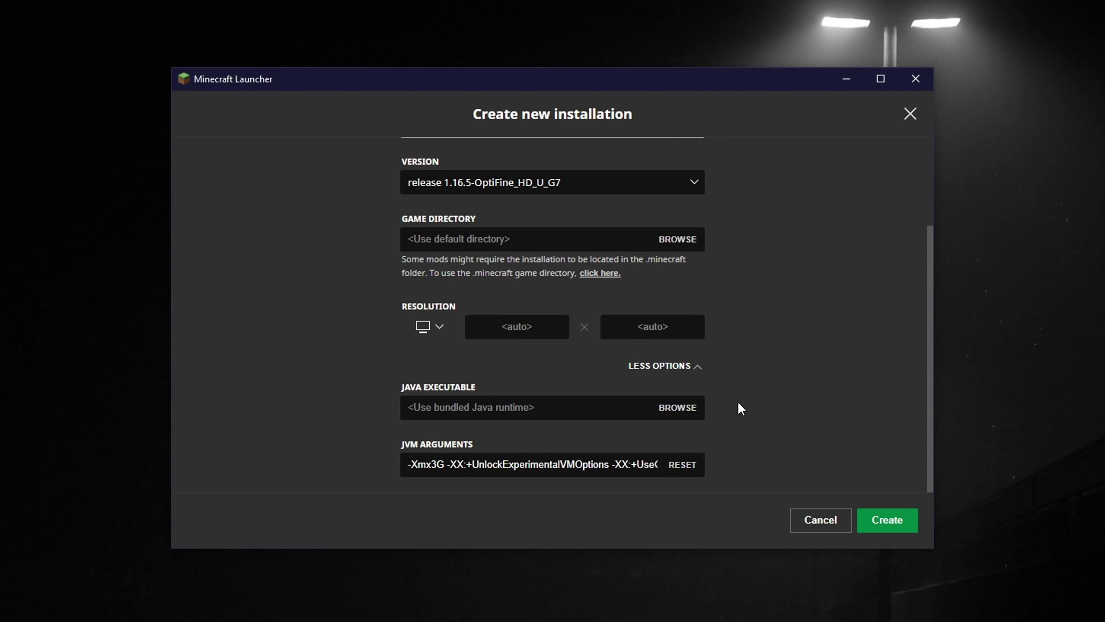
click(894, 523)
Select the Optifine 1.16 installation as the version to play
click(334, 140)
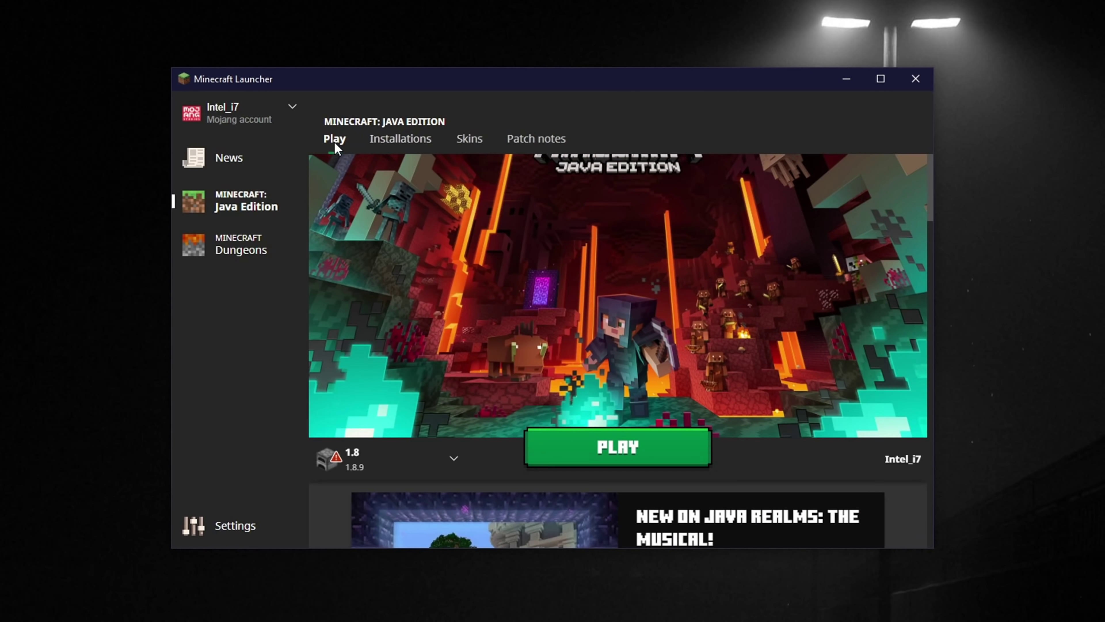
click(432, 471)
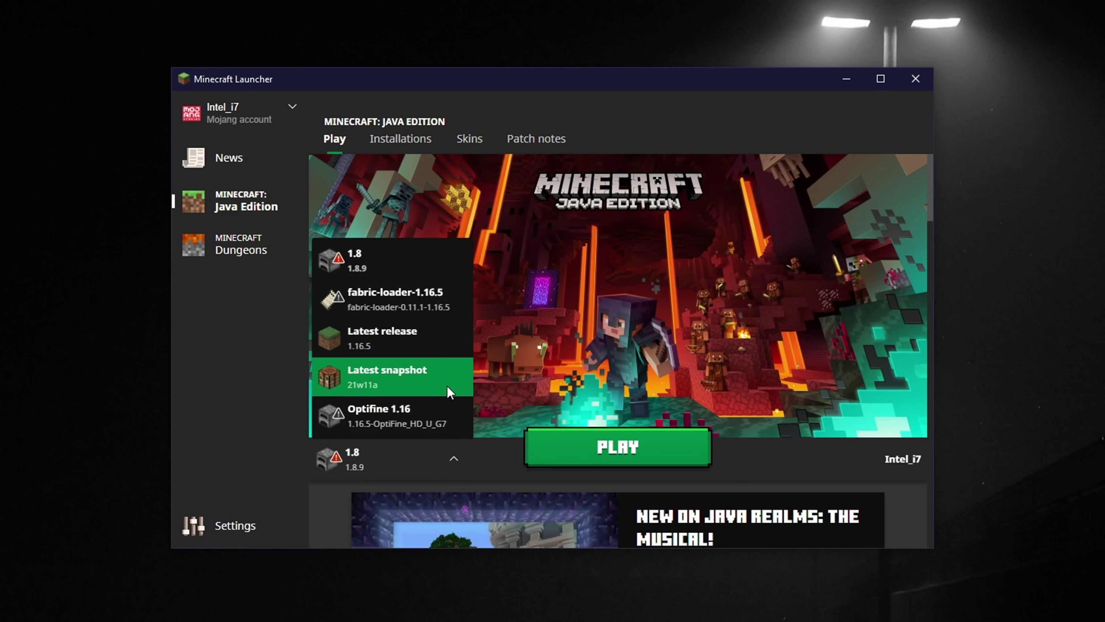
click(405, 415)
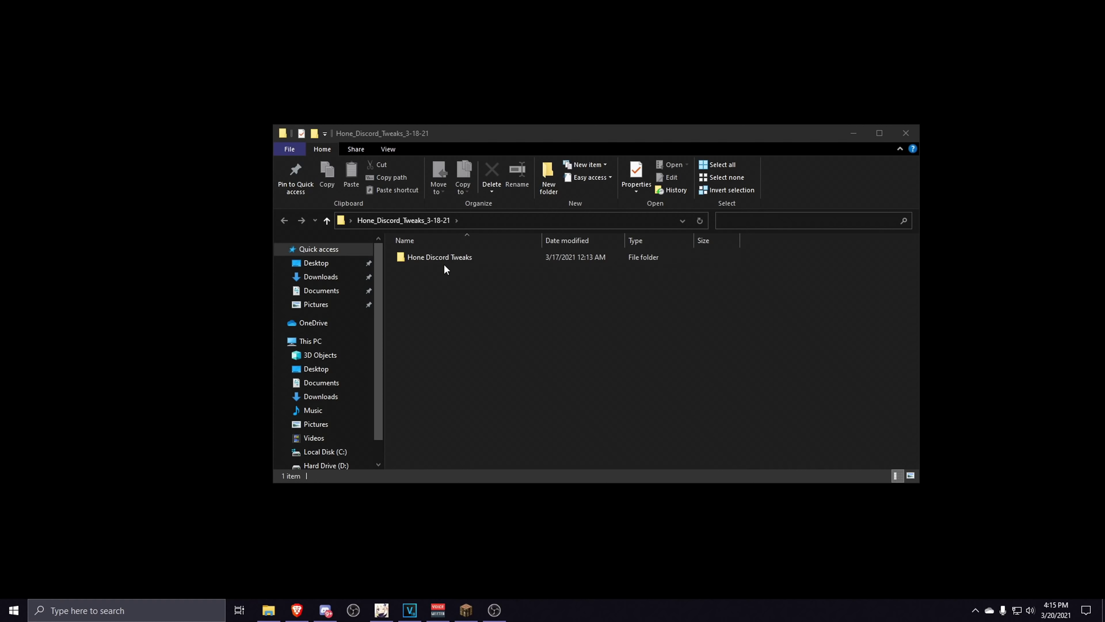
Run the Optifine Settings batch file from Hone Discord Tweaks' Game Specific Tweaks\Optifine folder and apply the tweaks for 1.8.9
double_click(463, 257)
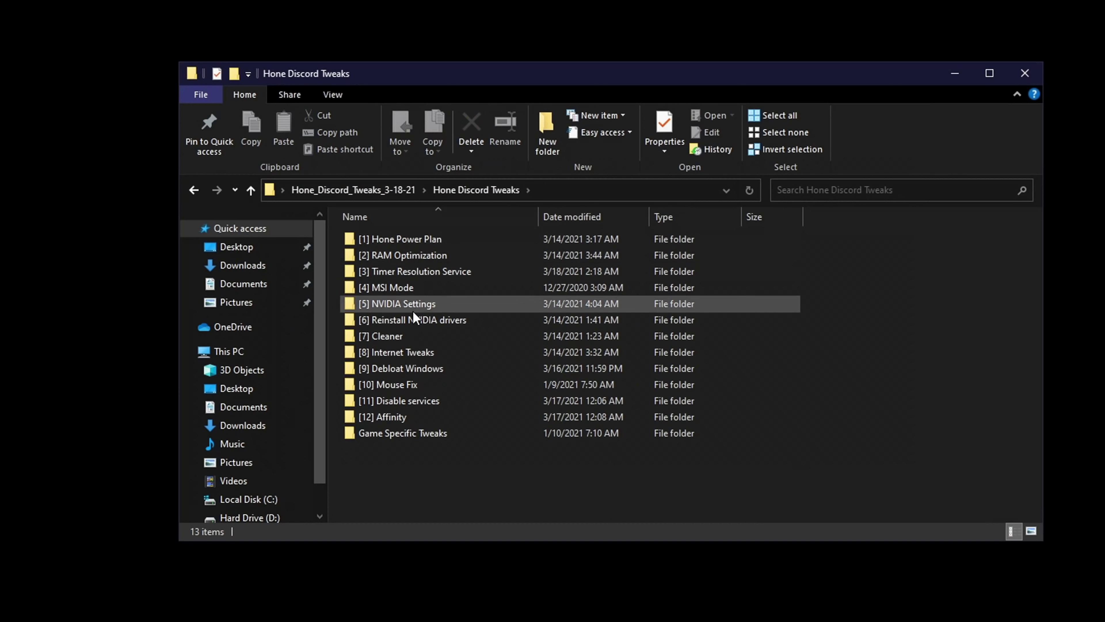
double_click(413, 434)
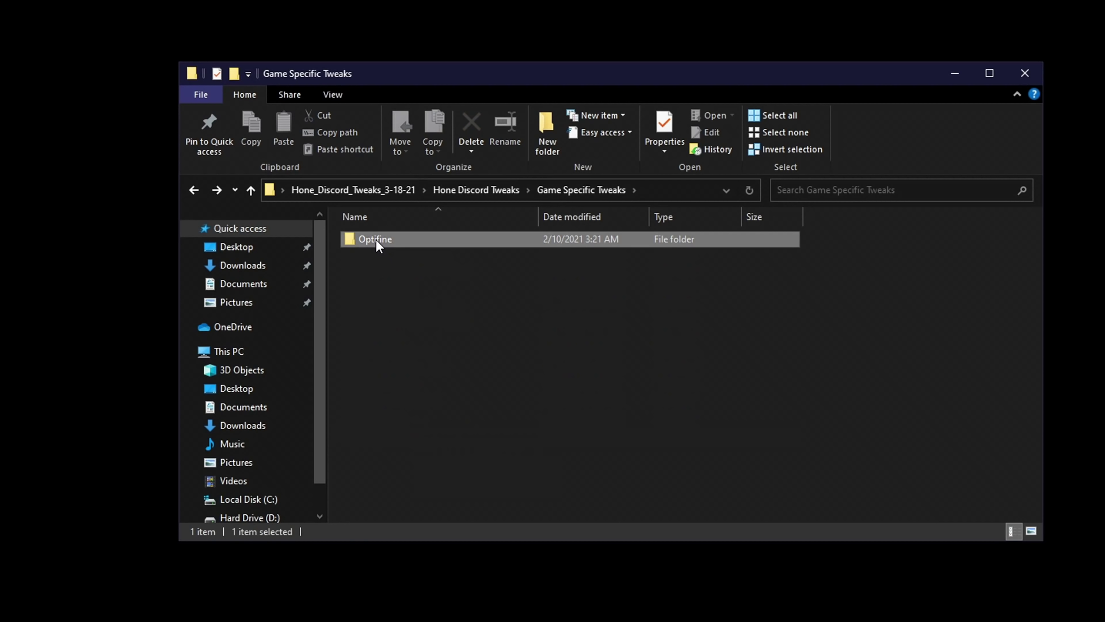
double_click(377, 242)
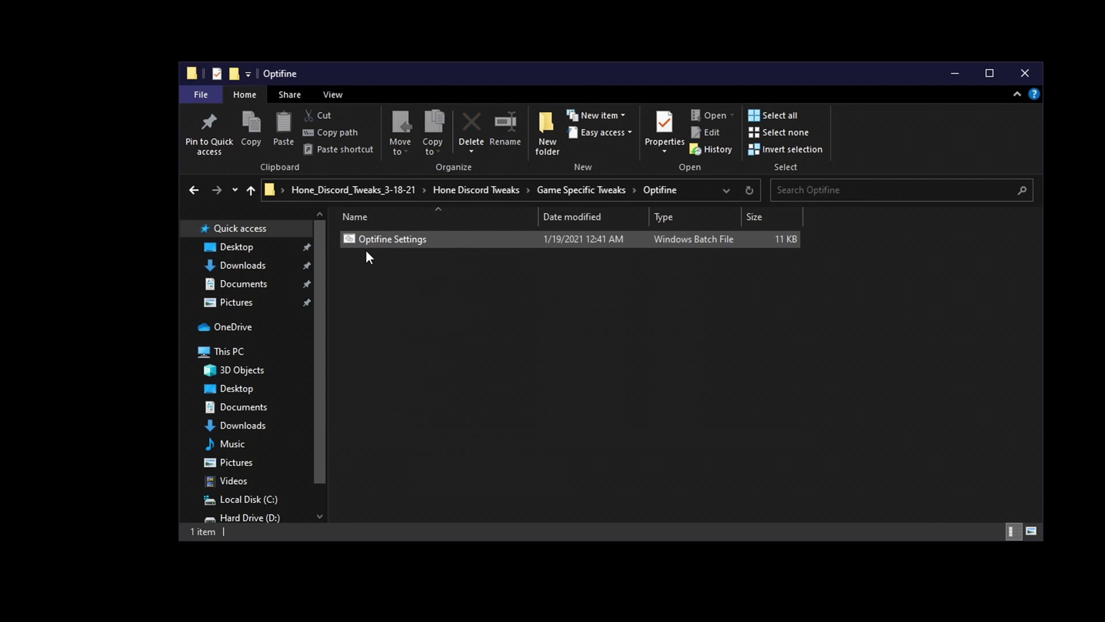
double_click(441, 242)
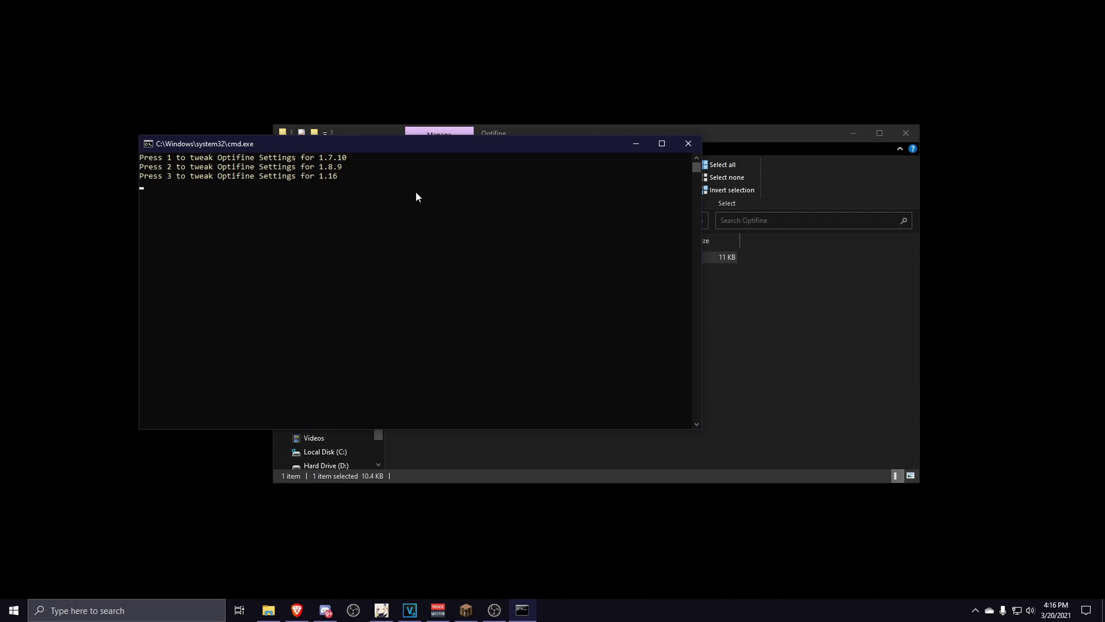
text(2)
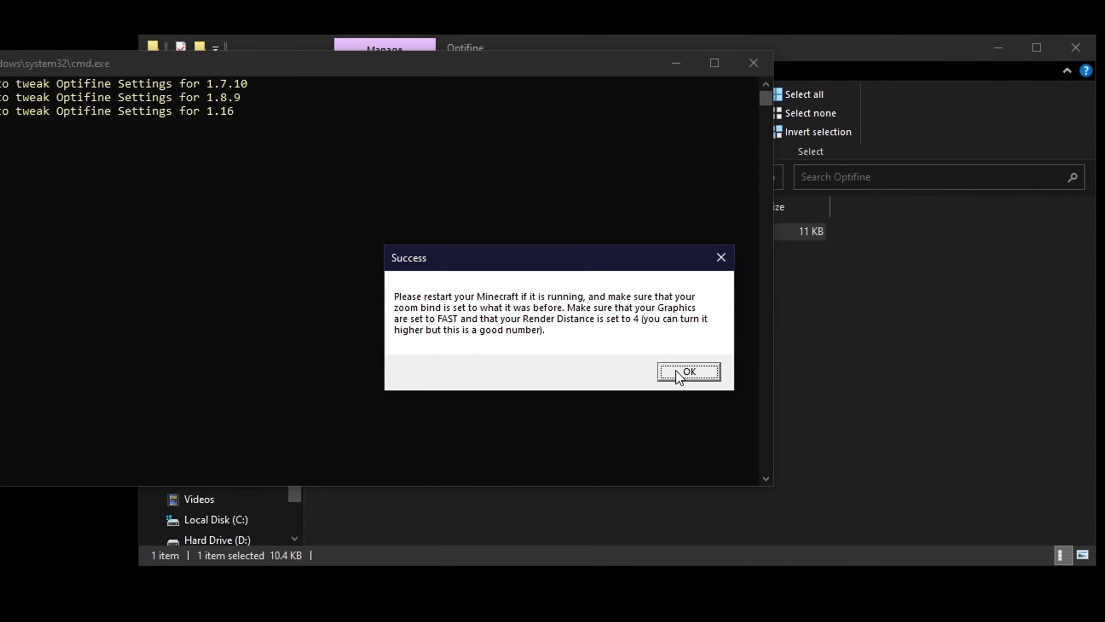
click(718, 385)
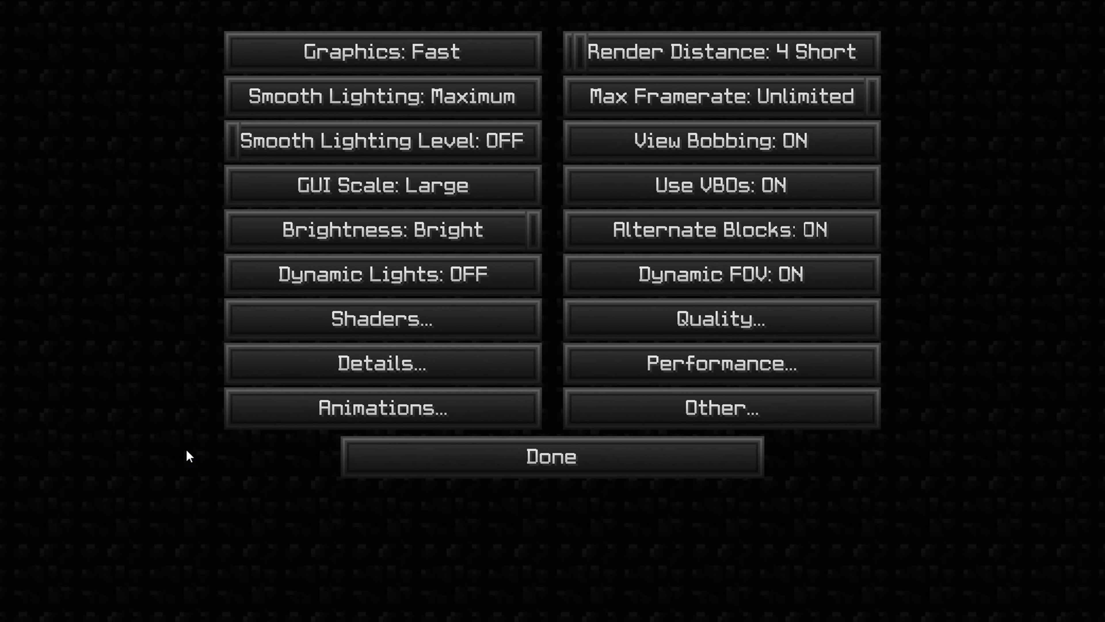
Review the Details, Animations, Quality and Performance pages of the video settings to examine the applied options
click(283, 374)
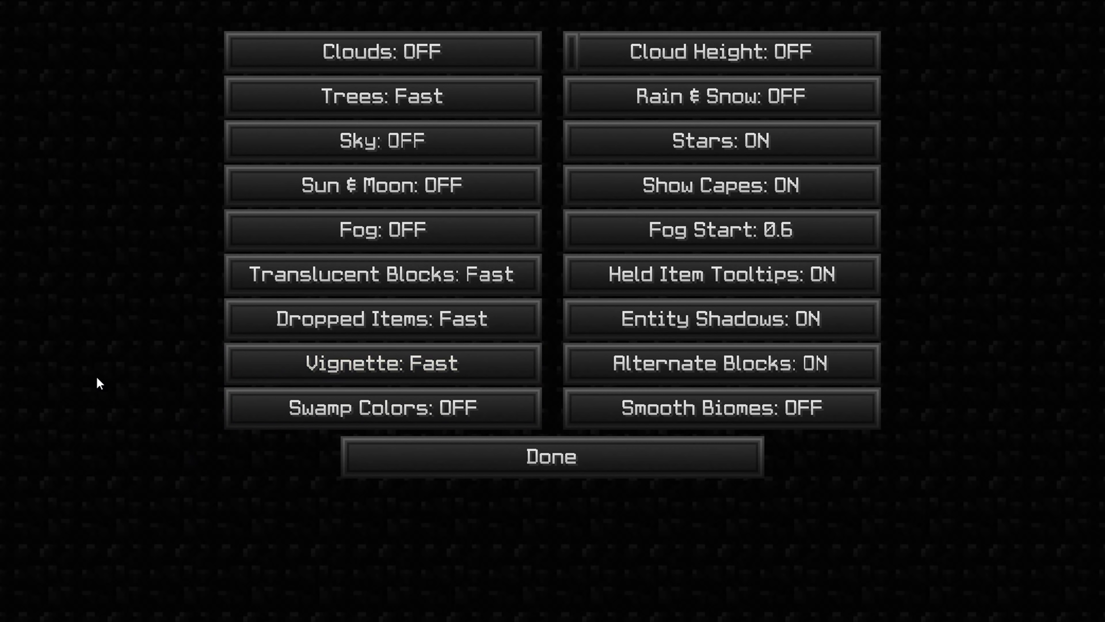
click(360, 472)
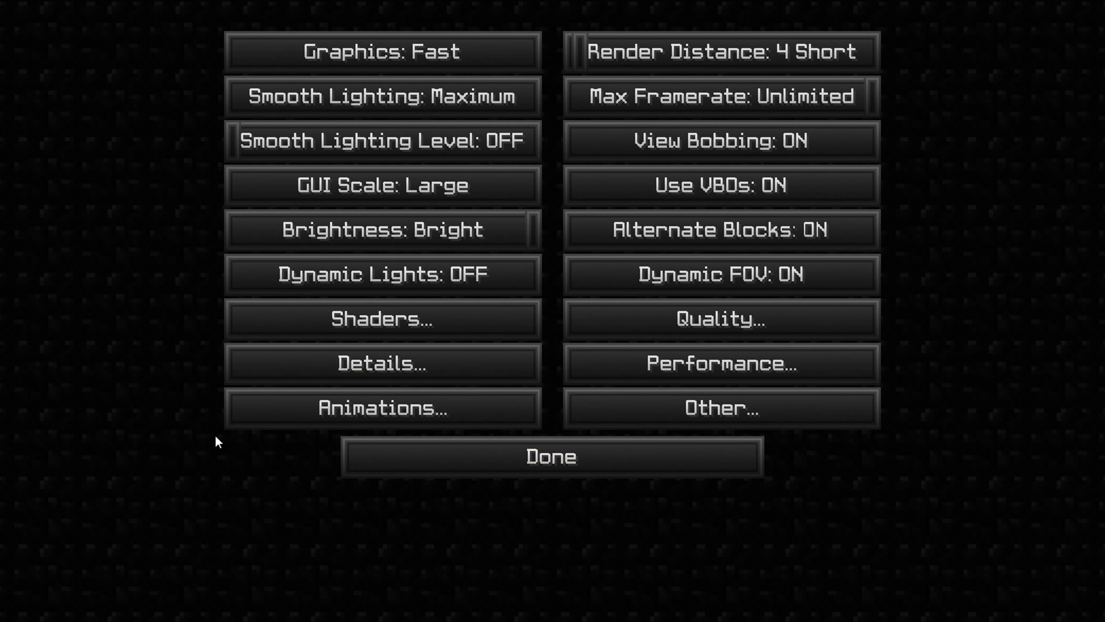
click(253, 420)
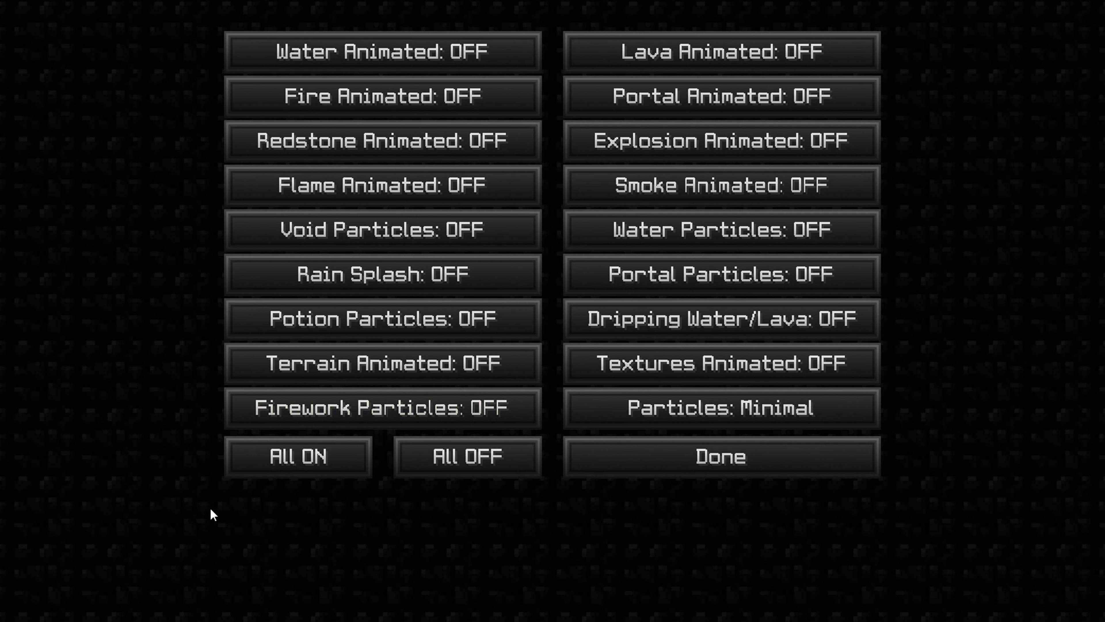
click(640, 457)
click(812, 323)
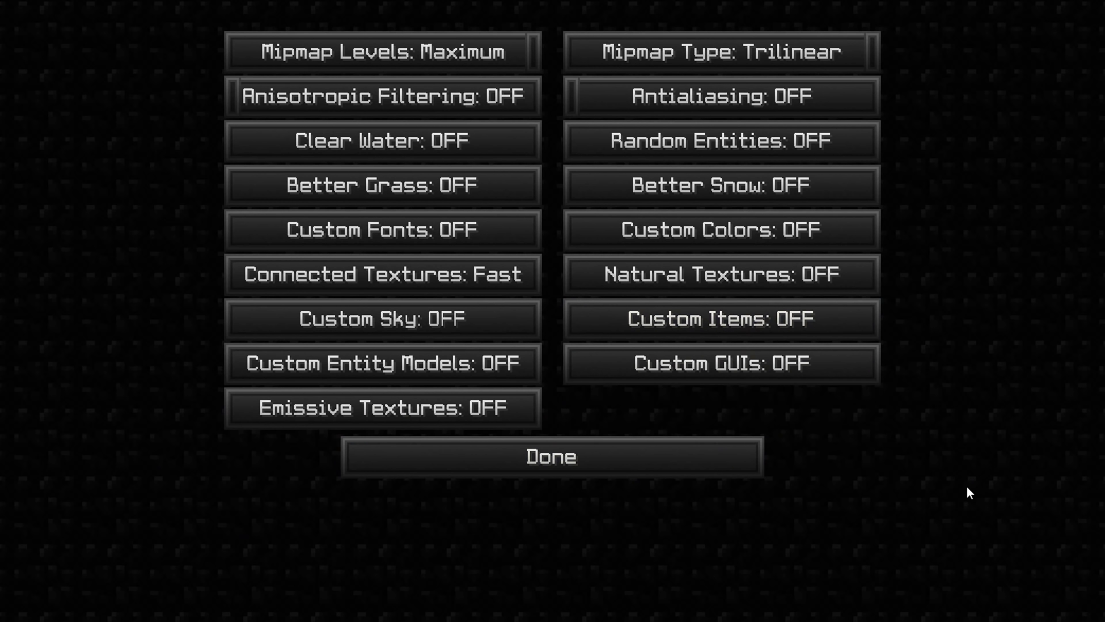
click(708, 472)
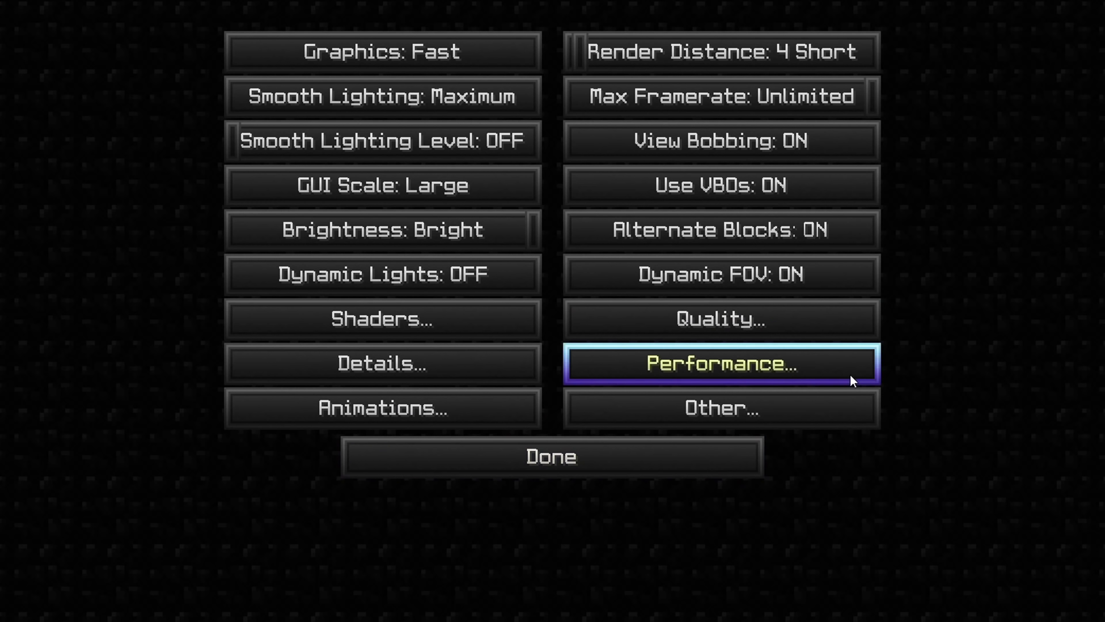
click(854, 376)
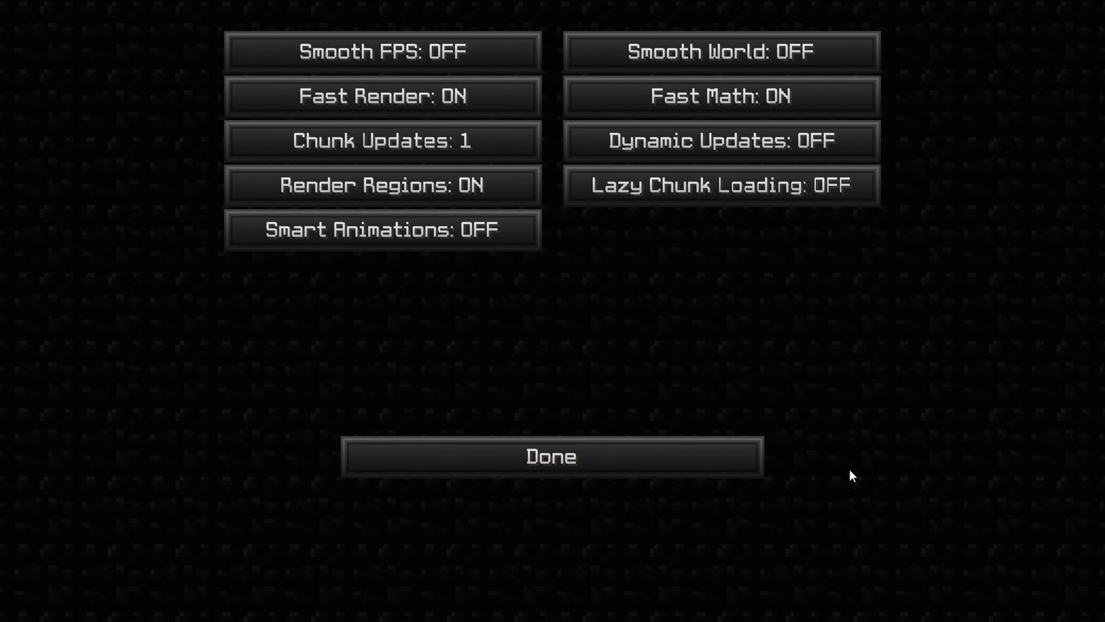
click(696, 458)
Set Fullscreen Mode to 1920x1080 in the Other video settings
click(846, 419)
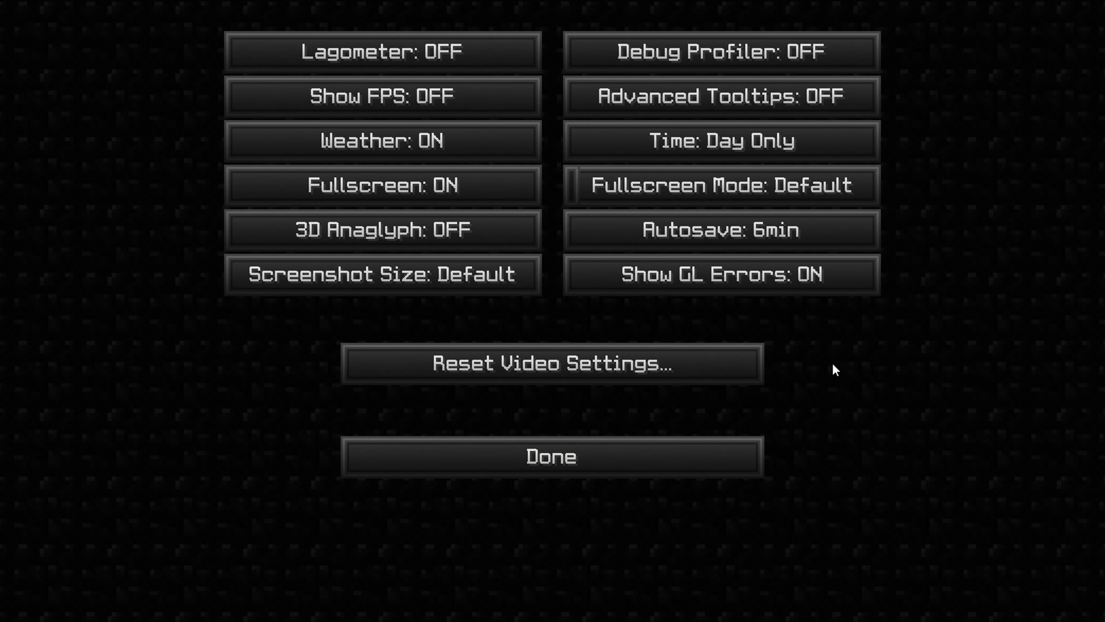
click(870, 185)
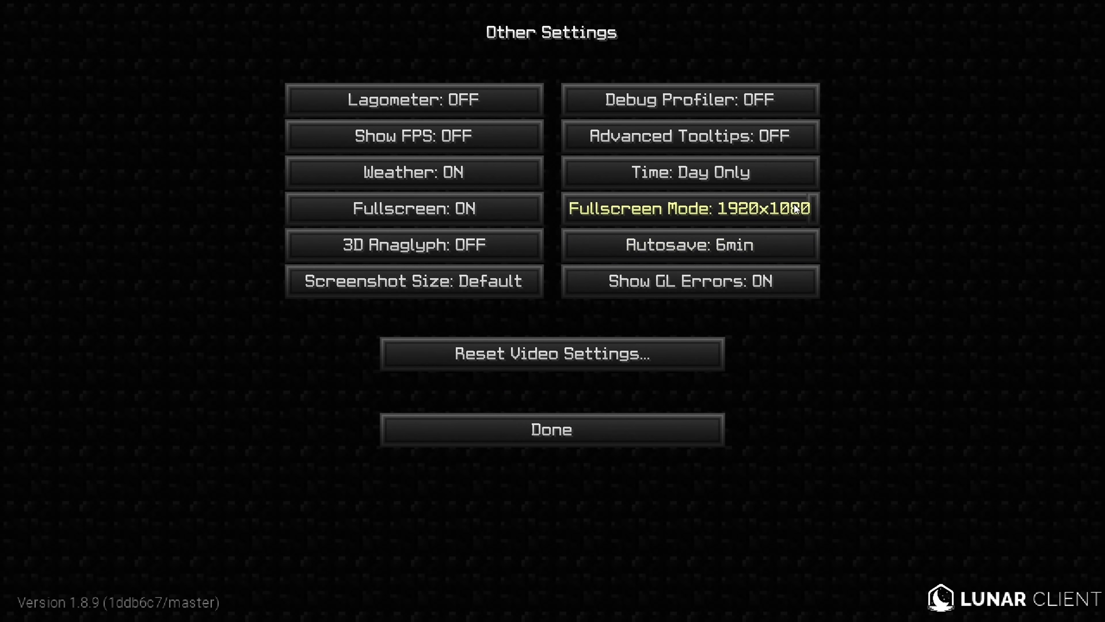
drag(819, 214, 772, 212)
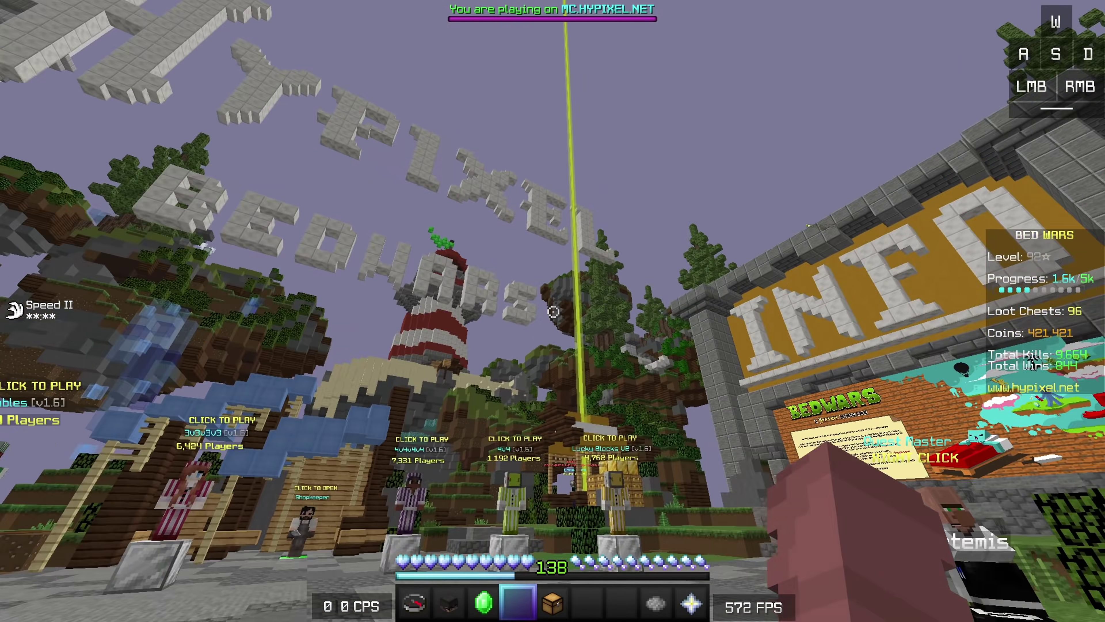
Walk around the Bed Wars lobby while switching camera perspectives to examine the in-game frame rate
key(w)
key(F5)
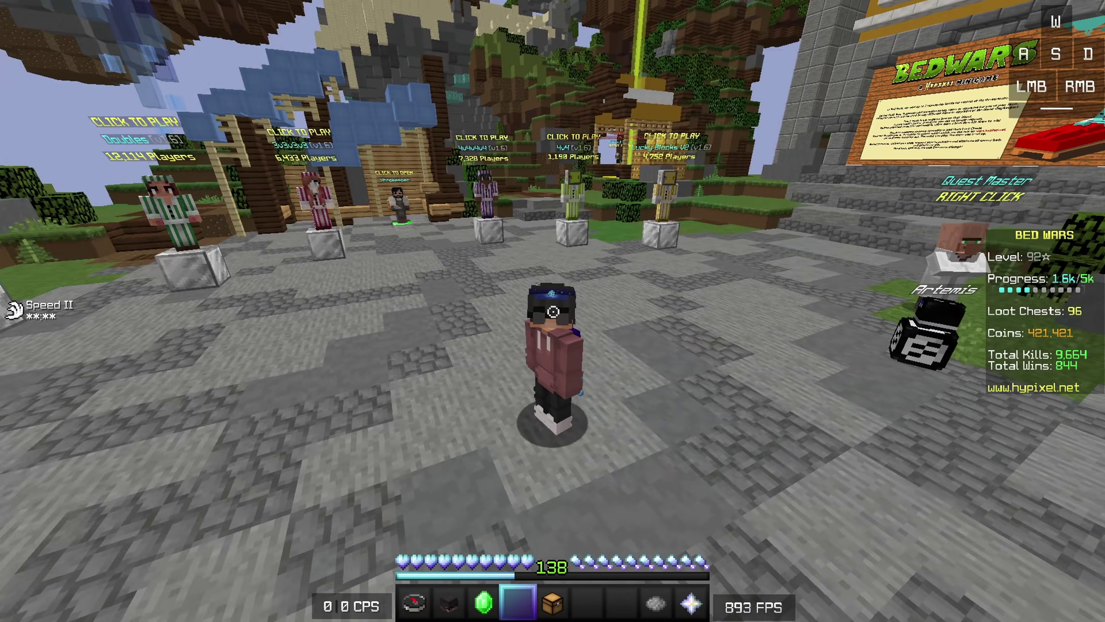
key(w)
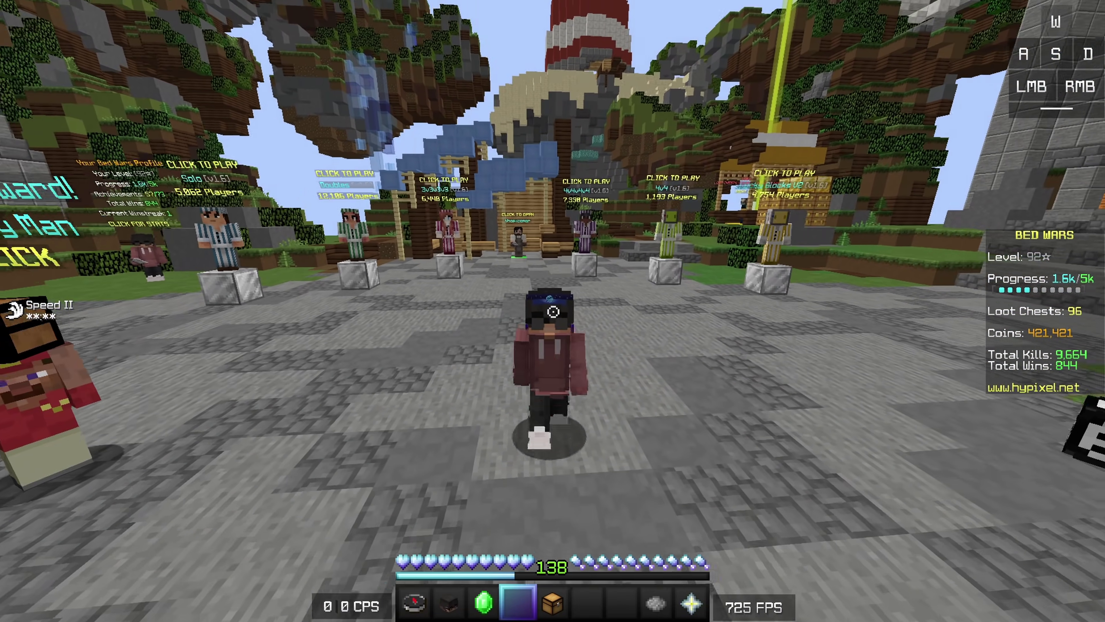
key(s)
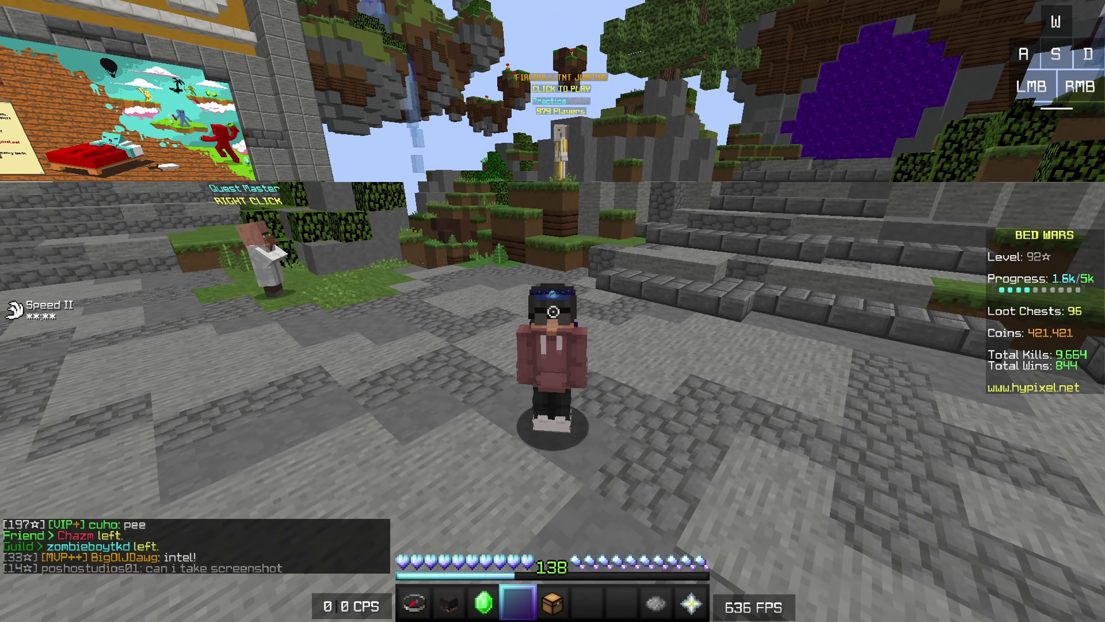
key(F5)
key(F5)
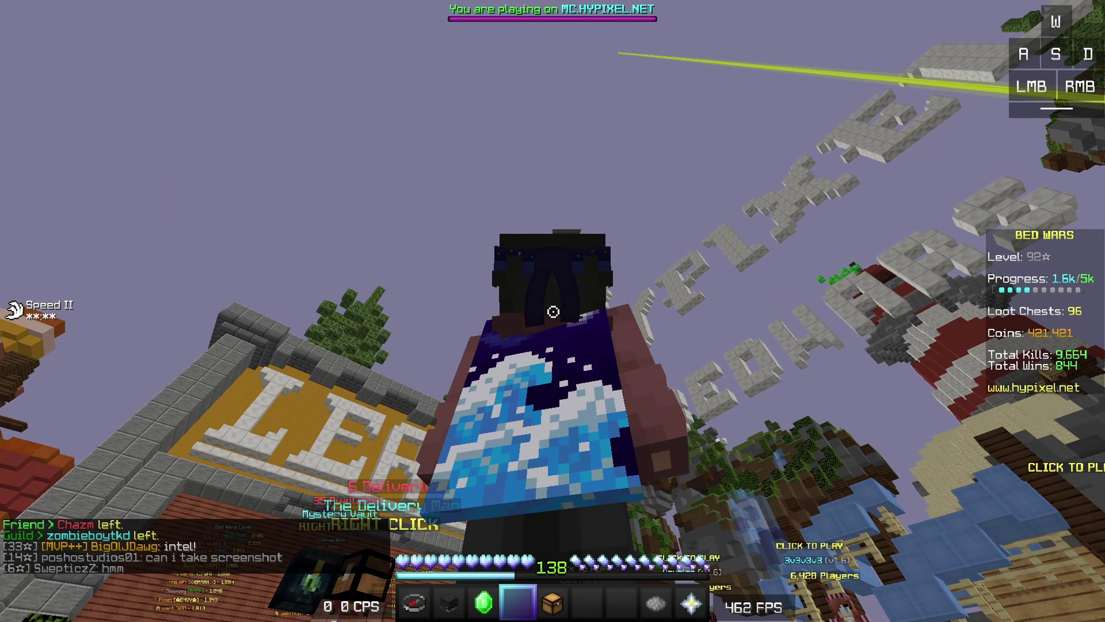
key(F5)
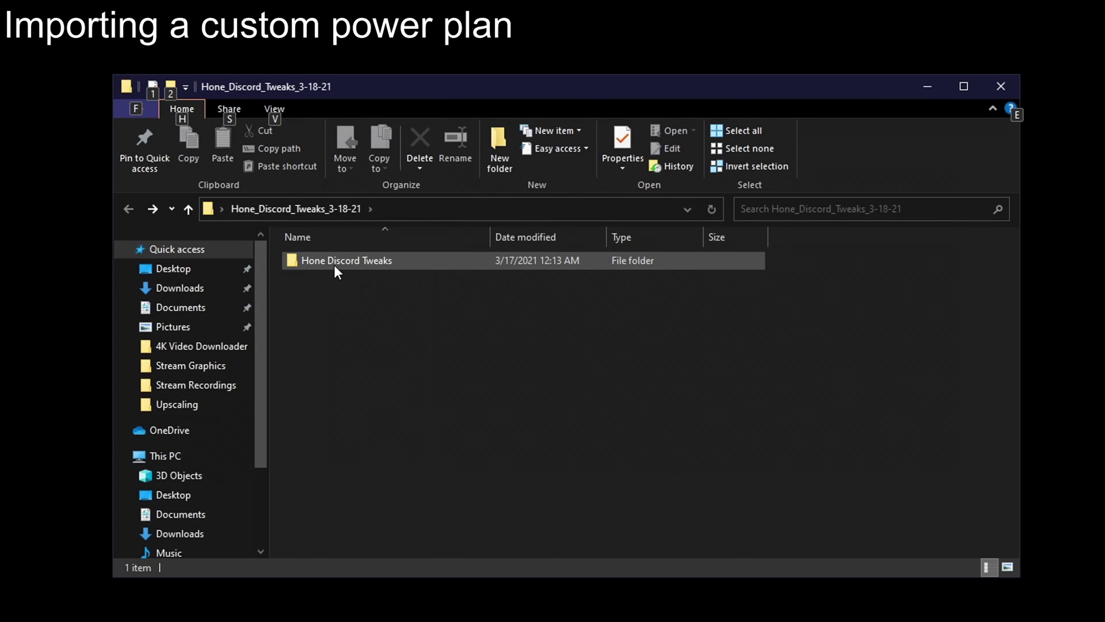
In File Explorer, run Import Hone from the [1] Hone Power Plan folder in Hone Discord Tweaks and acknowledge the import
double_click(327, 264)
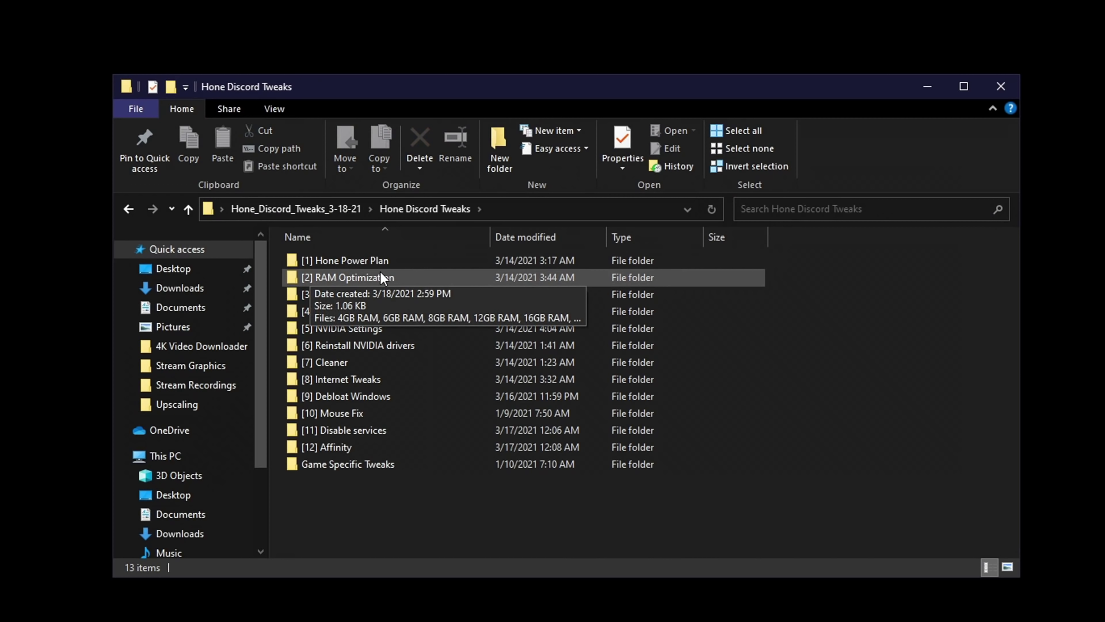
double_click(339, 261)
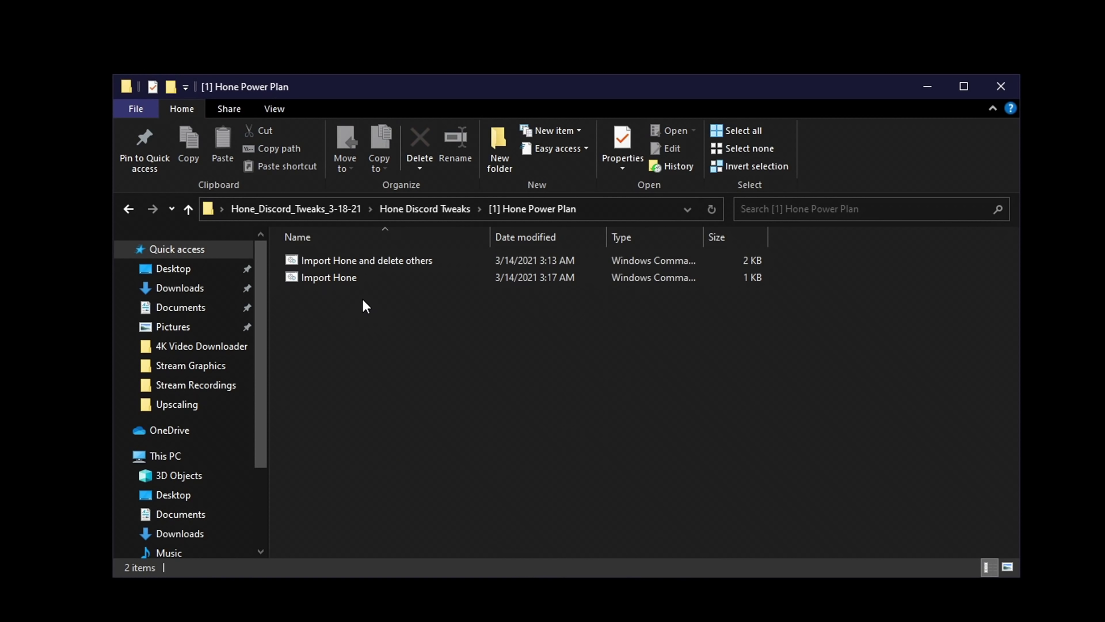
double_click(329, 279)
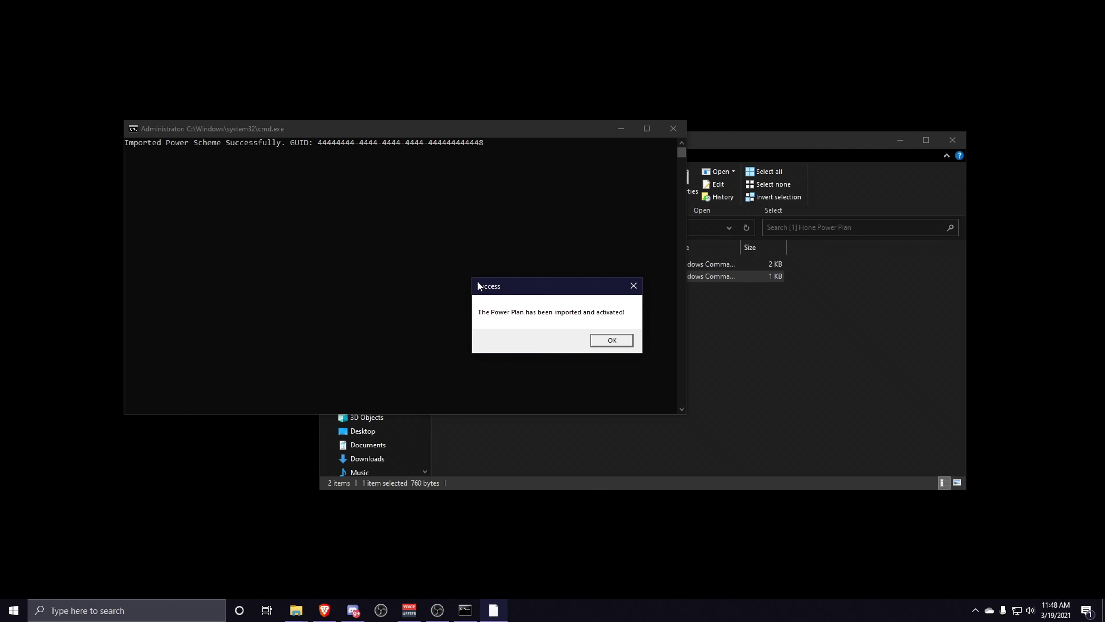
click(603, 343)
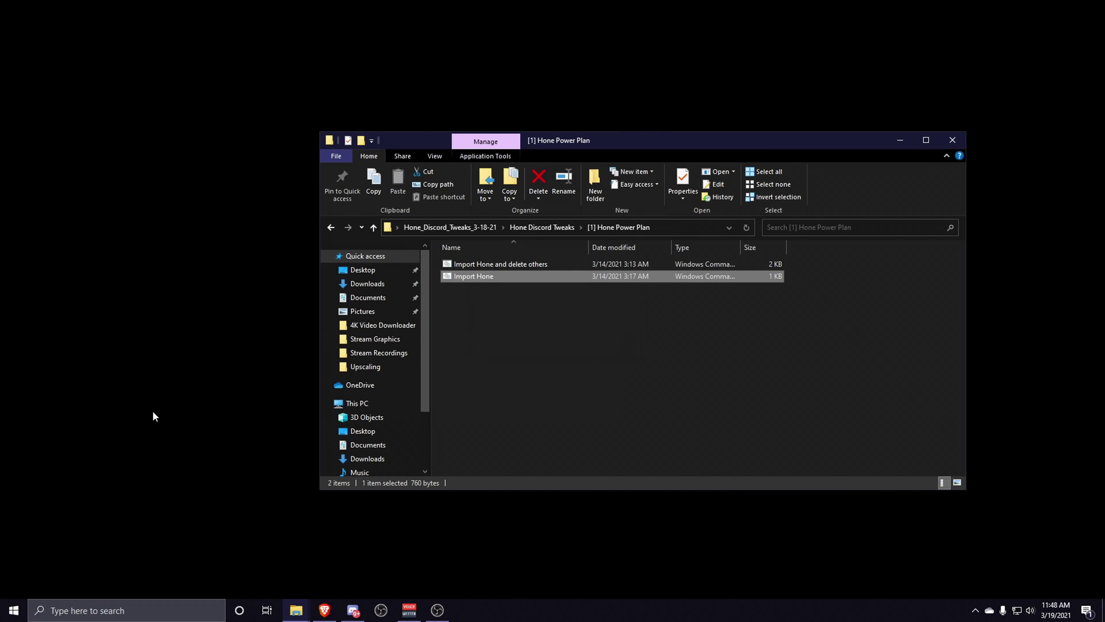
Find Edit power plan through the Windows search and open it
key(super)
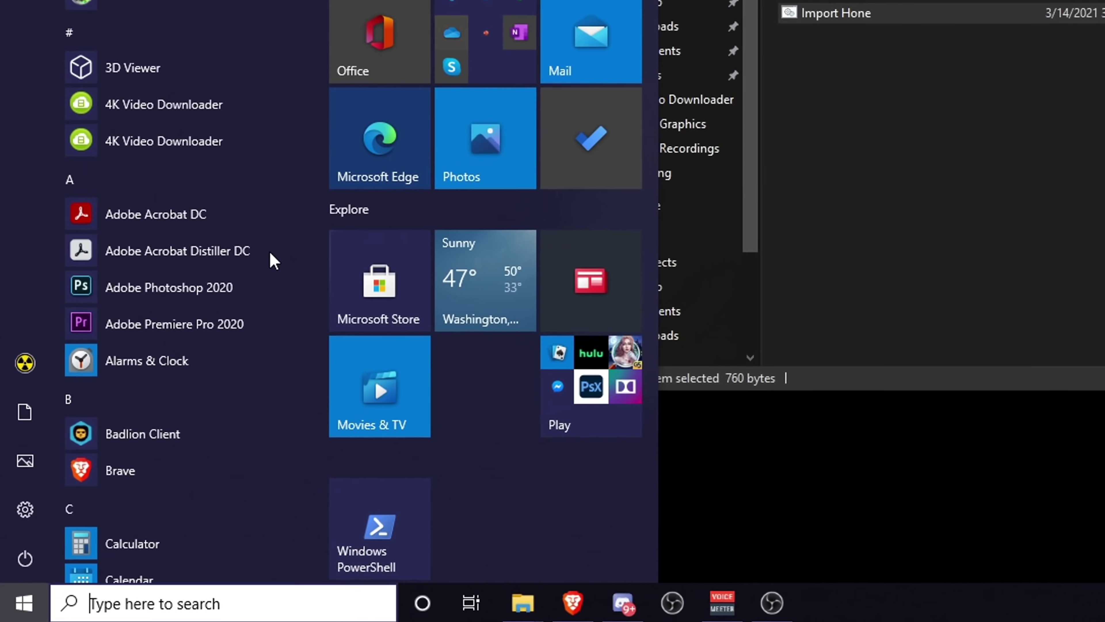
text(edit p)
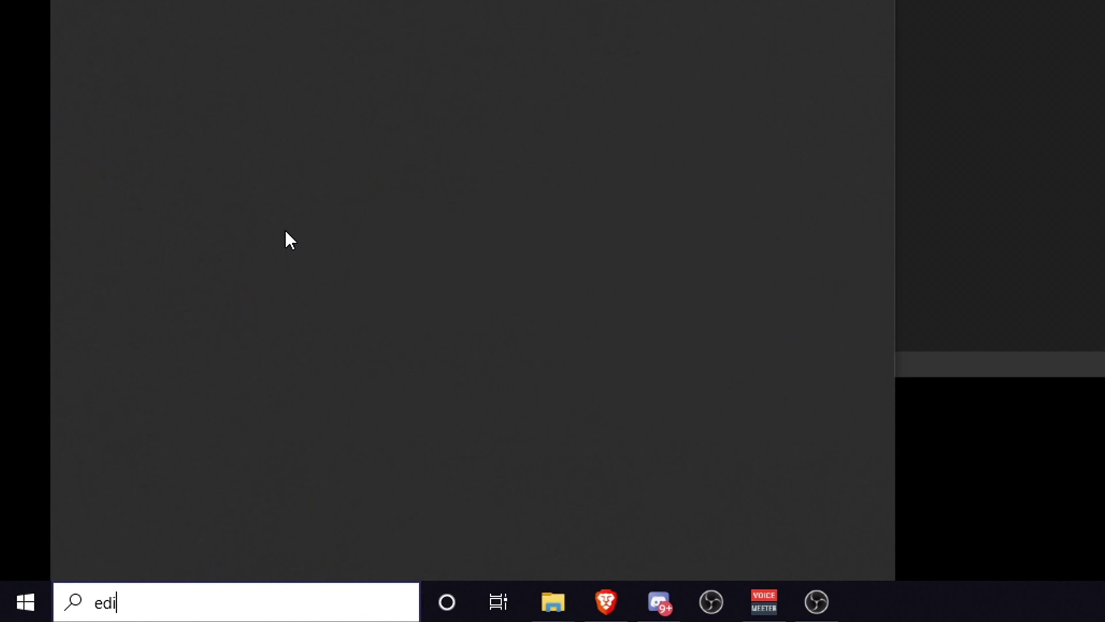
text(ower)
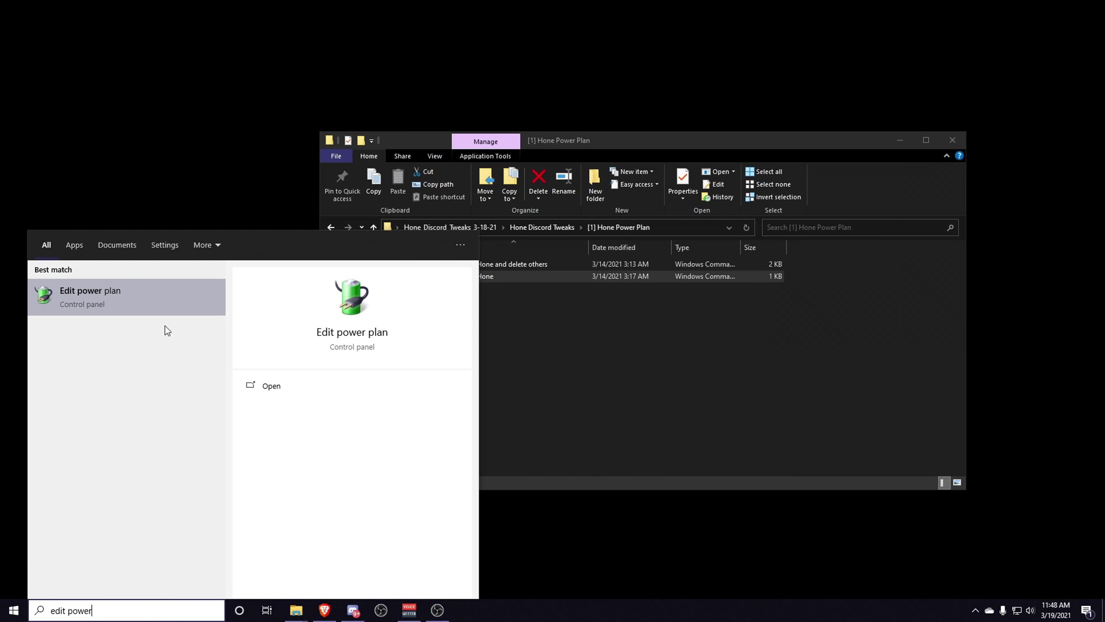
click(103, 291)
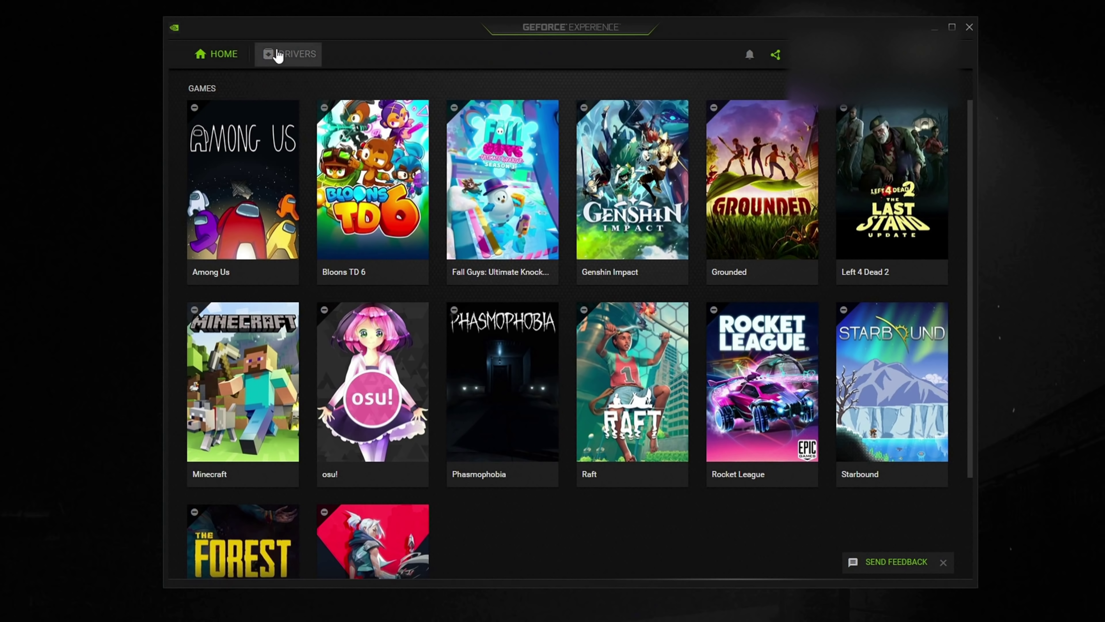
Start downloading GeForce Game Ready Driver version 461.92 in GeForce Experience
click(291, 54)
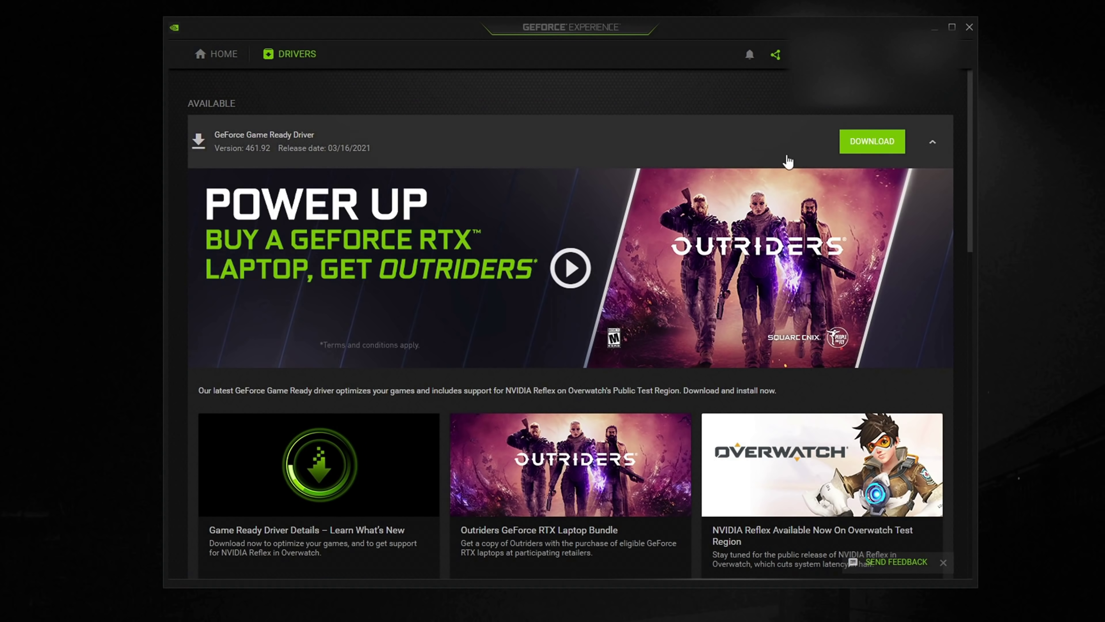
click(874, 146)
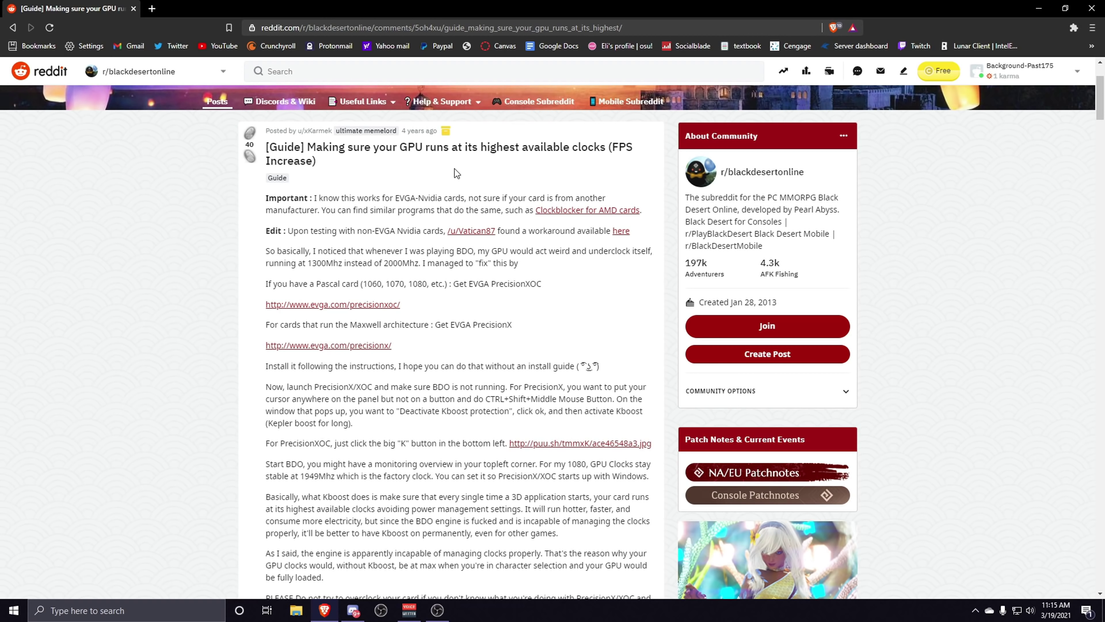
Minimize the browser and open the NVIDIA Control Panel from the desktop
click(1036, 8)
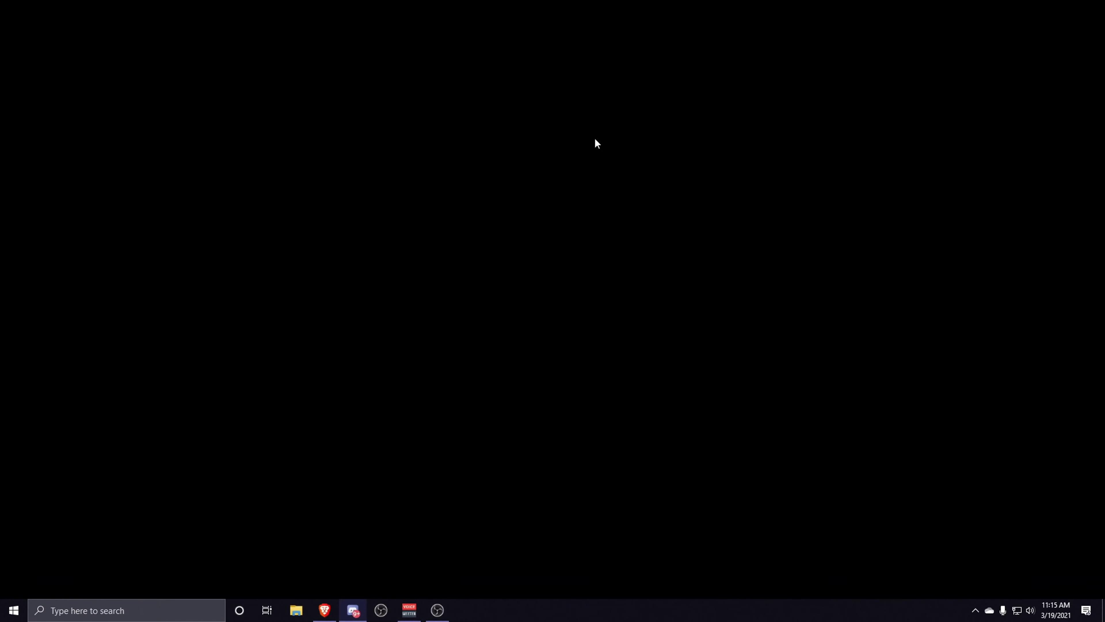
right_click(524, 184)
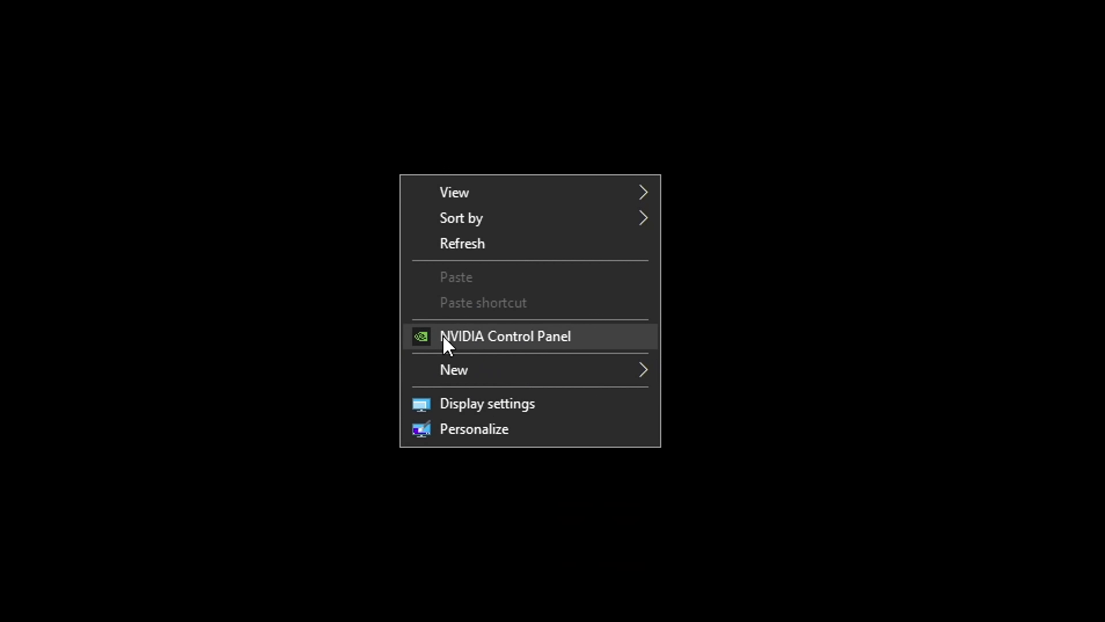
click(259, 308)
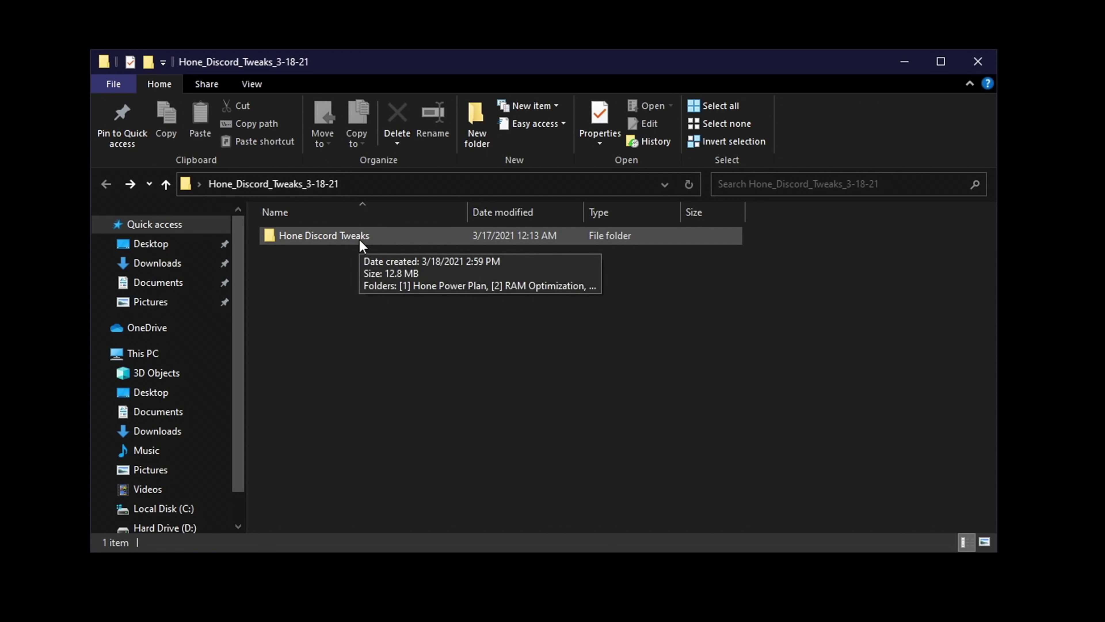
Run the Import Skin batch file from Hone Discord Tweaks' [5] NVIDIA Settings\MSI Afterburner folder and acknowledge its install directory note
double_click(464, 260)
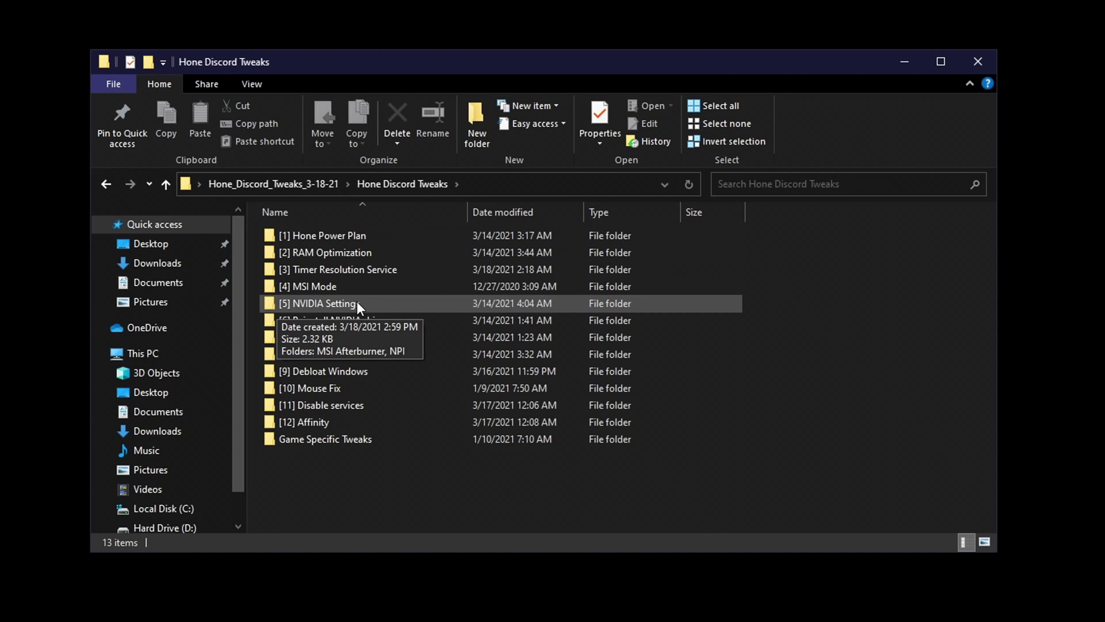
double_click(324, 303)
click(323, 240)
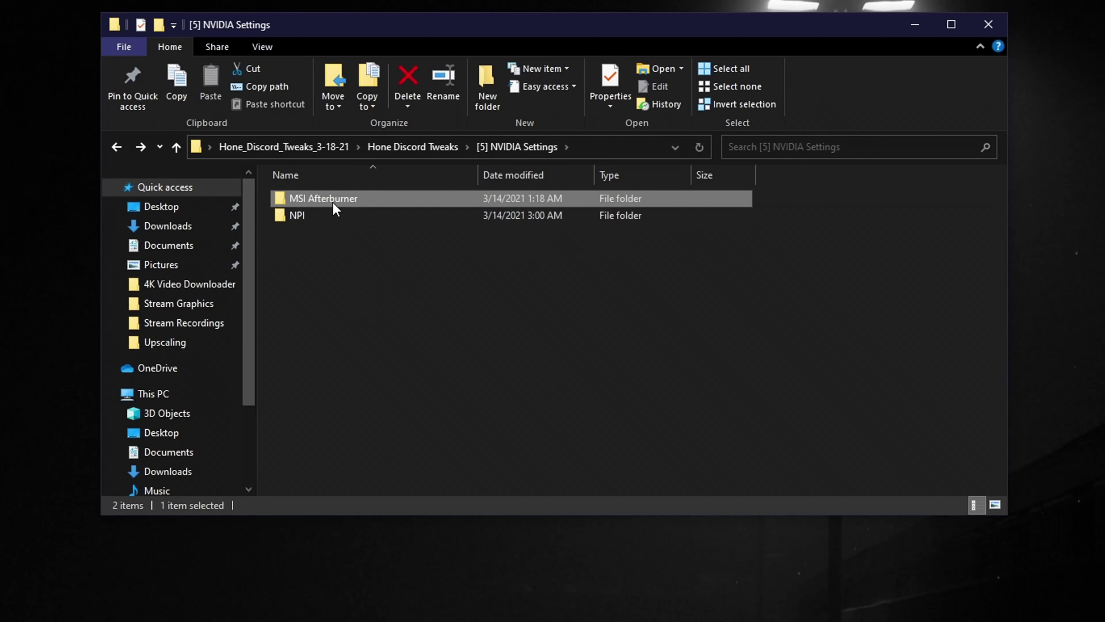
double_click(335, 204)
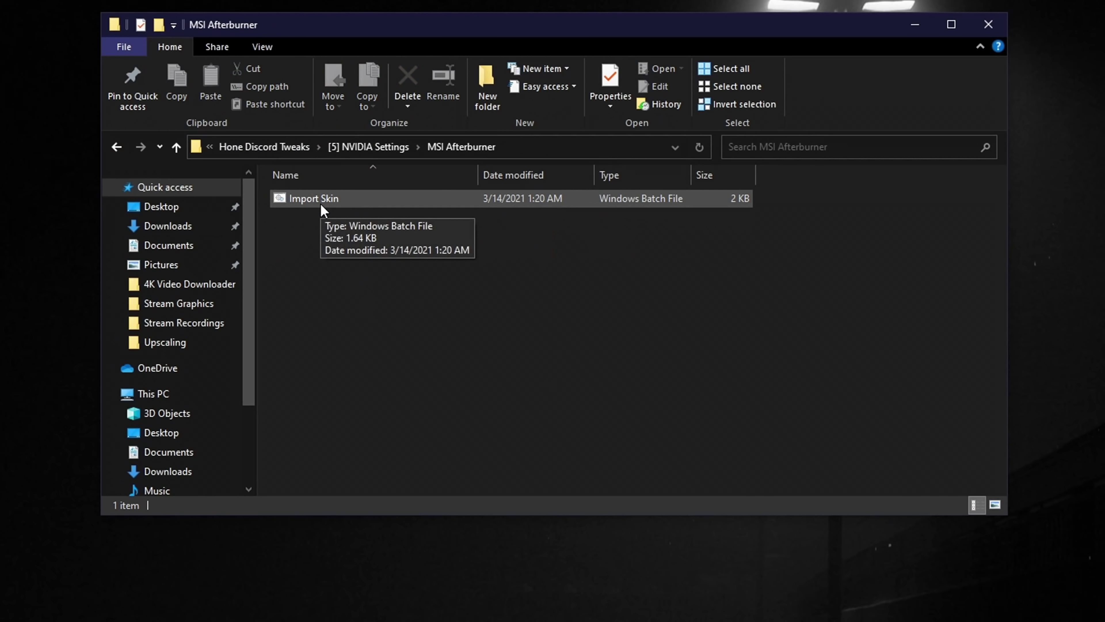
double_click(322, 206)
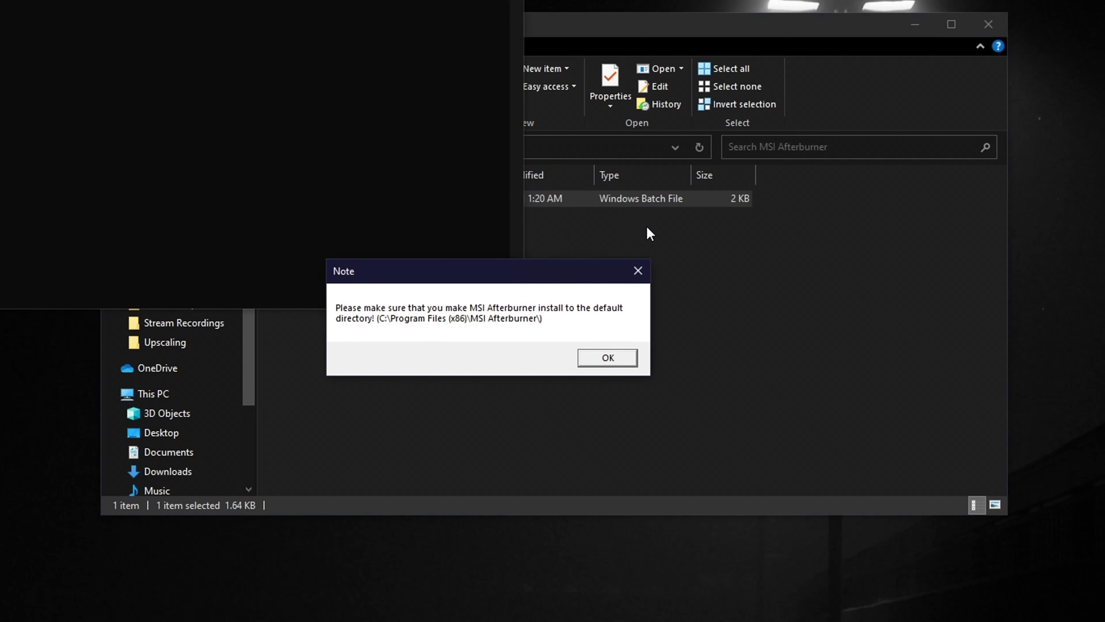
key(Return)
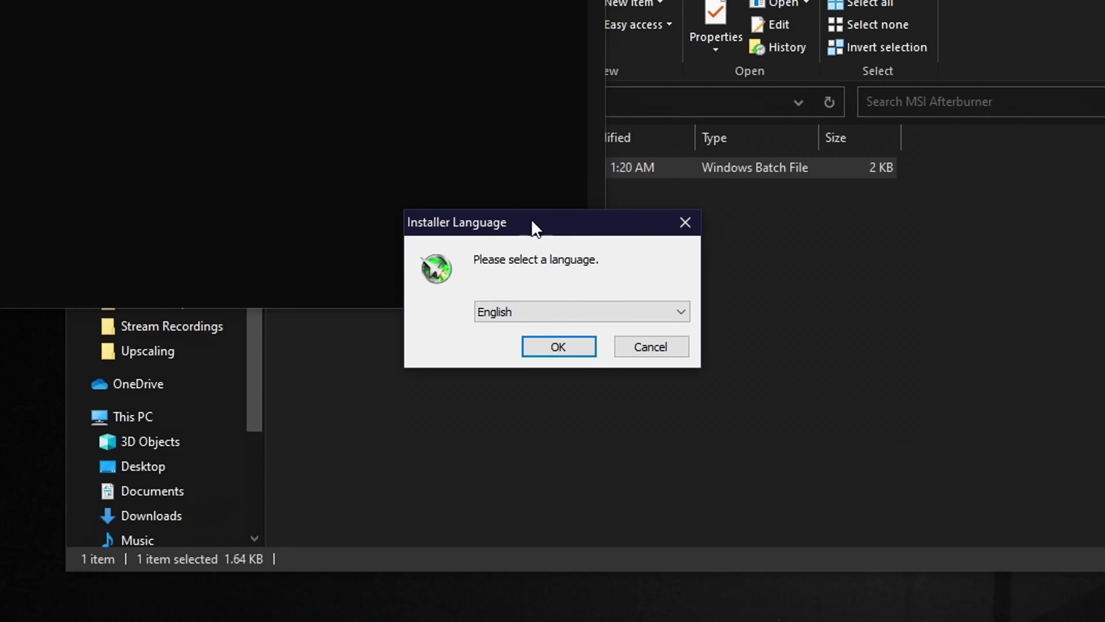
Proceed through the MSI Afterburner 4.6.3 setup in English, accepting the license agreement and confirming the components to install
click(564, 351)
key(Return)
click(355, 398)
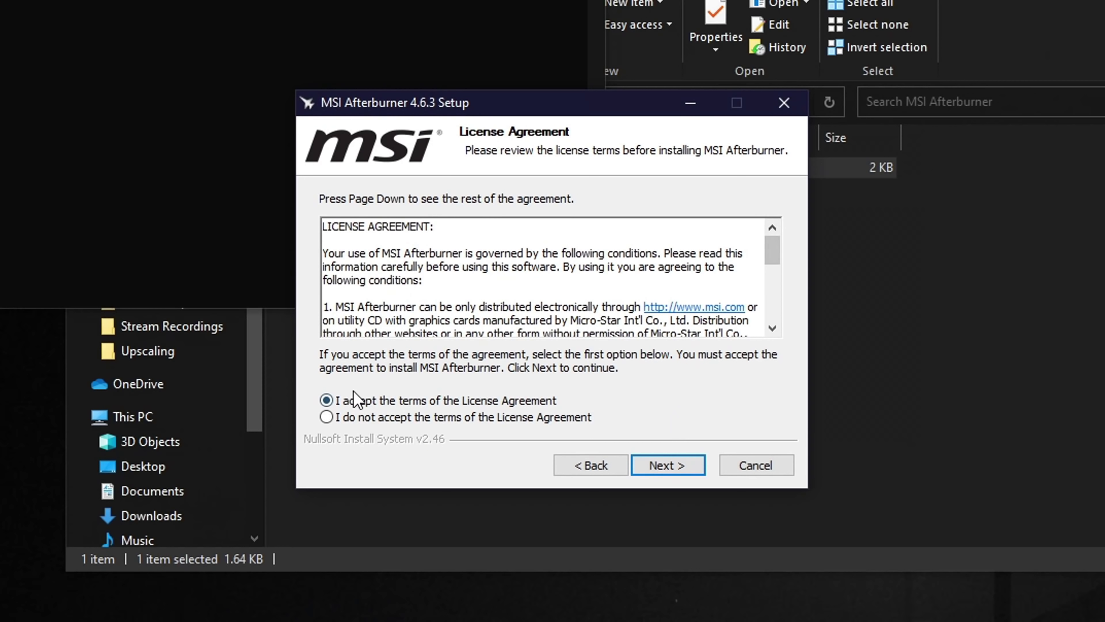
click(683, 464)
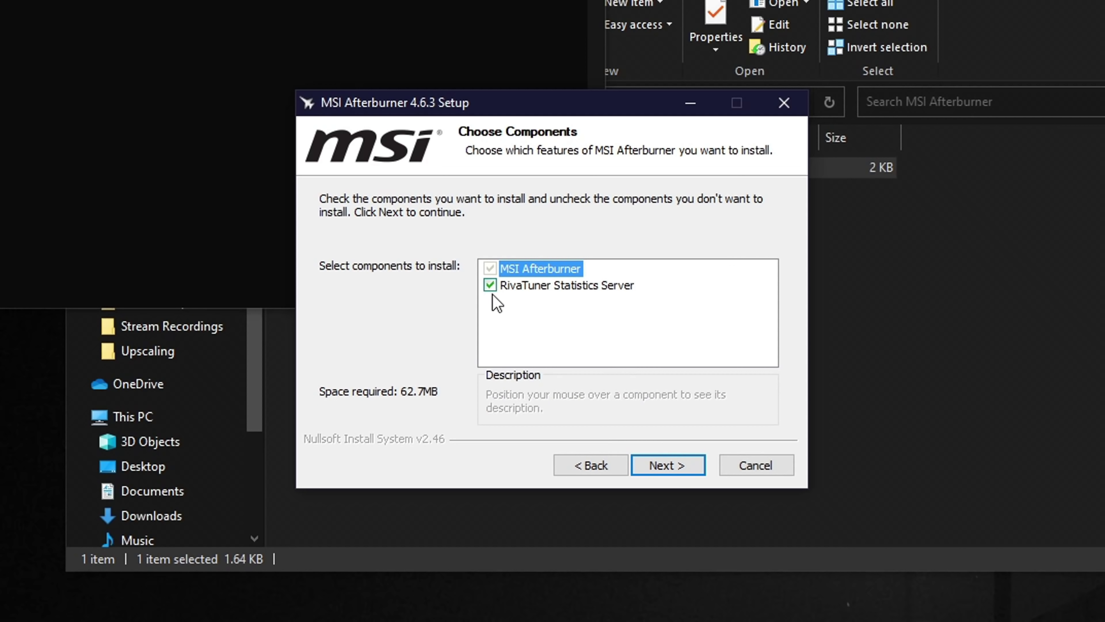
click(505, 286)
click(664, 465)
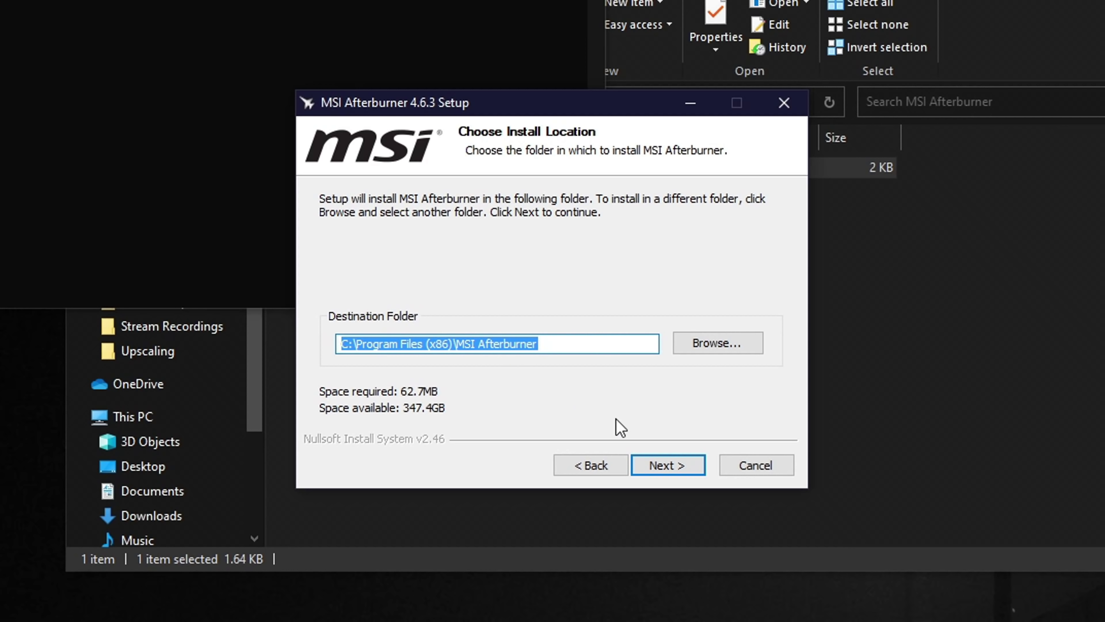
Install MSI Afterburner with the default destination and Start Menu folder, launch it, and acknowledge the skin import message
click(655, 465)
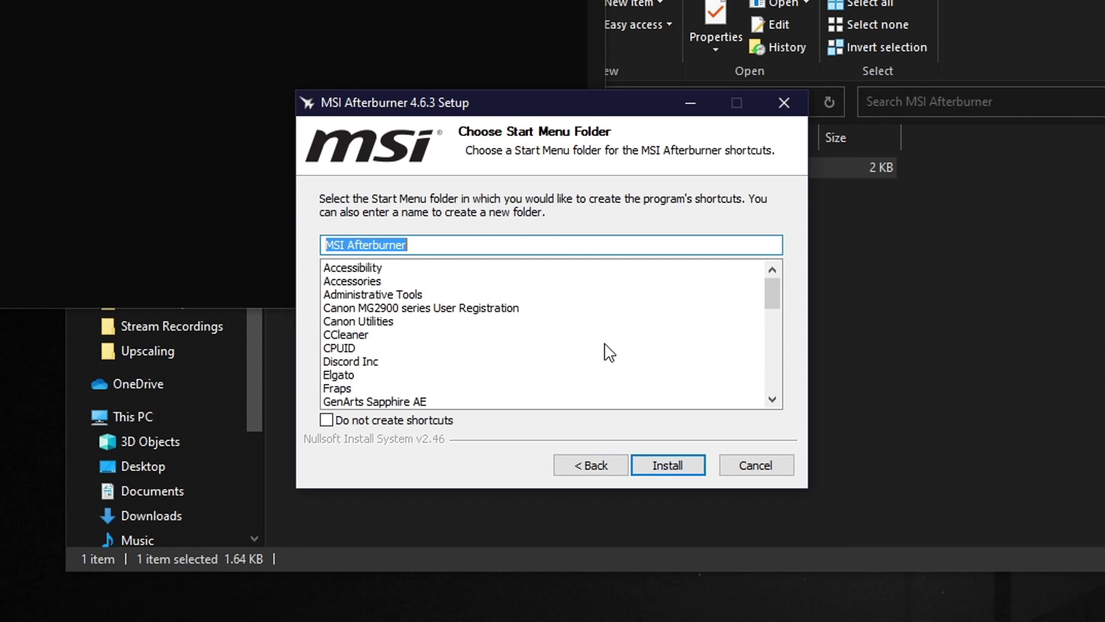
click(665, 463)
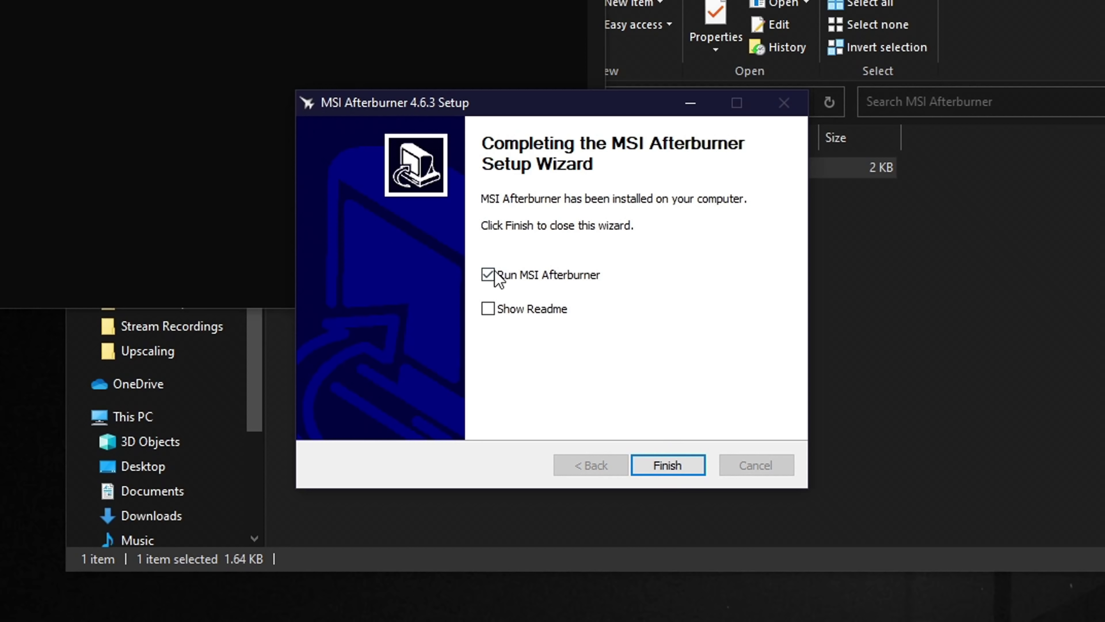
click(670, 462)
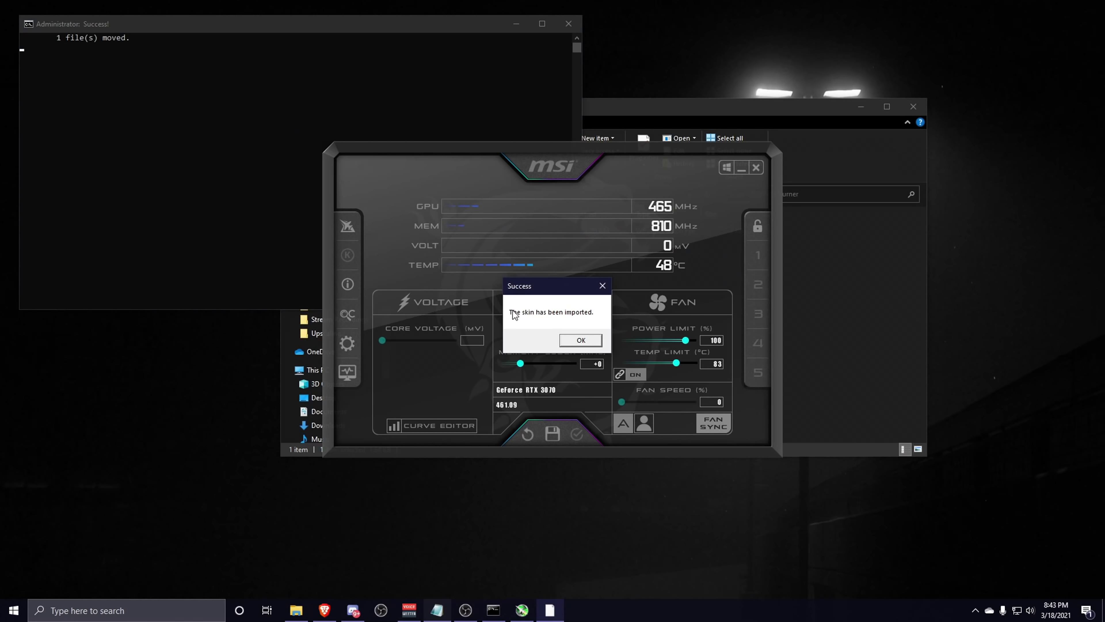
click(581, 340)
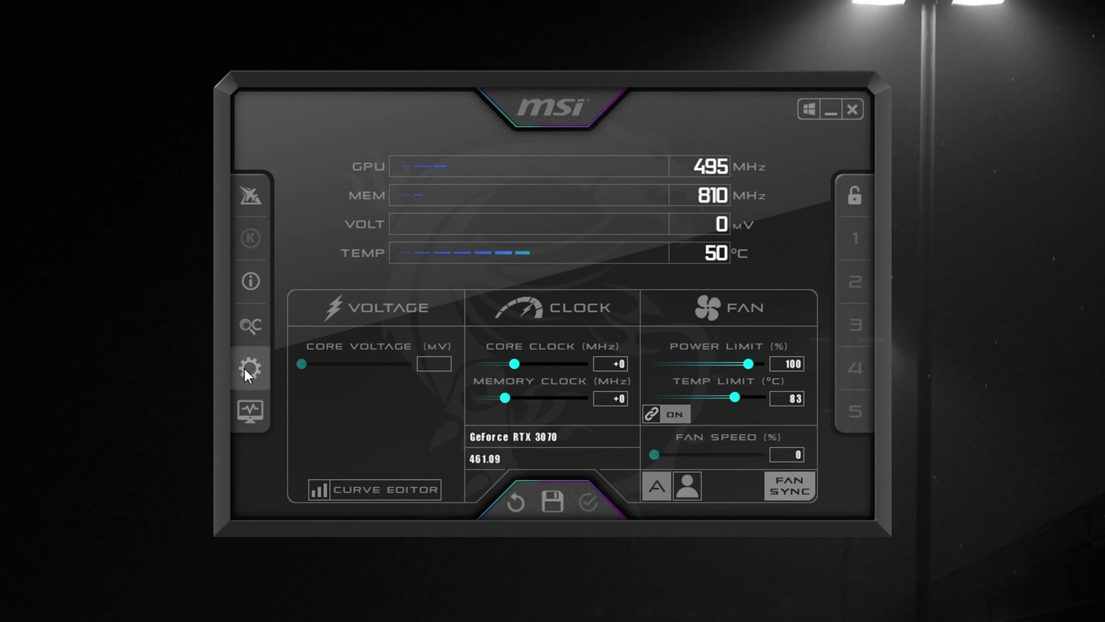
Apply the Default skin in the MSI Afterburner user interface properties and activate the K function
click(246, 372)
click(457, 128)
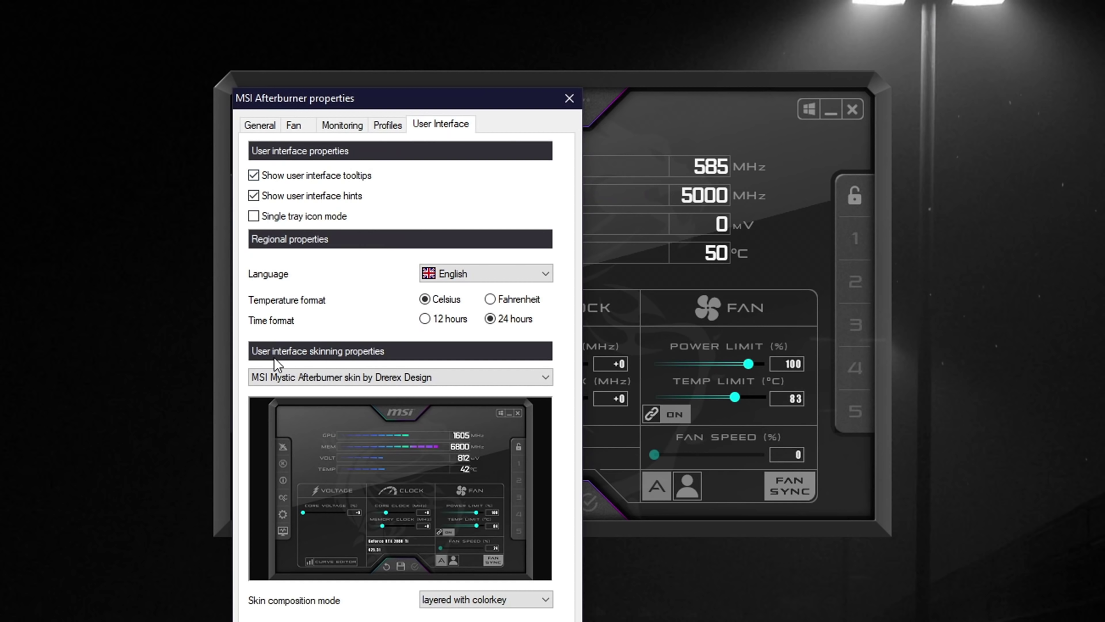
click(369, 377)
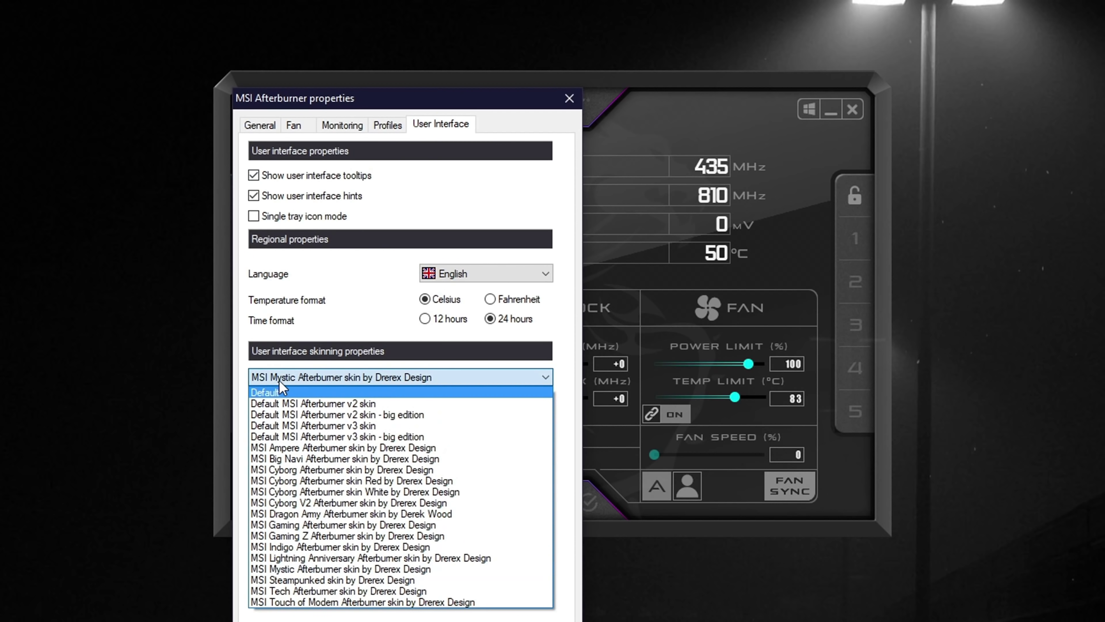
click(279, 392)
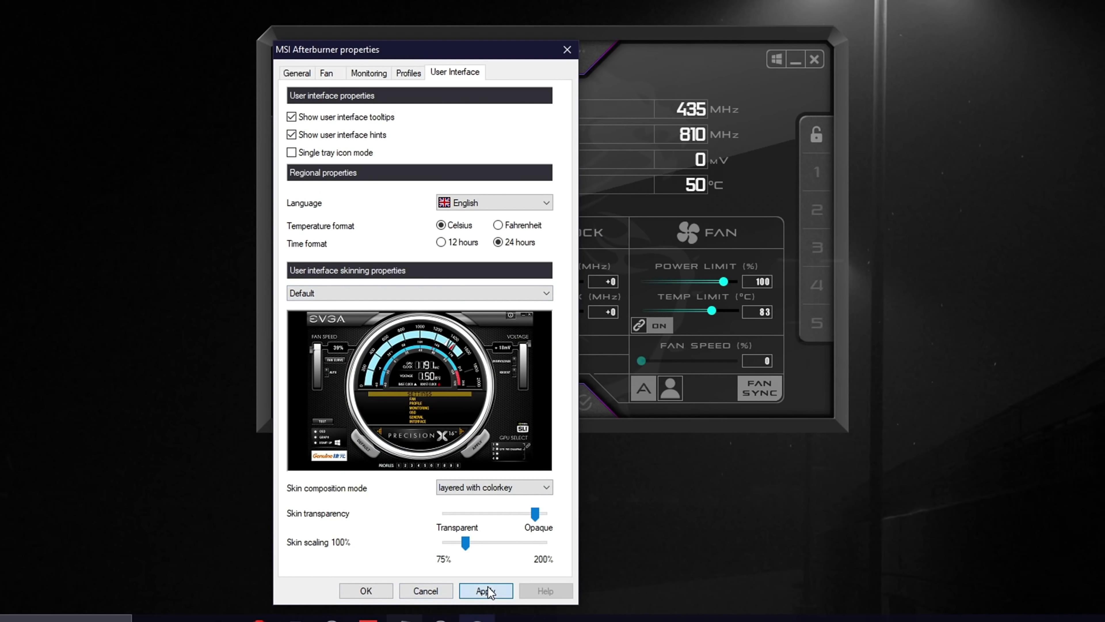
click(375, 591)
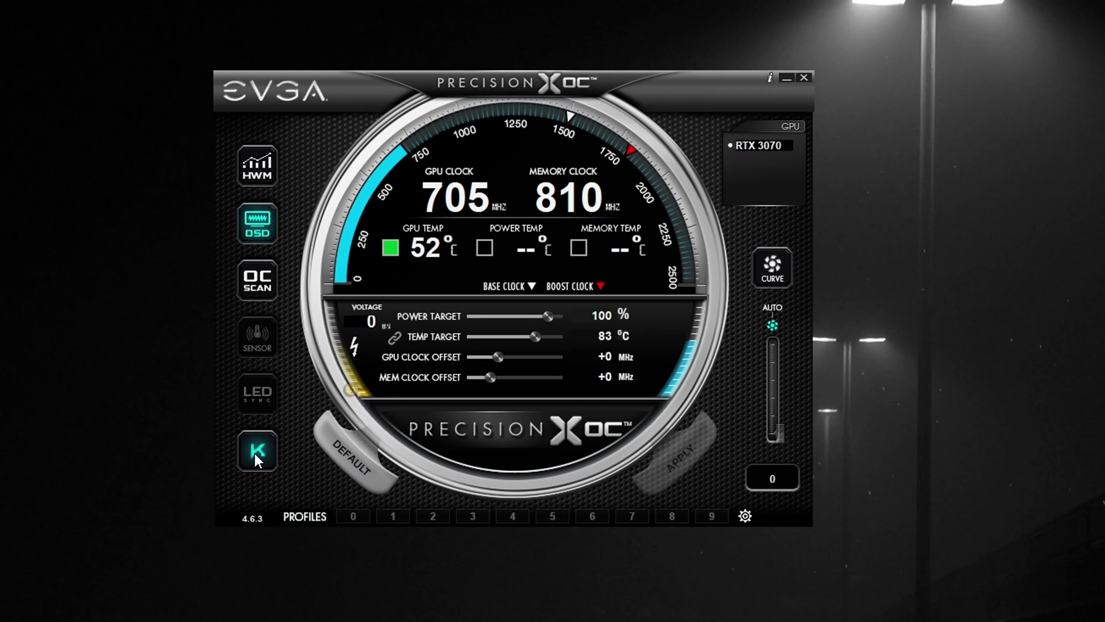
click(257, 451)
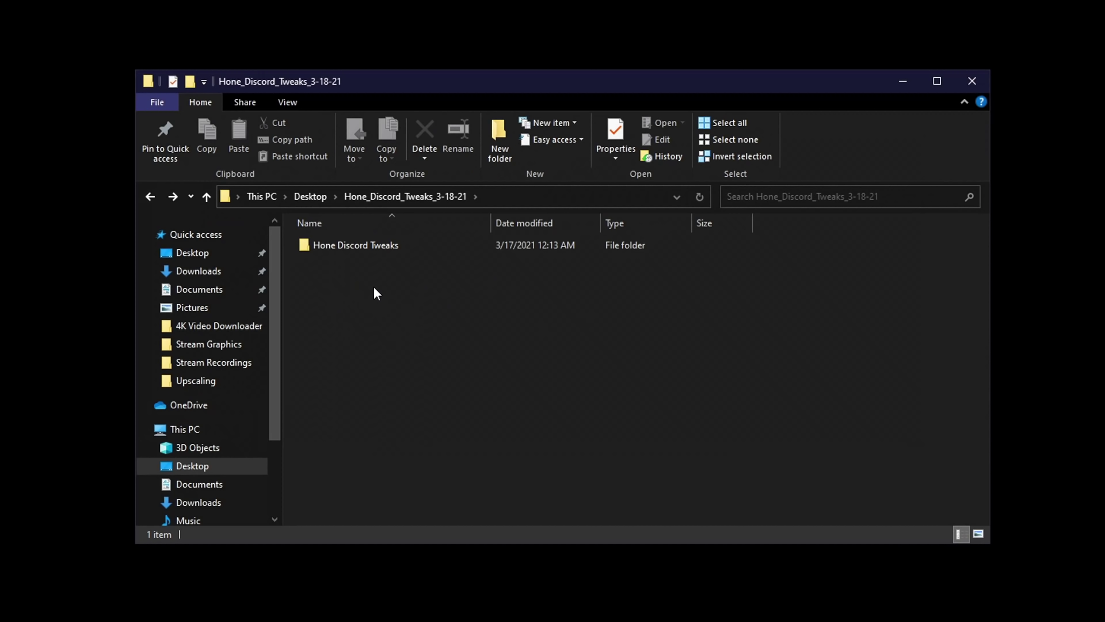
Launch MSI Mode Tool from the [4] MSI Mode folder inside Hone Discord Tweaks
double_click(358, 247)
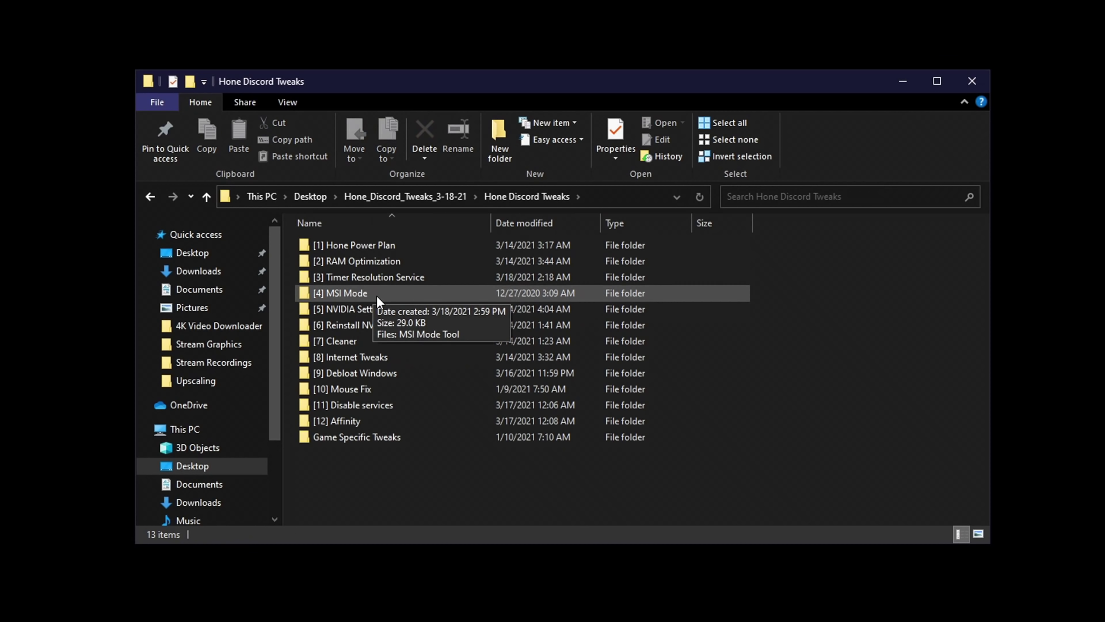
double_click(388, 295)
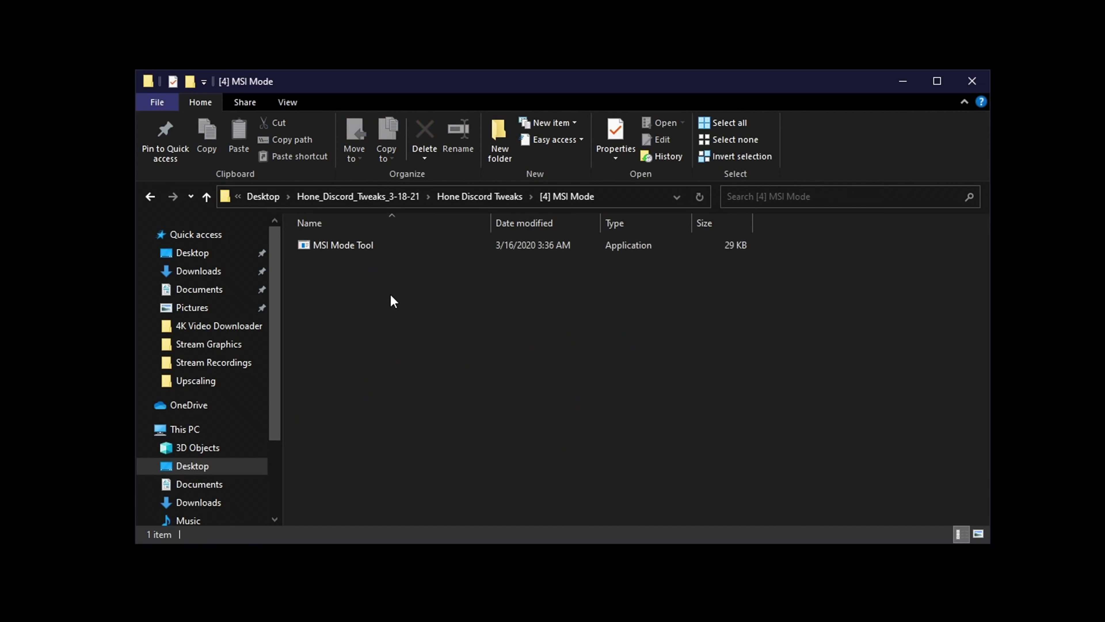
double_click(332, 248)
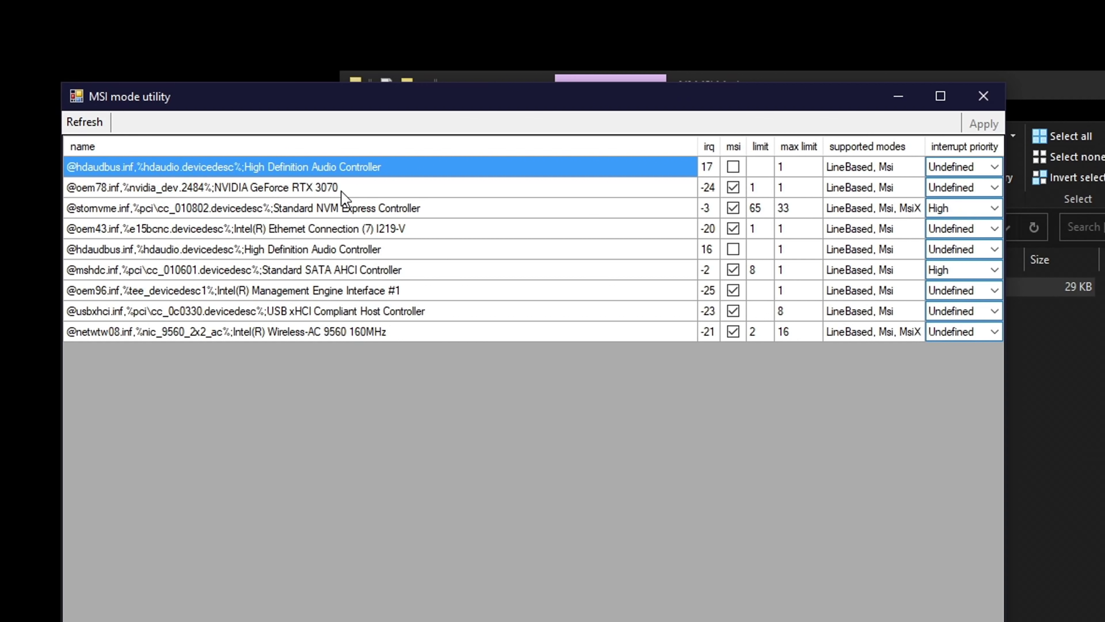
Set the interrupt priority to High for the NVIDIA GeForce RTX 3070 and the Intel(R) Ethernet Connection (7) I219-V
click(261, 191)
click(959, 188)
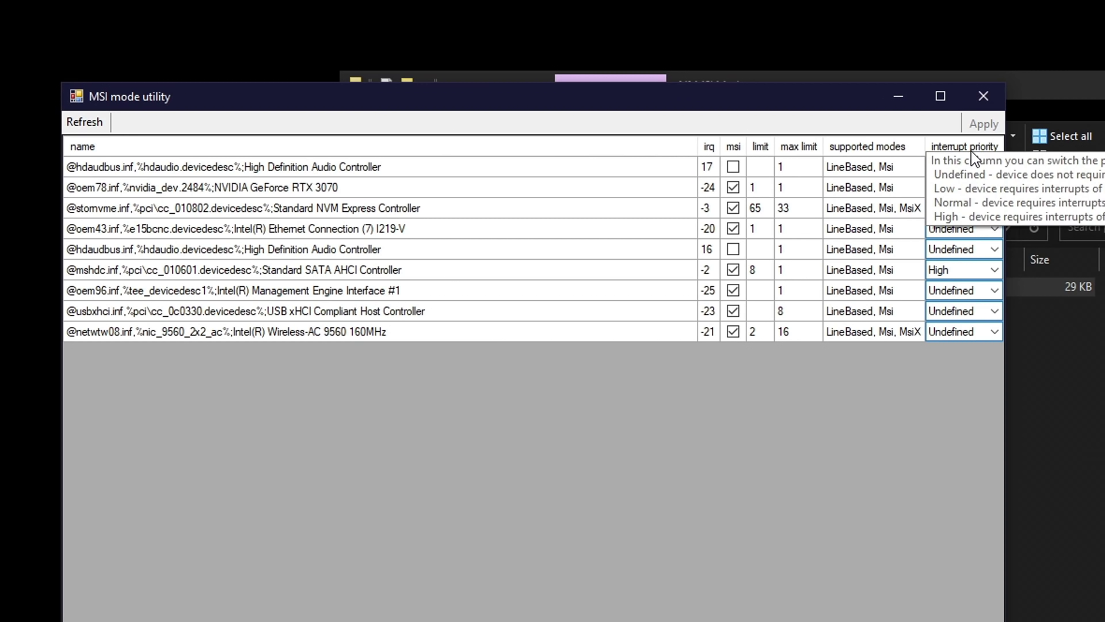
click(993, 192)
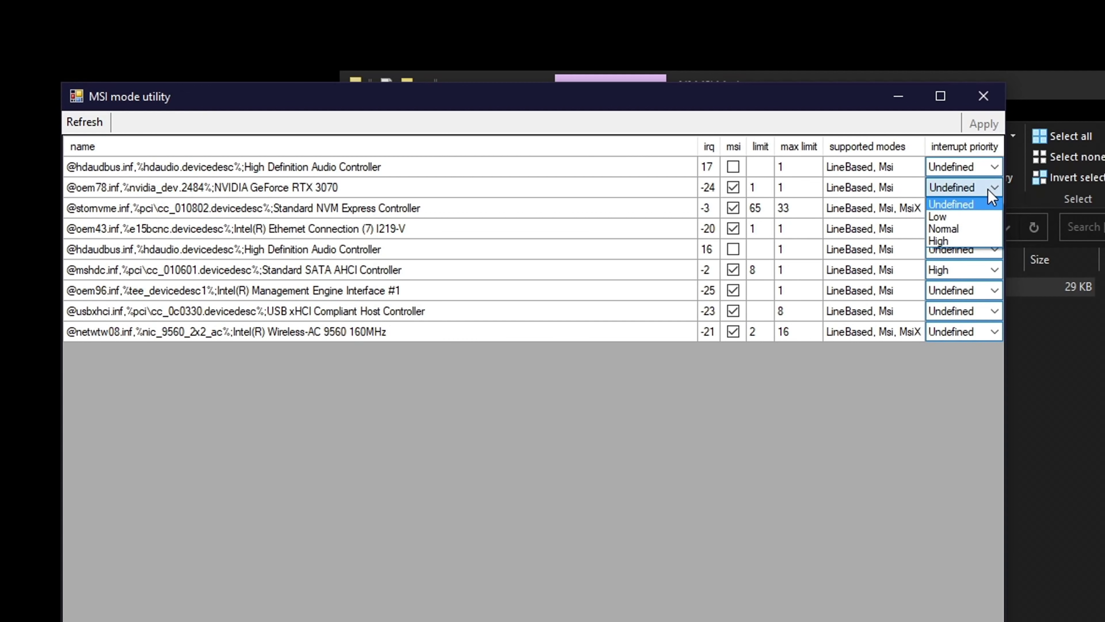
click(954, 239)
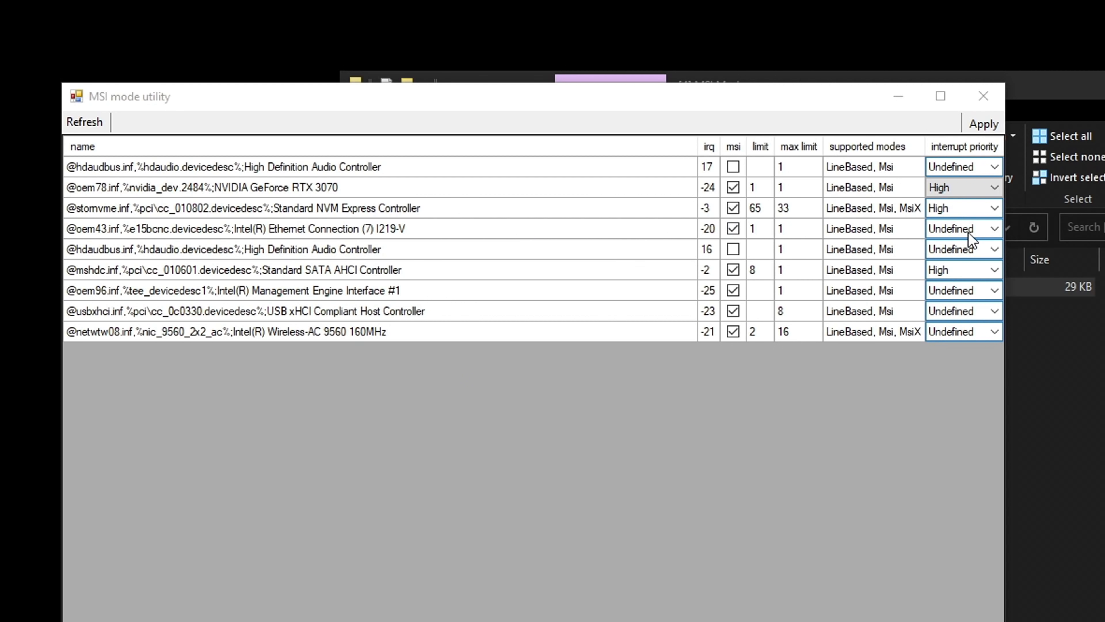
click(996, 229)
click(949, 286)
Clear the limit values of all listed devices in the MSI mode utility and apply the changes
click(756, 187)
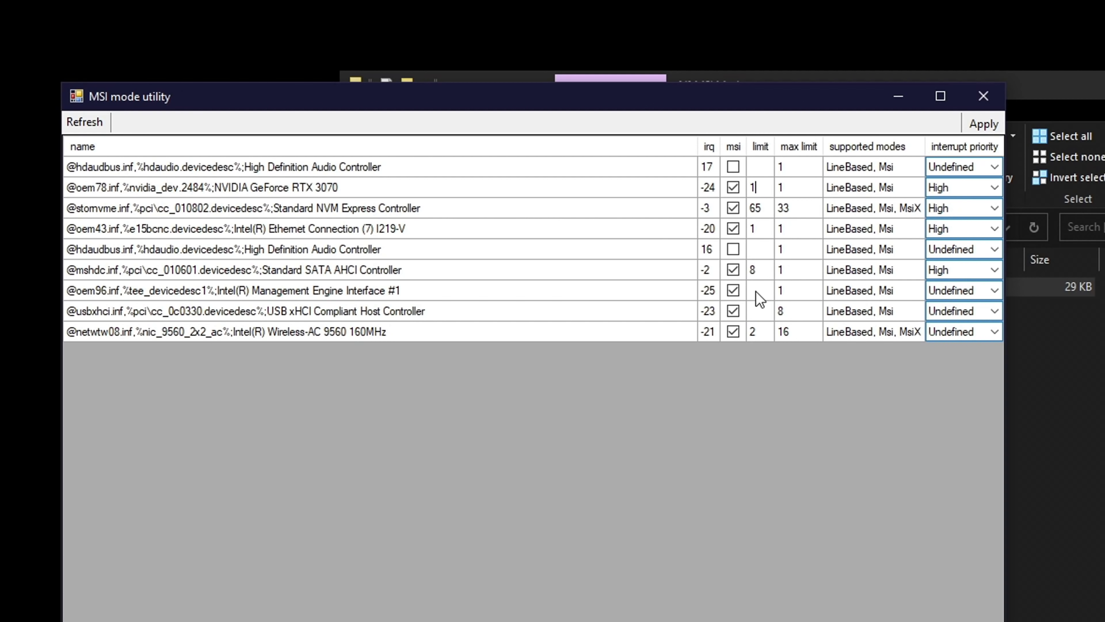
key(BackSpace)
click(764, 209)
key(BackSpace)
click(765, 230)
key(BackSpace)
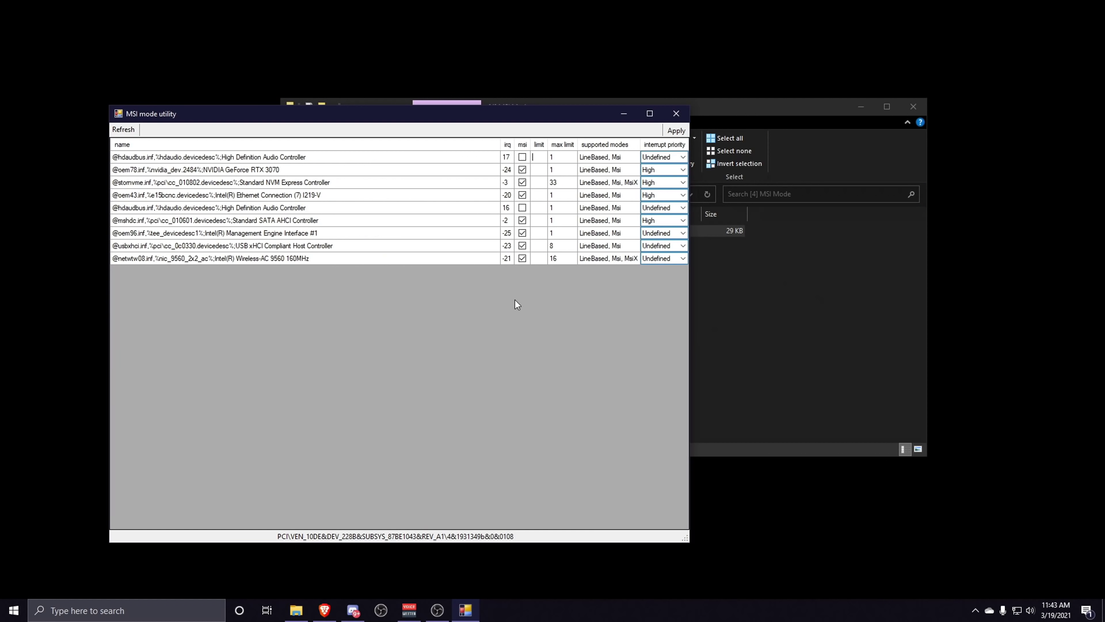
click(676, 131)
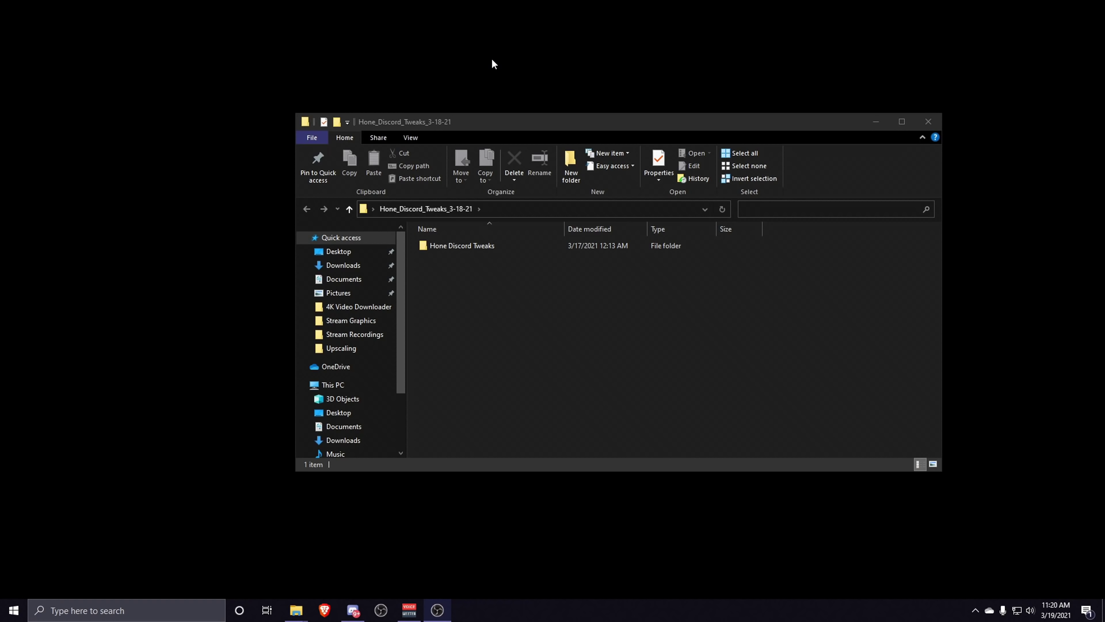
Run the Anti Tracking batch file as administrator from Hone Discord Tweaks' [9] Debloat Windows folder
click(463, 259)
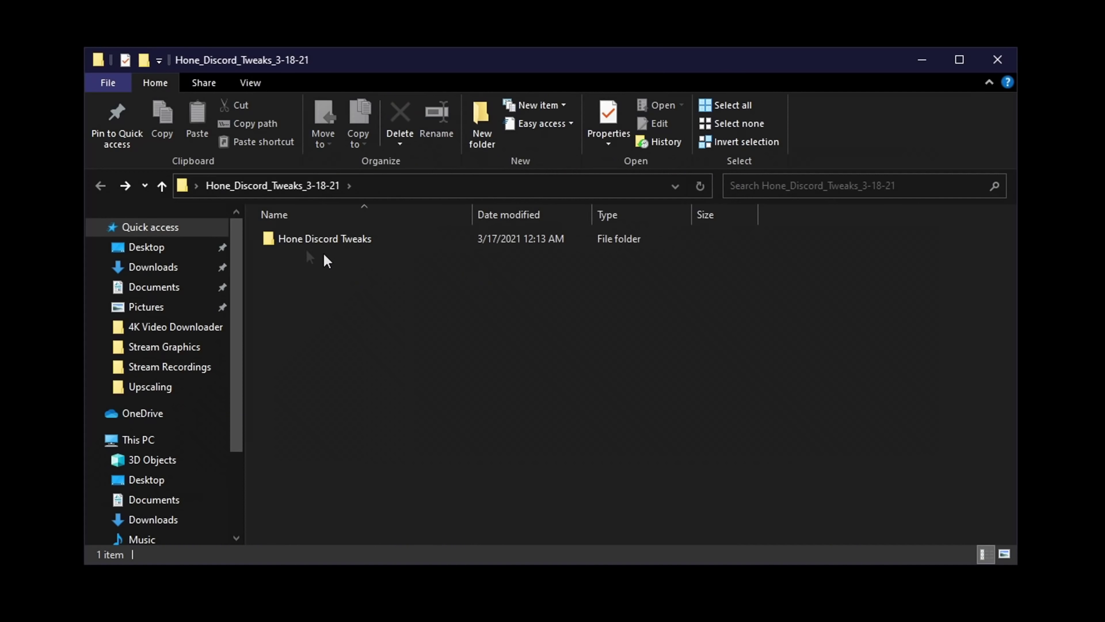
double_click(328, 235)
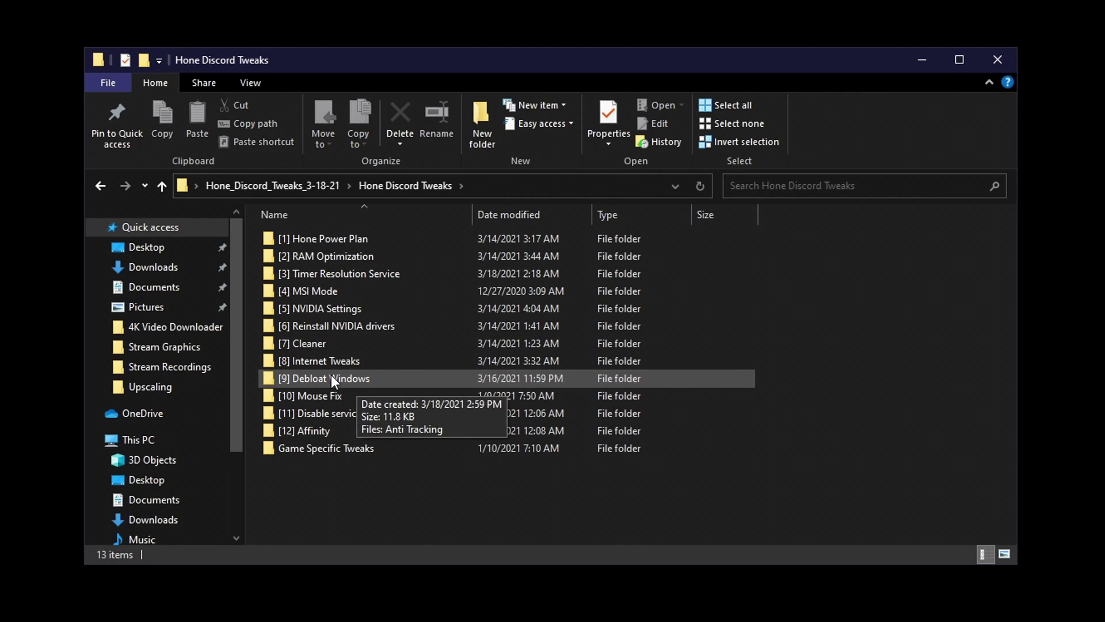
double_click(332, 377)
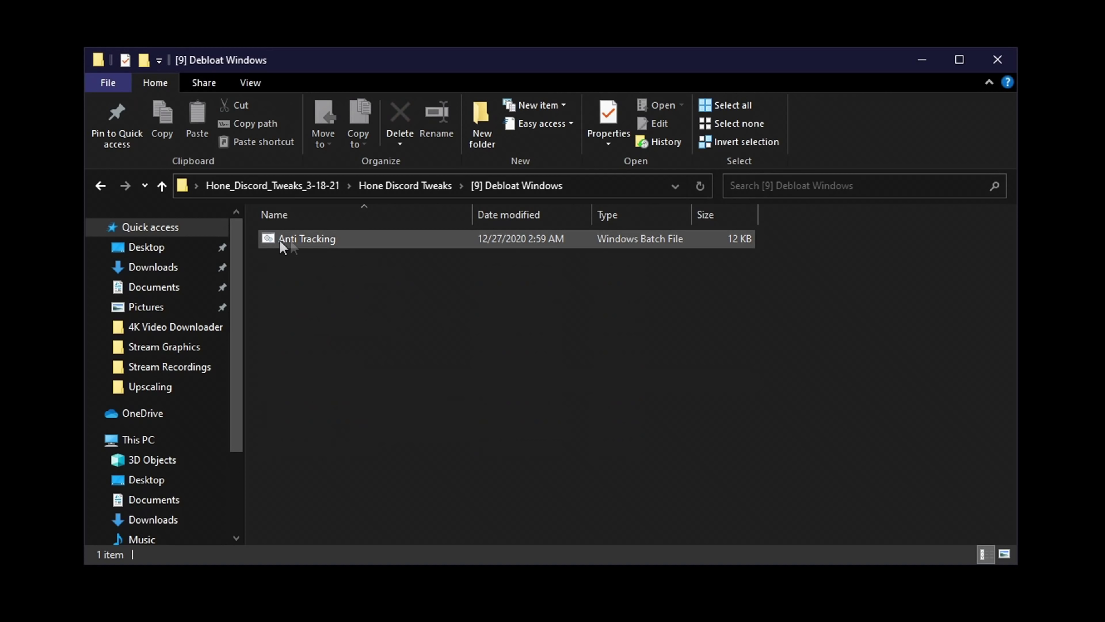
click(303, 242)
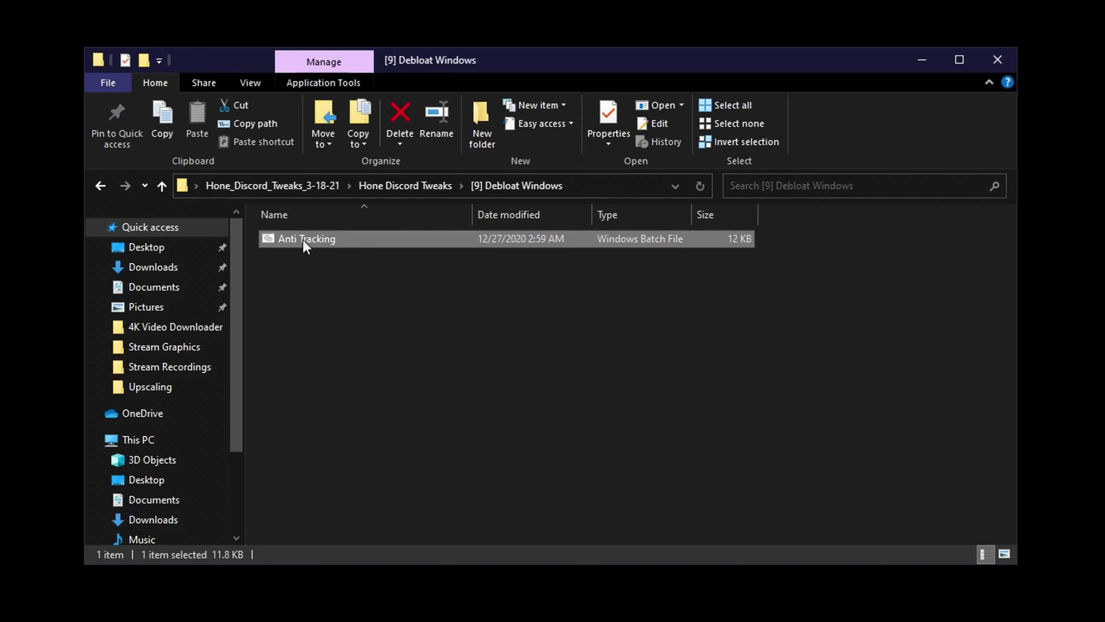
right_click(303, 241)
click(385, 308)
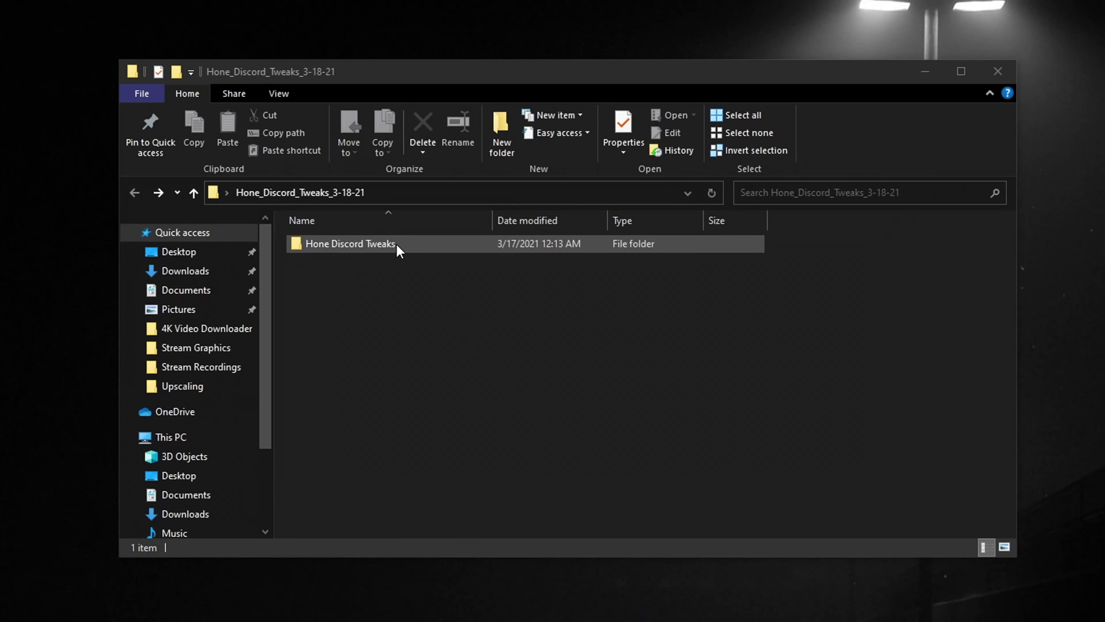
Run Timer Resolution Service as administrator from its [3] folder in Hone Discord Tweaks and complete the Visual Basic/C++ Redistributable setup
double_click(396, 244)
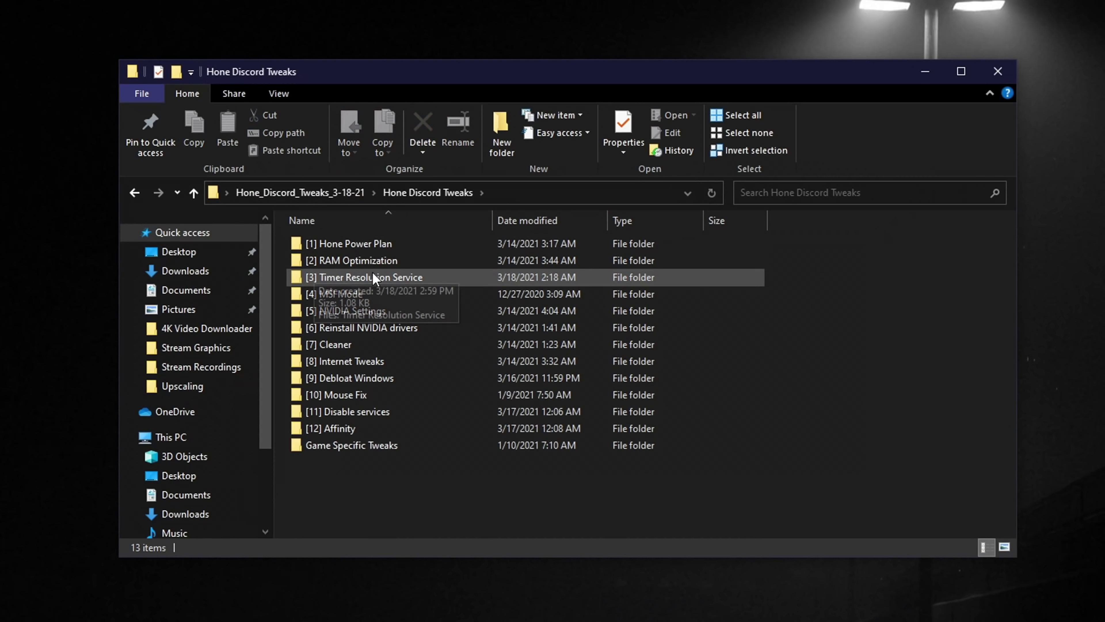
double_click(401, 275)
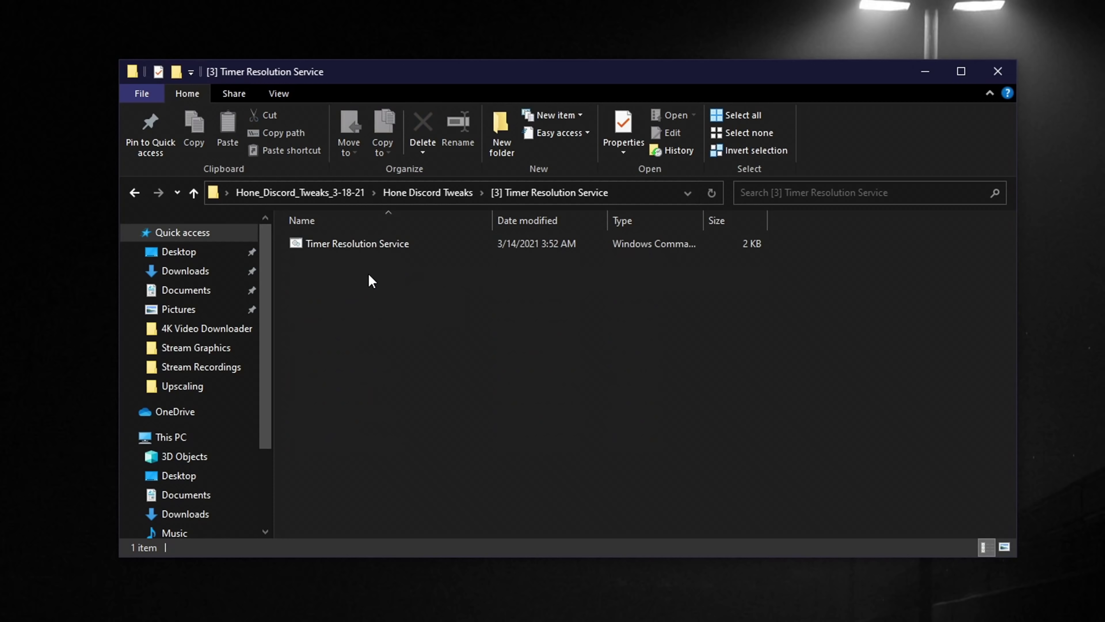
right_click(336, 245)
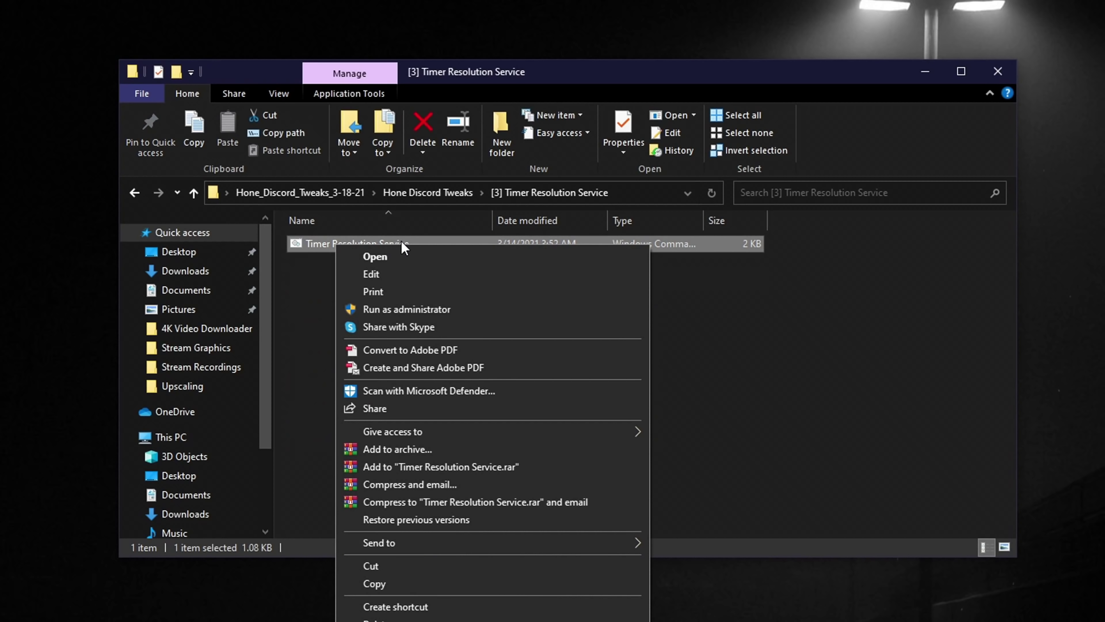
click(416, 310)
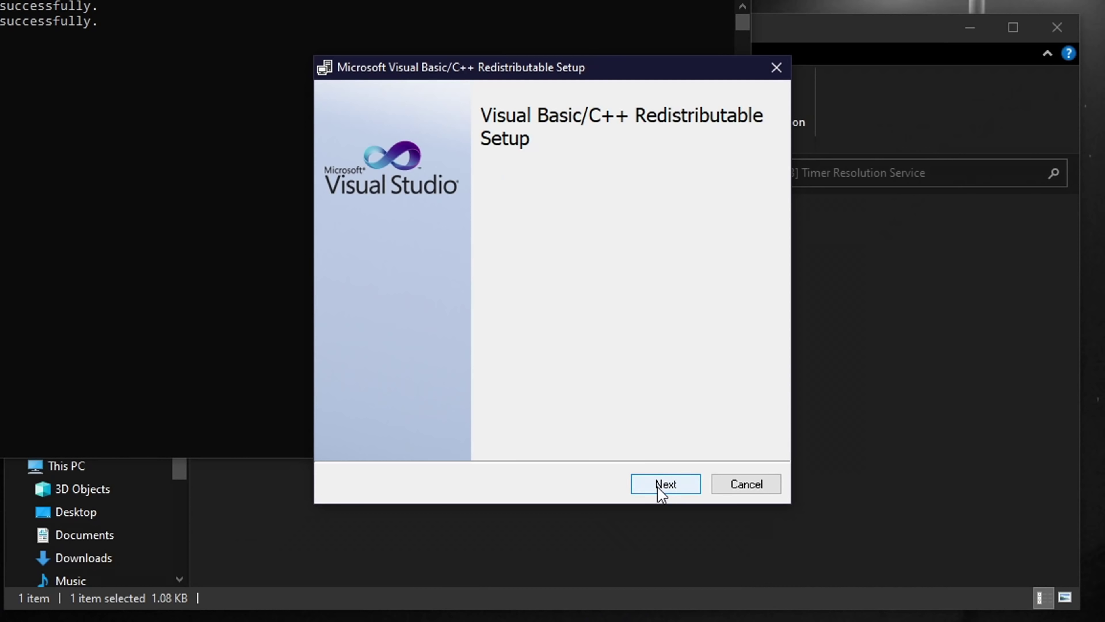
click(621, 414)
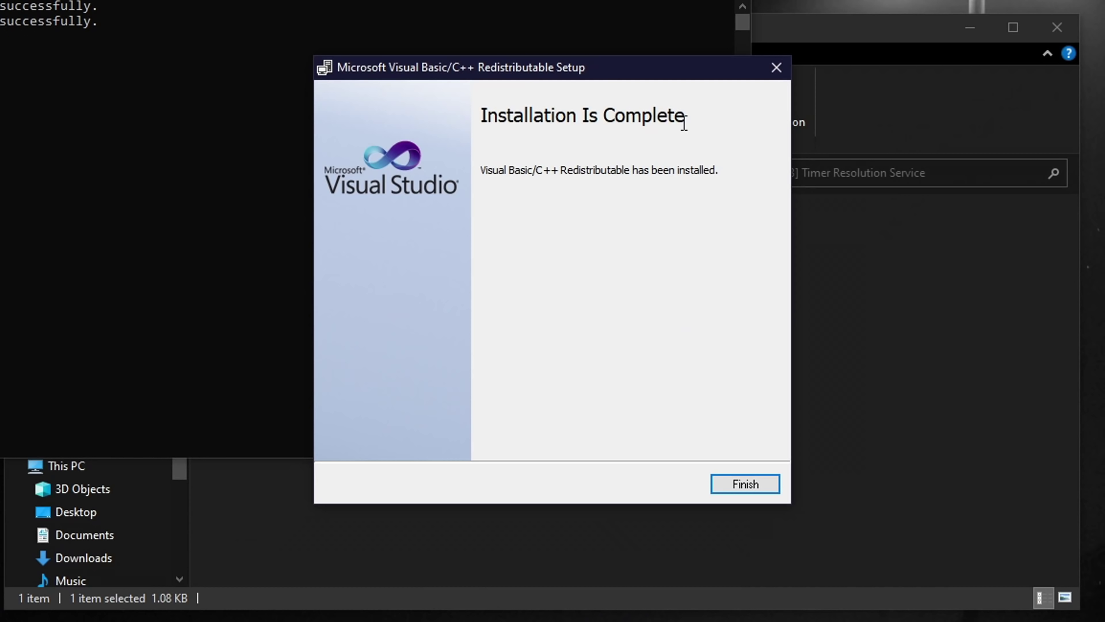
click(740, 486)
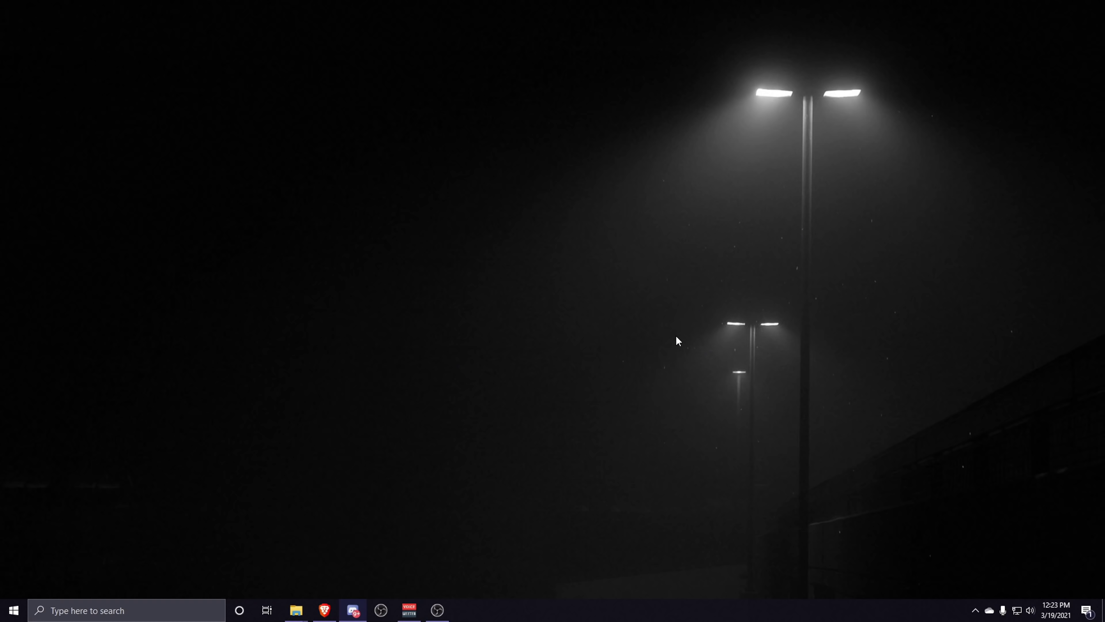
Find This PC through the Windows search, view its system properties to check the processor and installed memory, and close them
key(super)
text(this pc)
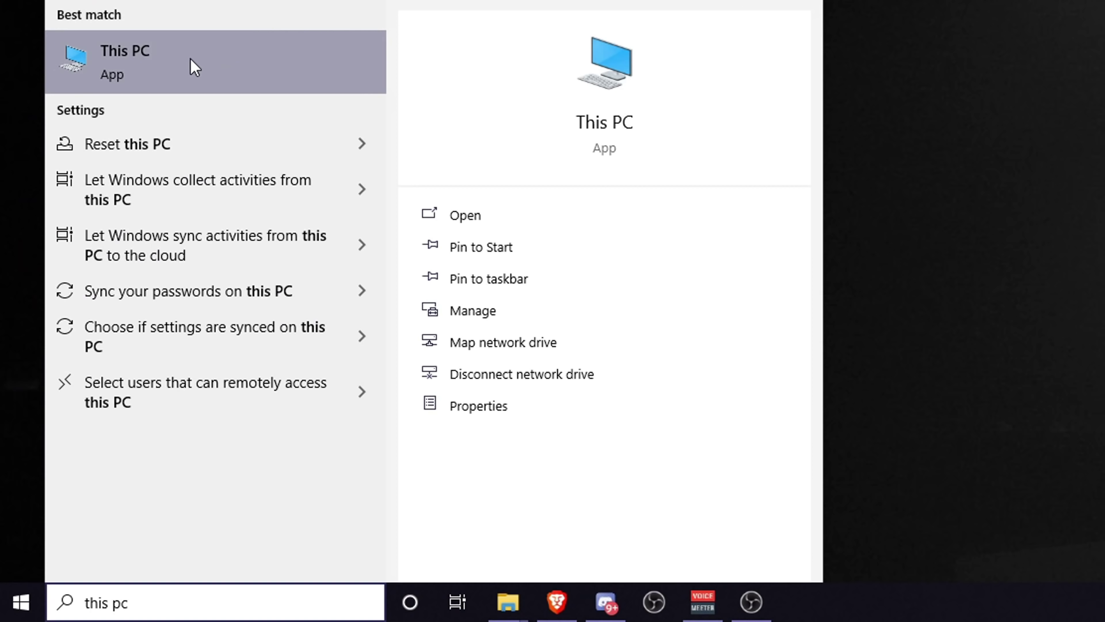
right_click(170, 62)
click(215, 237)
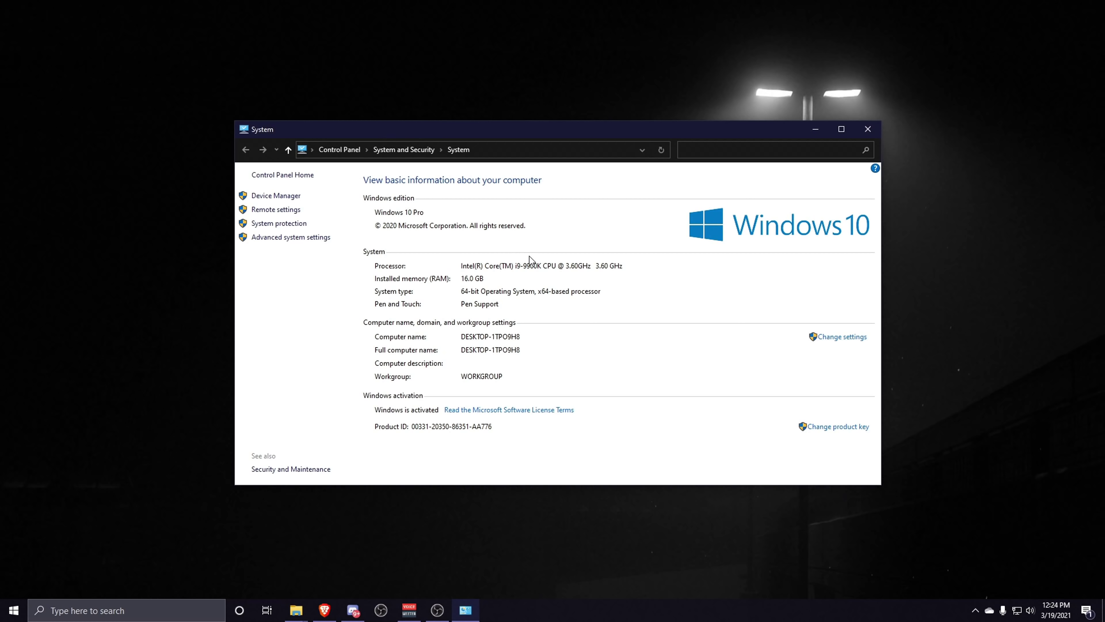
key(alt+F4)
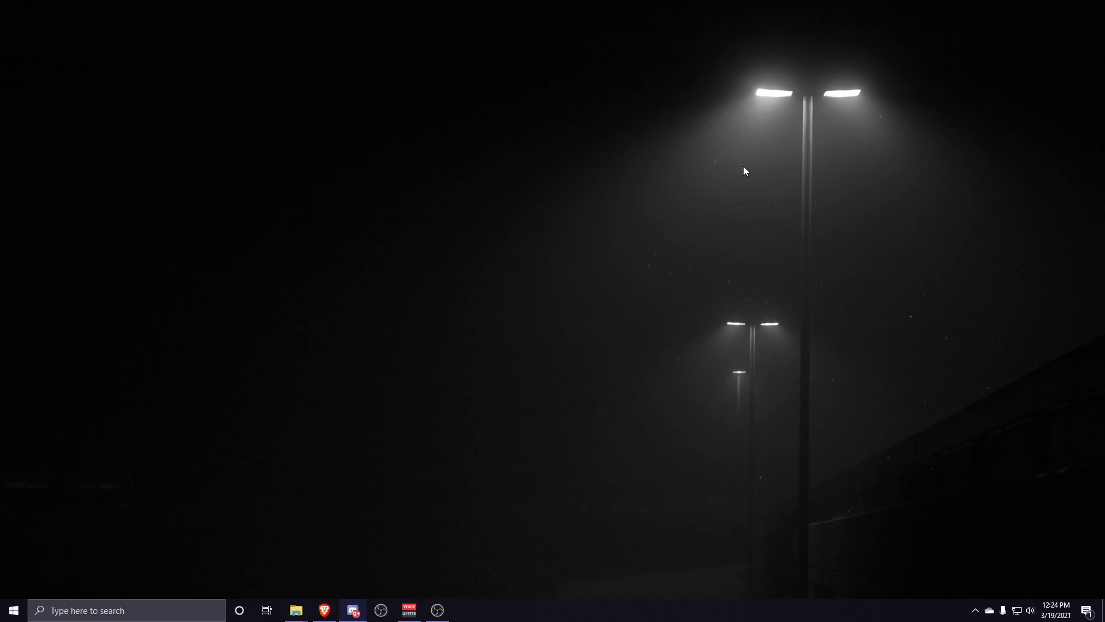
Open Device Manager with the devmgmt.msc command and view the properties of the graphics card under Display adapters
key(super+r)
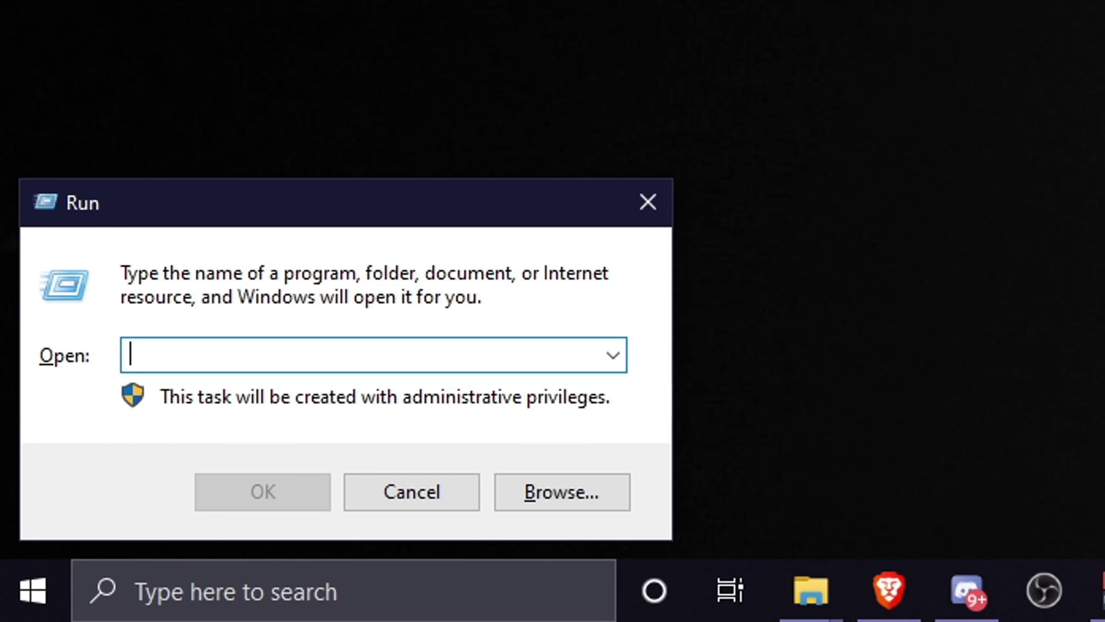
text(dev)
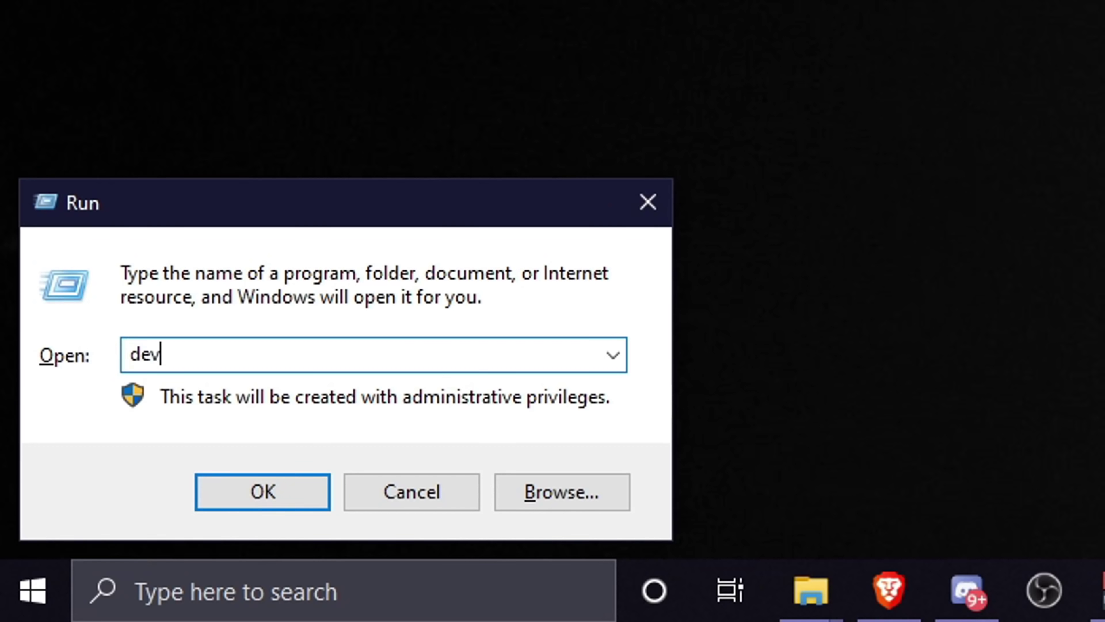
text(mgmt.msc)
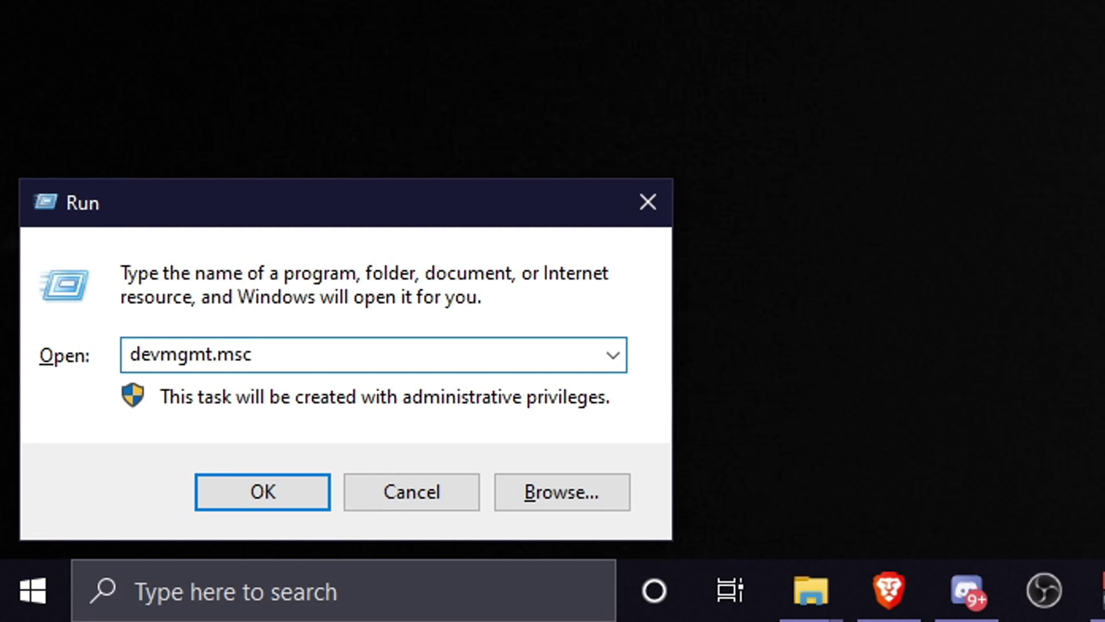
key(Return)
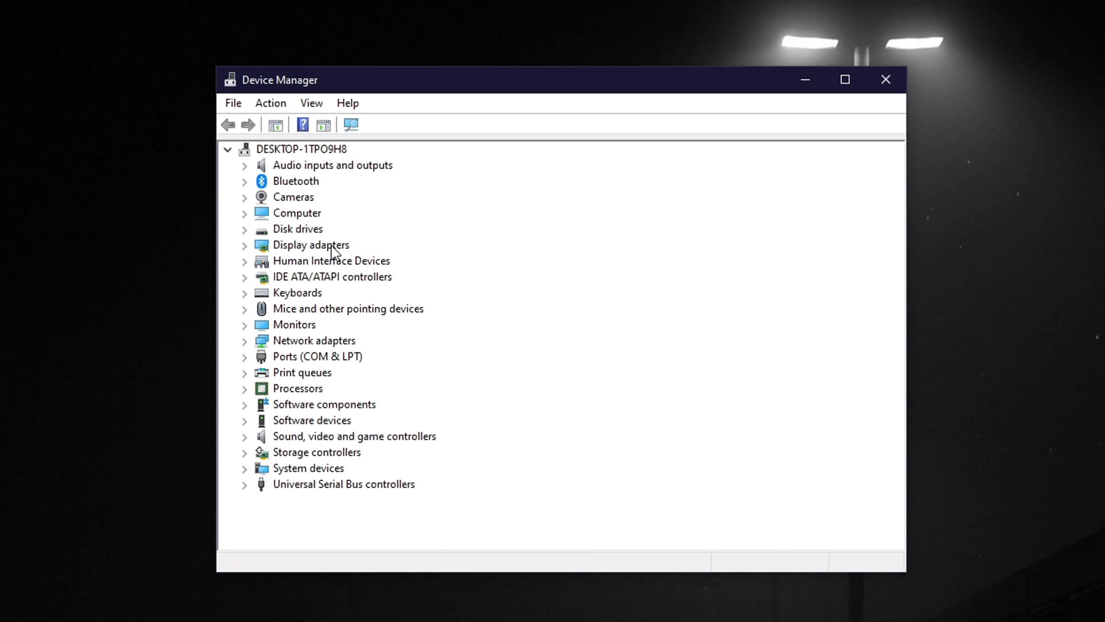
click(244, 247)
double_click(358, 263)
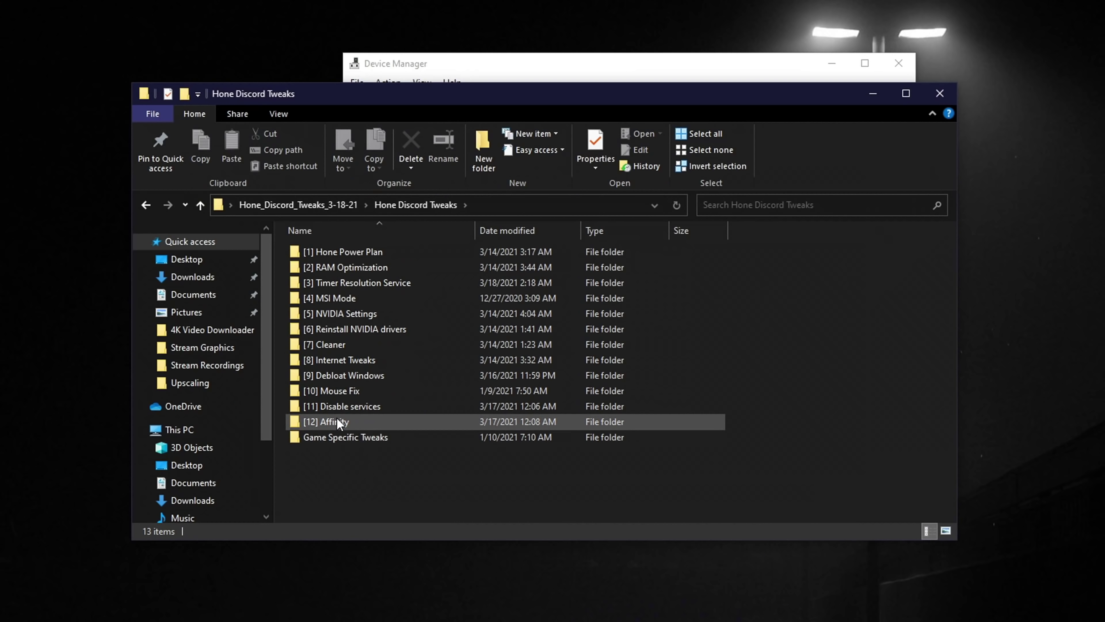
Run intPolicy_x64 as administrator from Hone Discord Tweaks' [12] Affinity folder and dismiss the registry value error
double_click(338, 420)
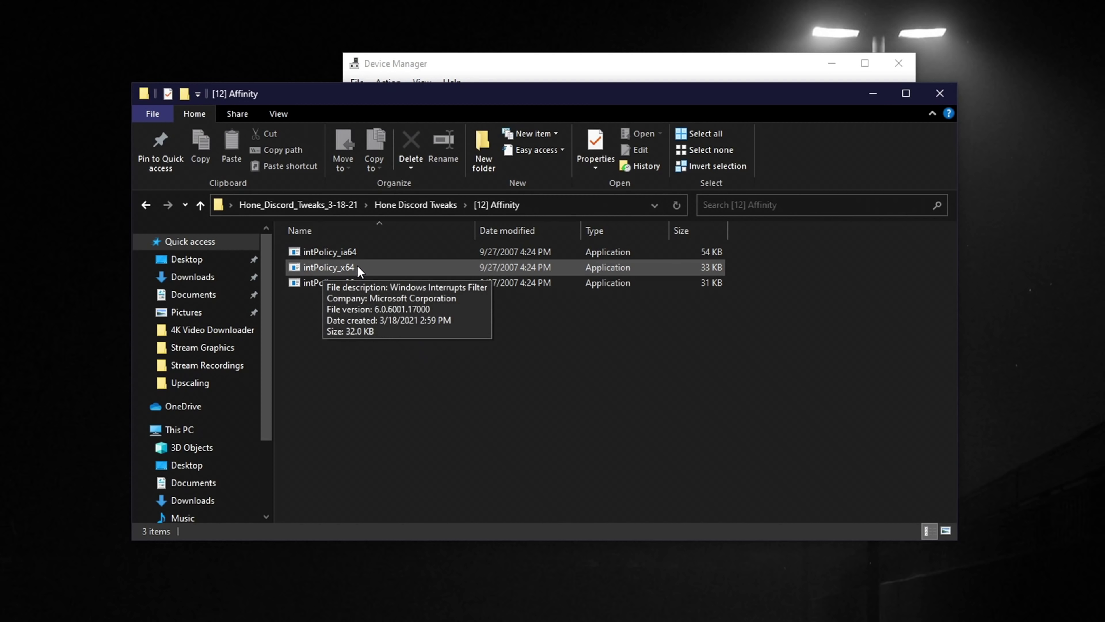
right_click(337, 266)
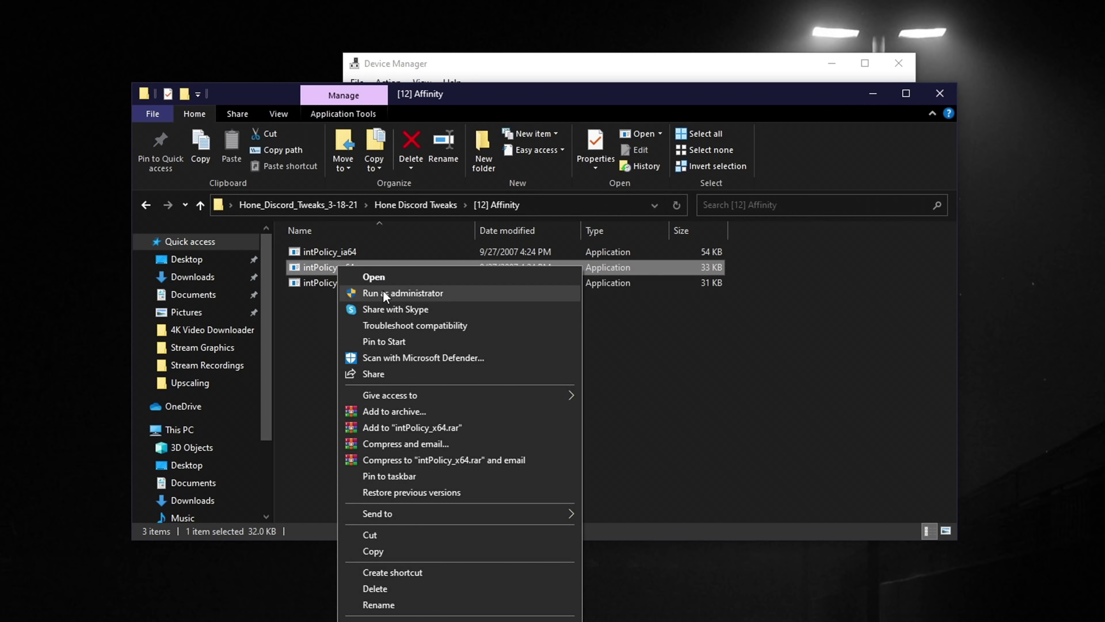
click(383, 293)
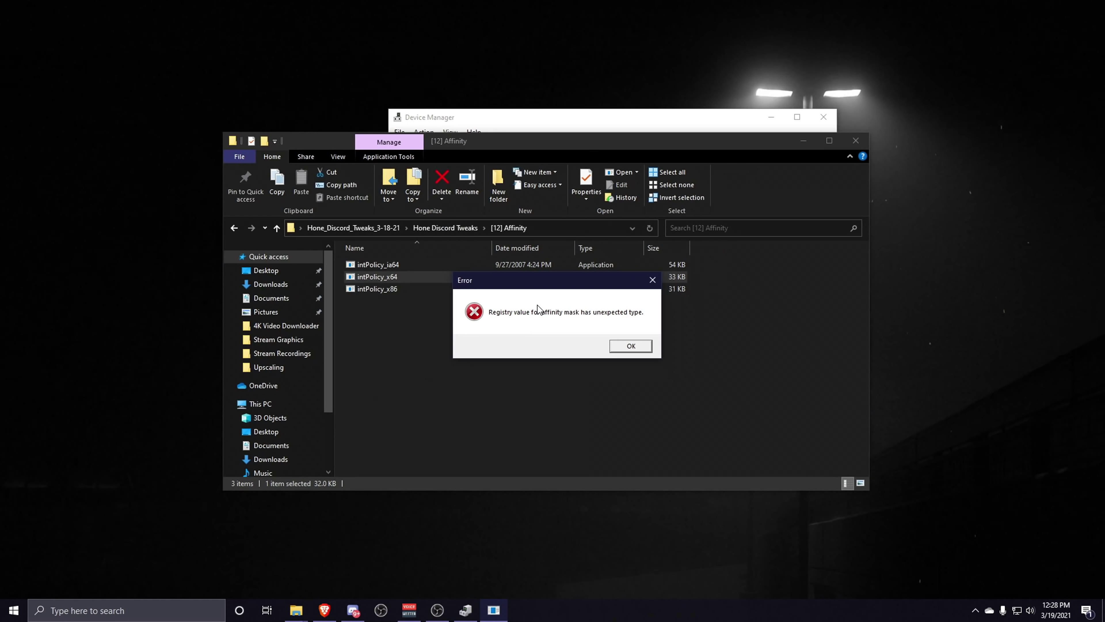
click(626, 345)
drag(57, 15, 467, 149)
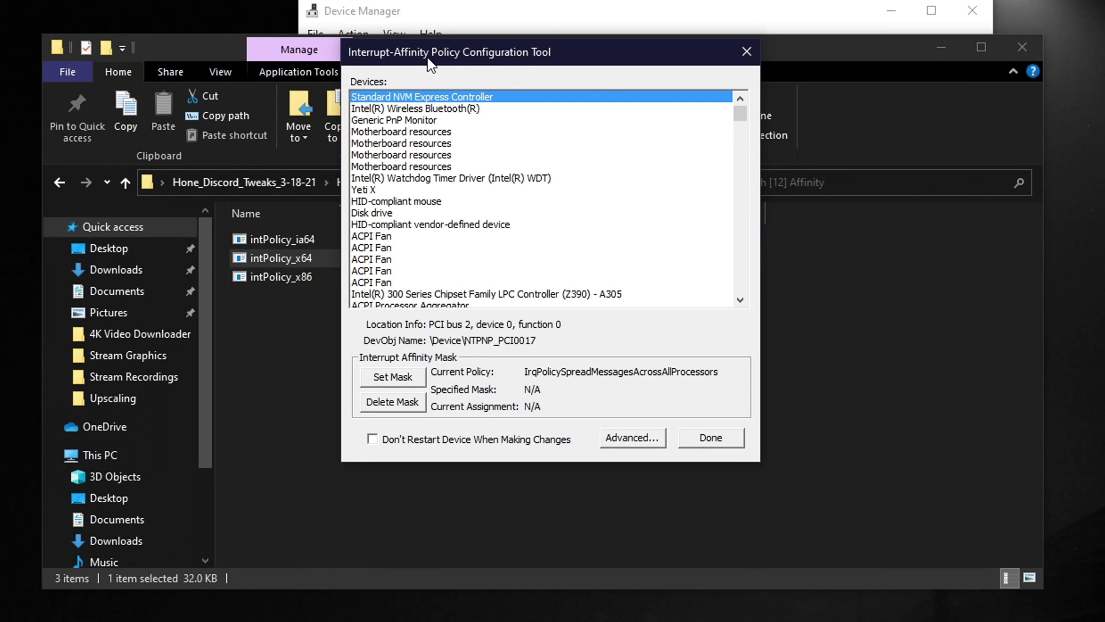
Select the NVIDIA GeForce RTX 3070 in the Interrupt-Affinity tool and compare its PCI location with the card's Device Manager properties
drag(740, 117, 737, 162)
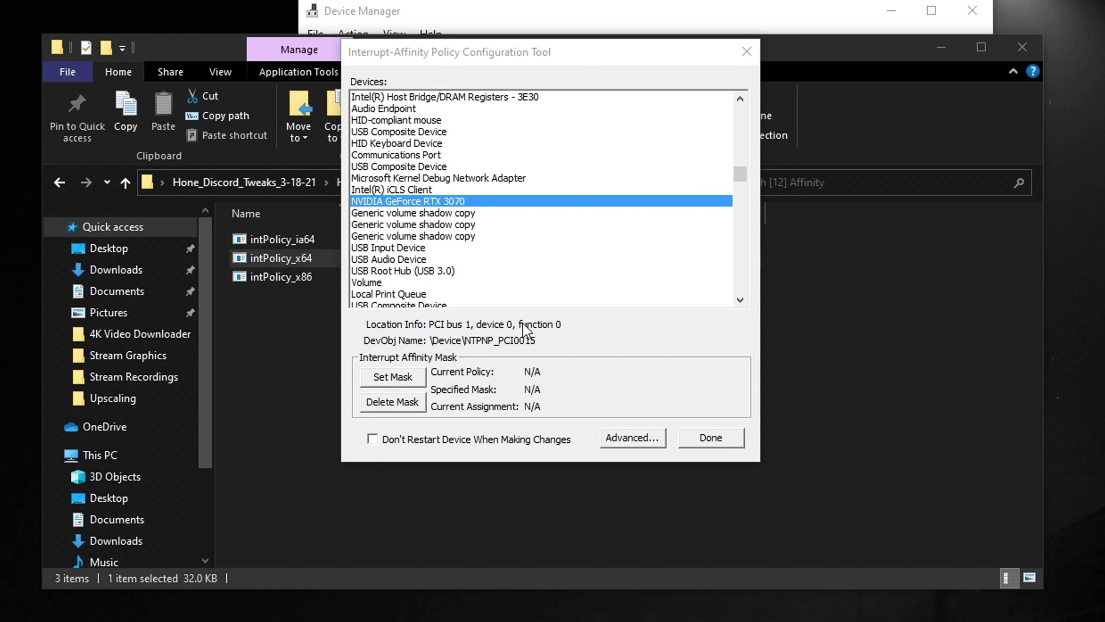
click(643, 21)
double_click(406, 195)
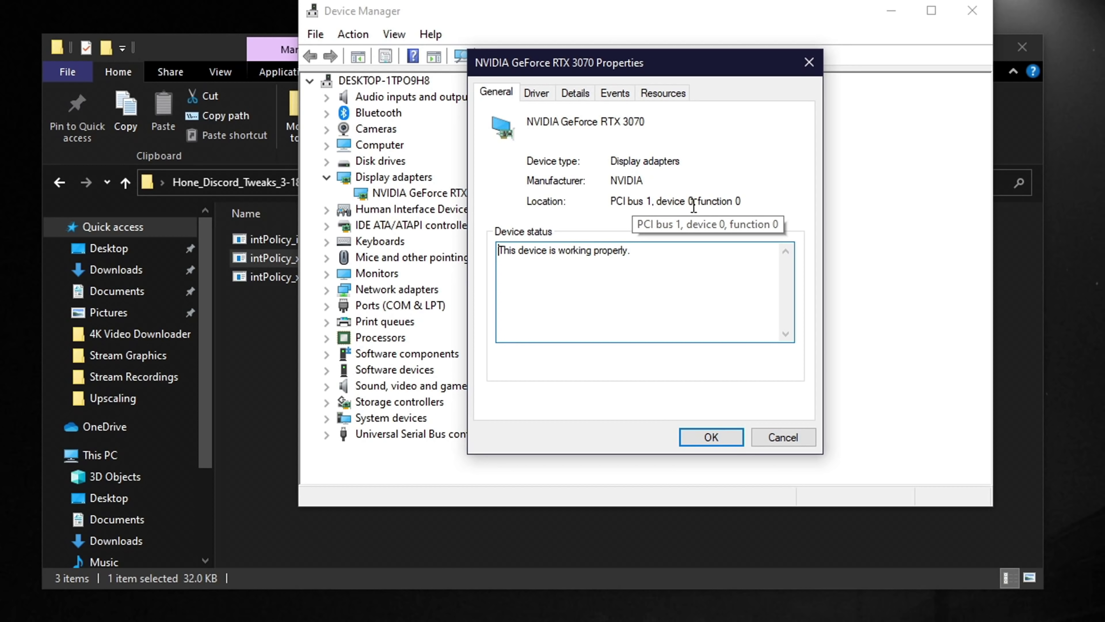
key(Escape)
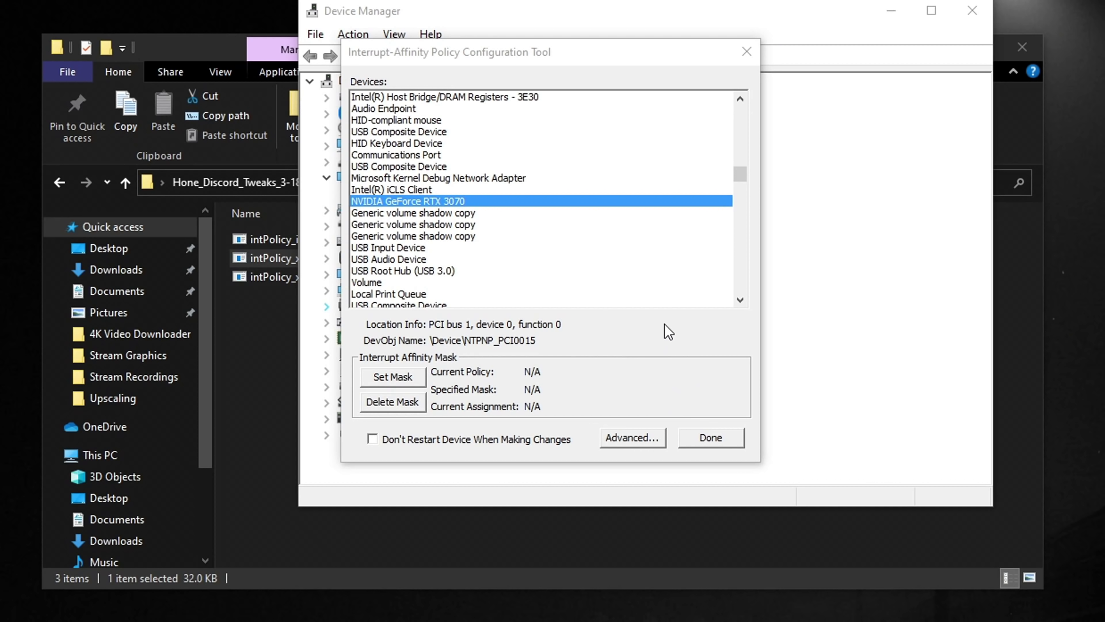
click(393, 376)
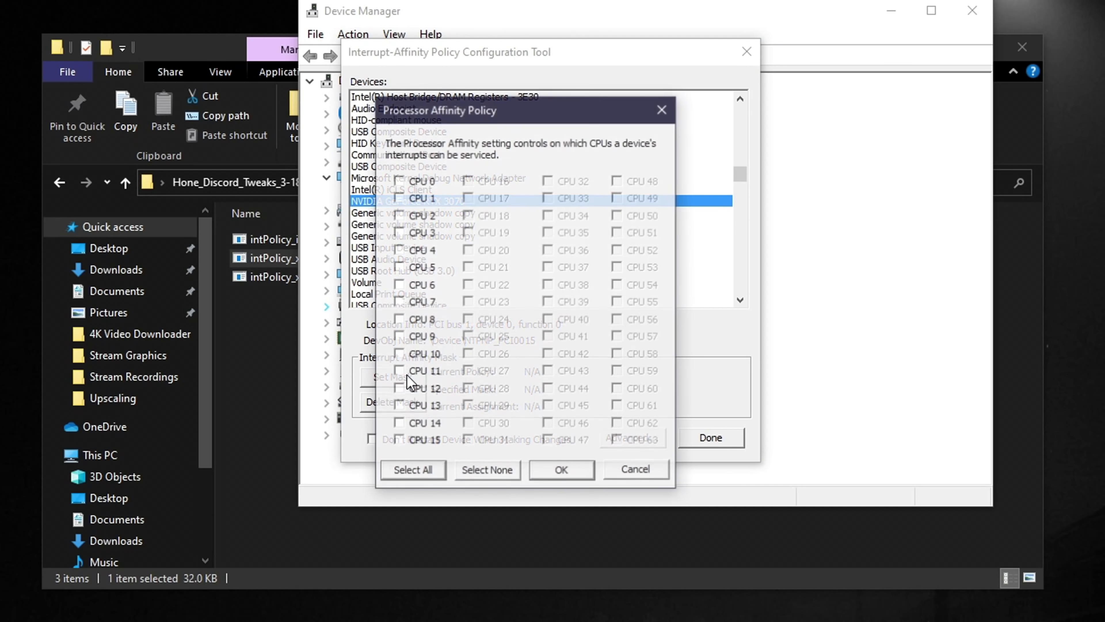
click(399, 197)
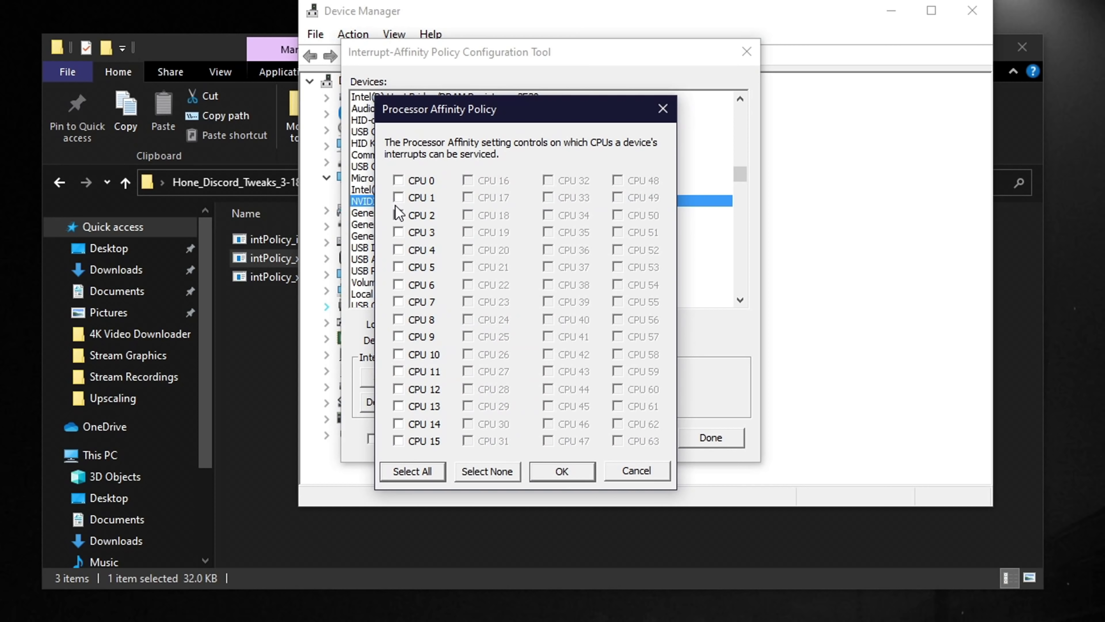
key(Escape)
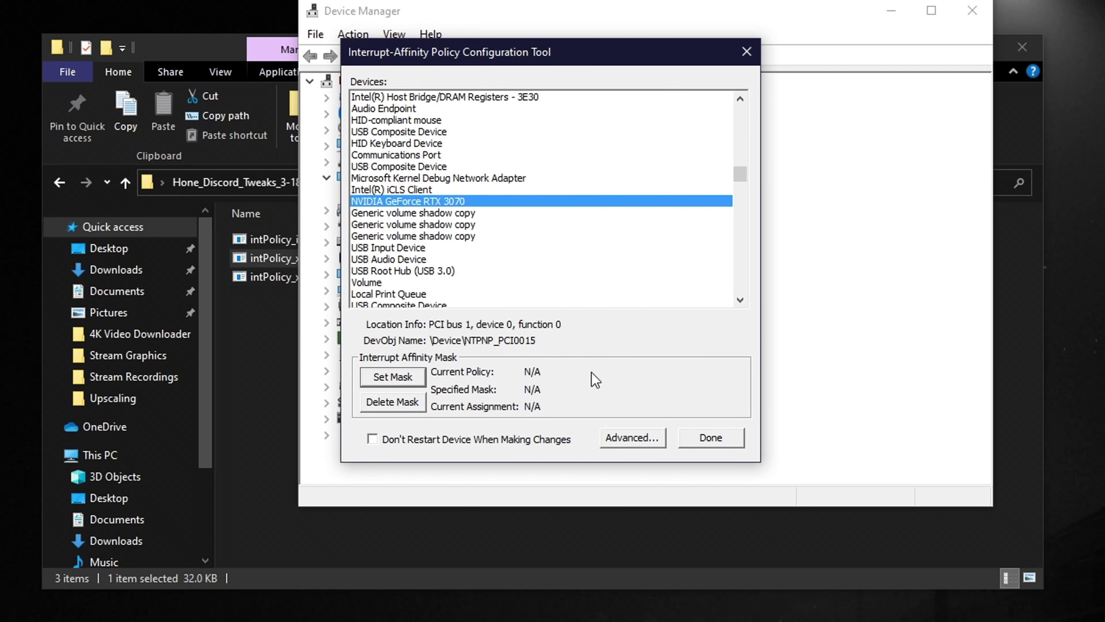
click(394, 378)
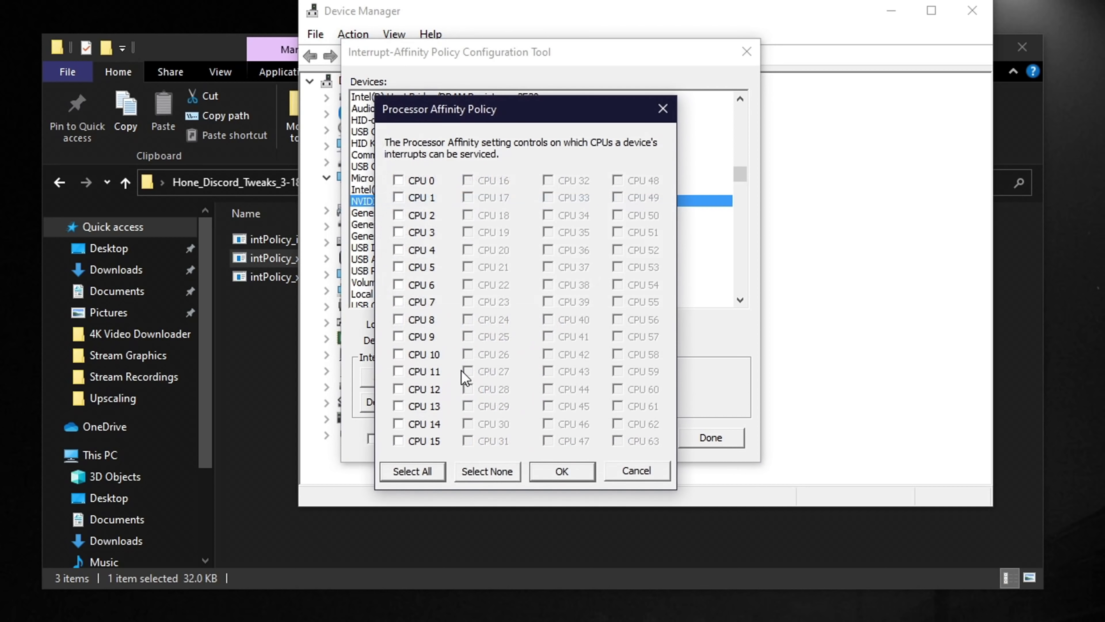
click(399, 216)
click(398, 233)
key(Escape)
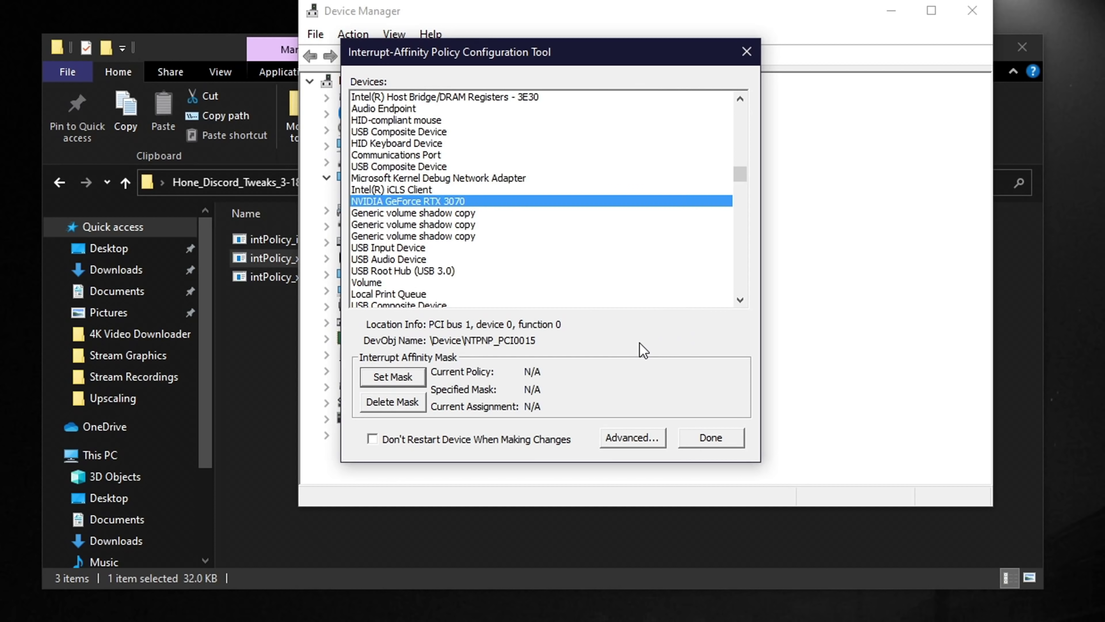
Set the RTX 3070's advanced interrupt policy to IrqPolicyAllProcessorsInMachine
click(618, 437)
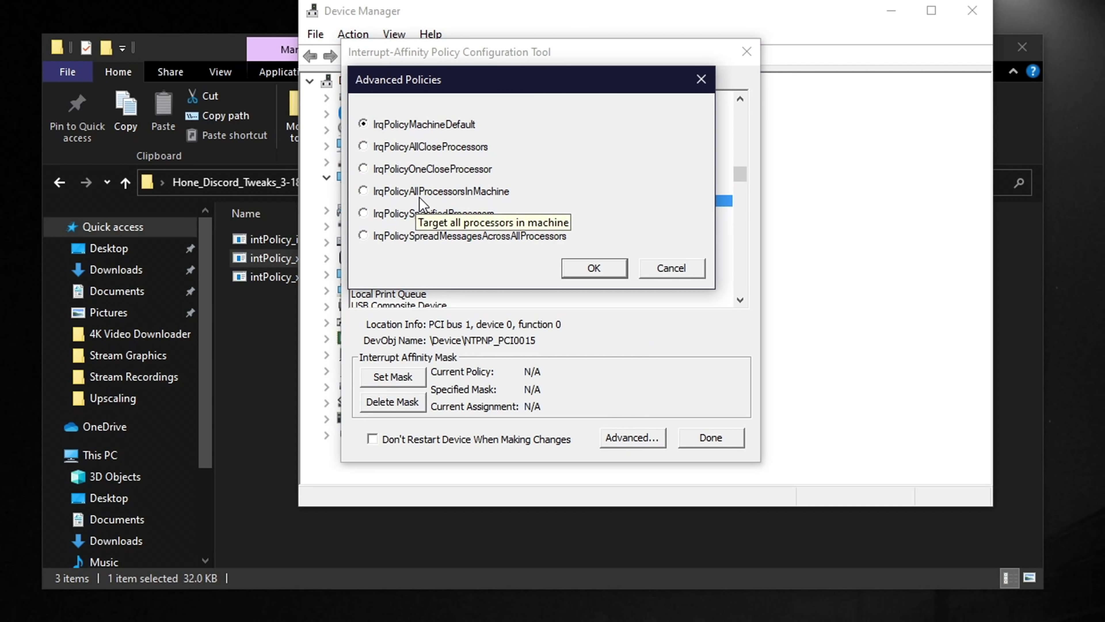
click(363, 190)
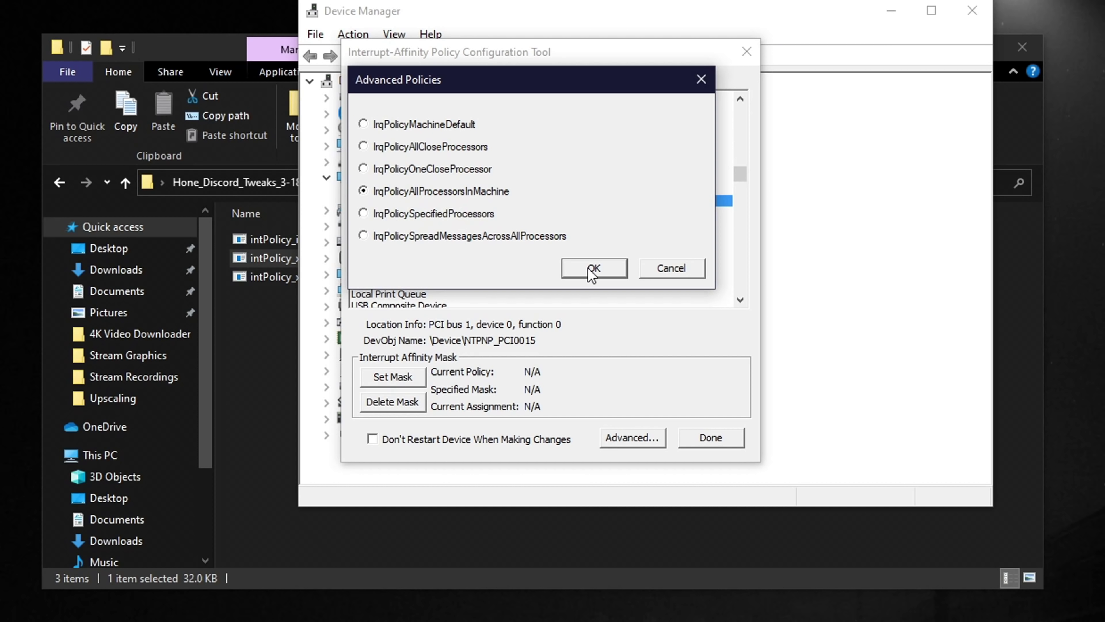
click(575, 266)
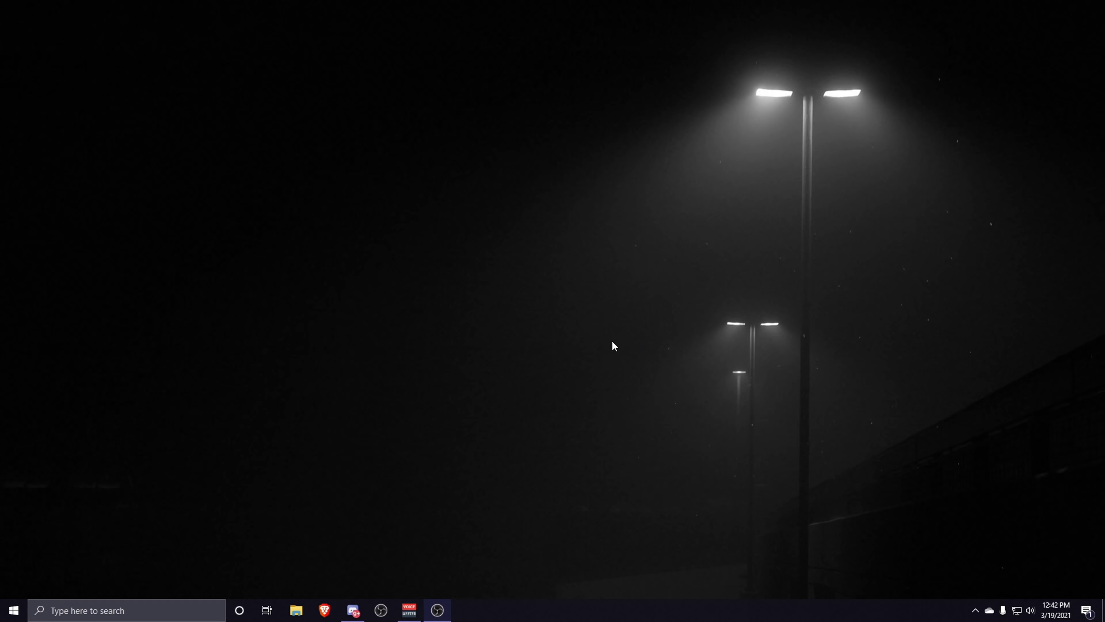
Open the temporary files folder with the Run command %temp%
click(397, 443)
key(super+r)
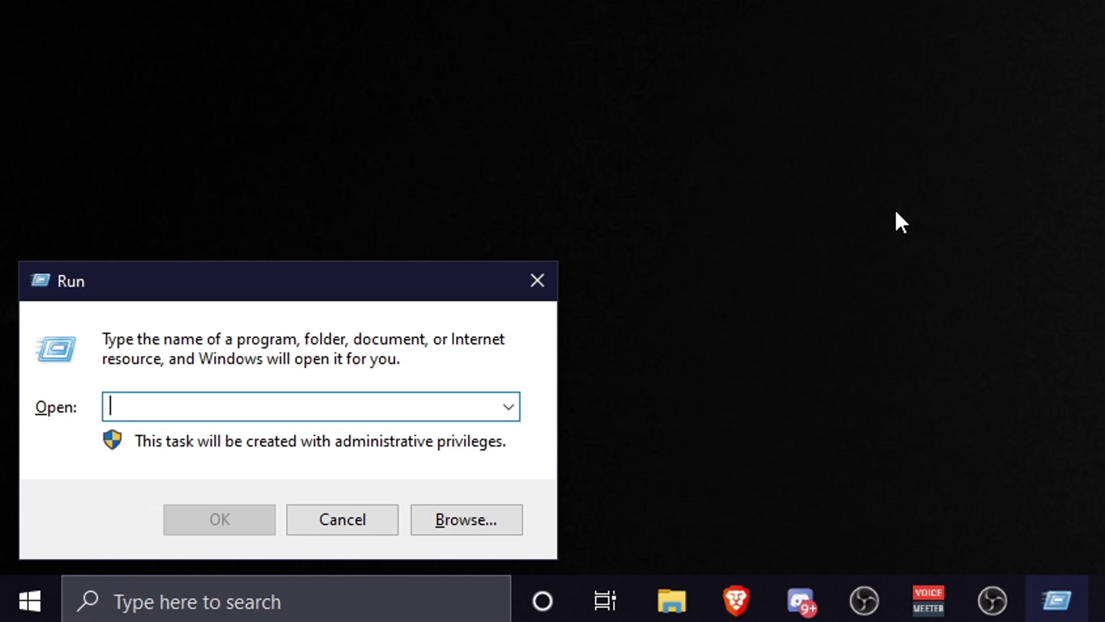
text(%temp%)
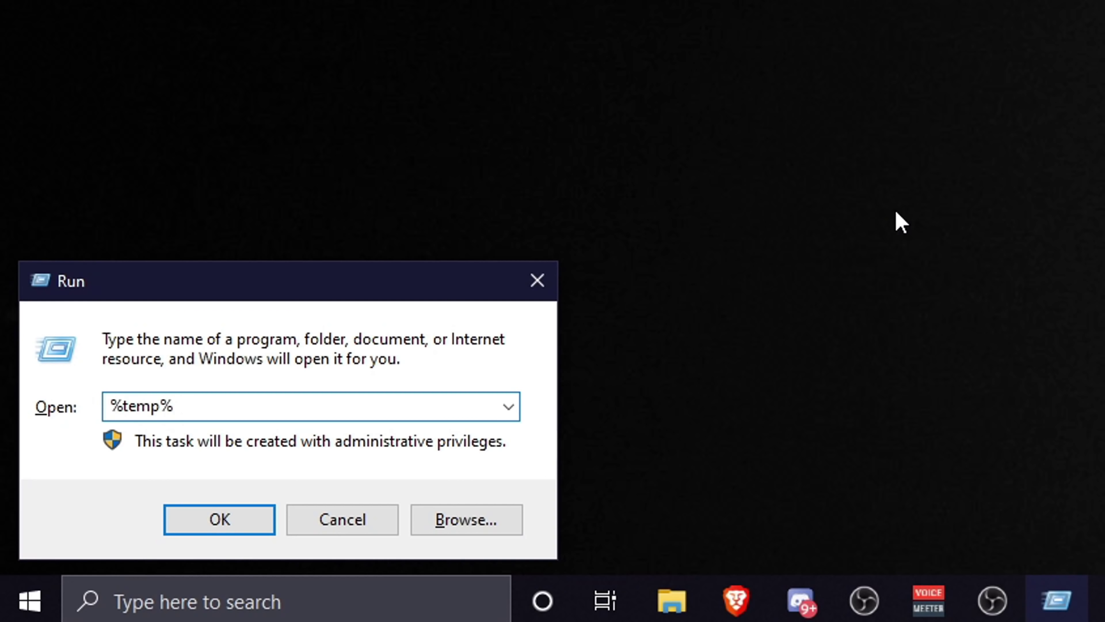
key(Return)
mouse_move(864, 256)
mouse_down()
mouse_move(881, 395)
mouse_move(873, 454)
mouse_move(851, 341)
mouse_move(855, 249)
mouse_up()
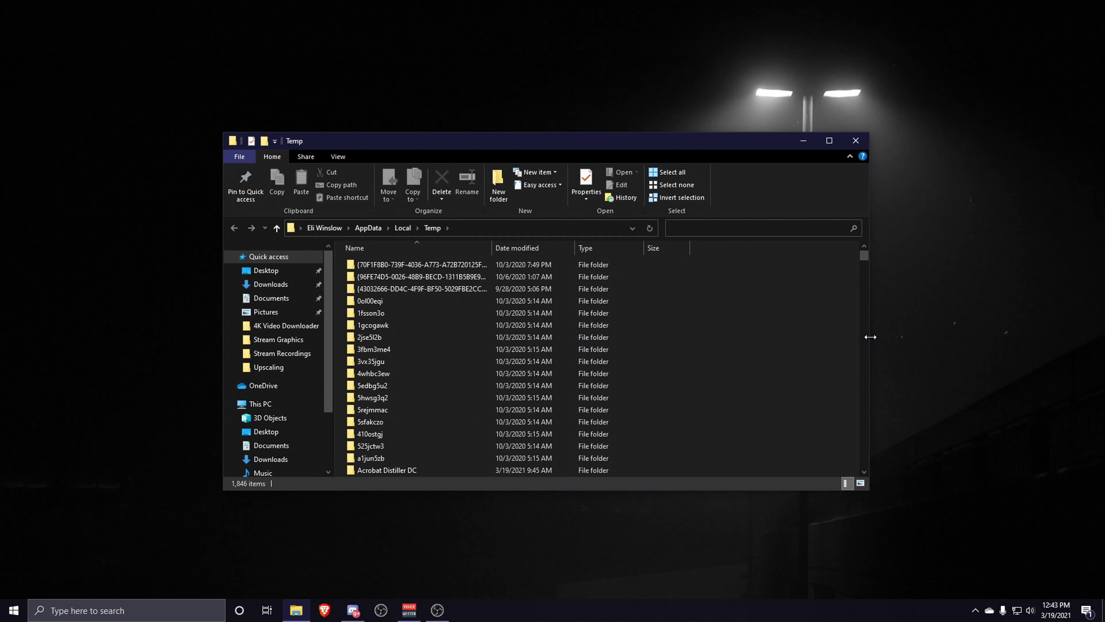
Delete all items in the Temp folder, skipping every file that is in use
key(ctrl+a)
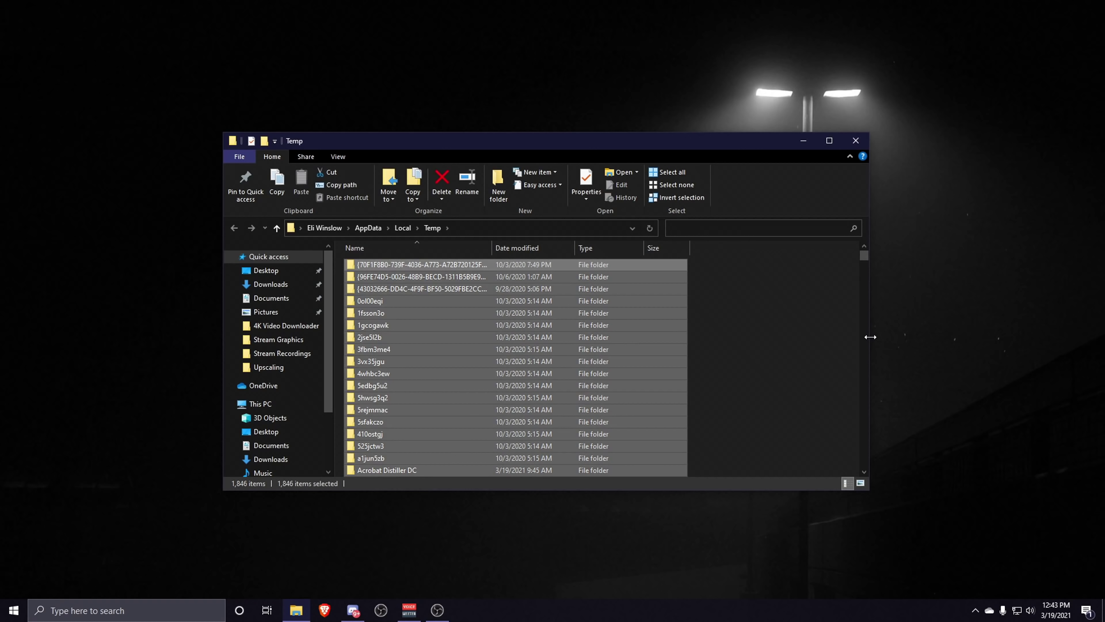
right_click(568, 312)
click(589, 494)
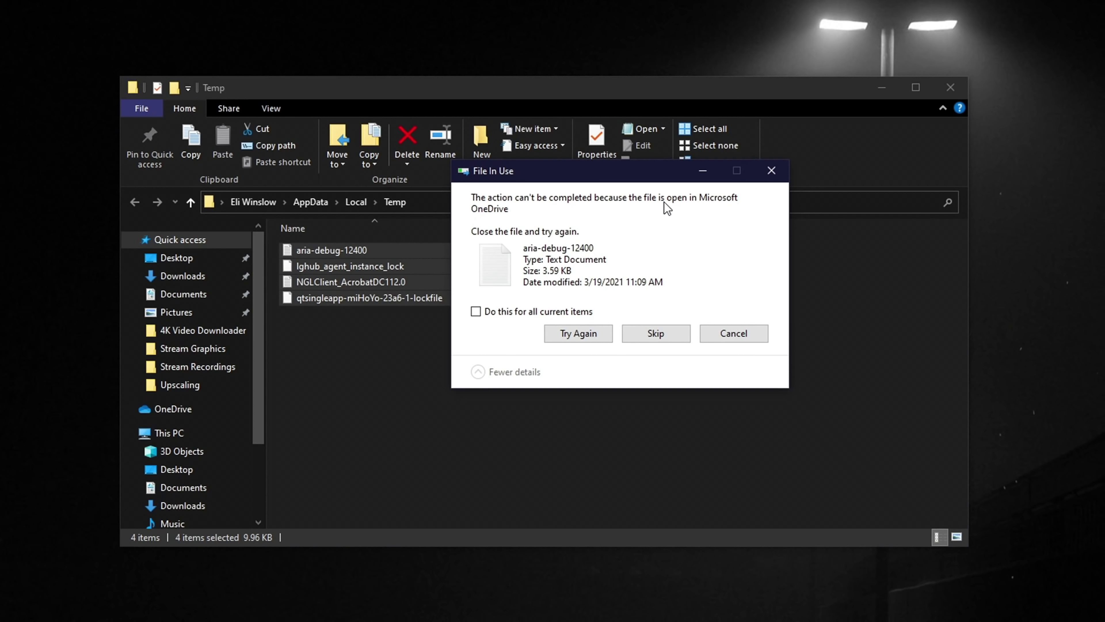
click(476, 312)
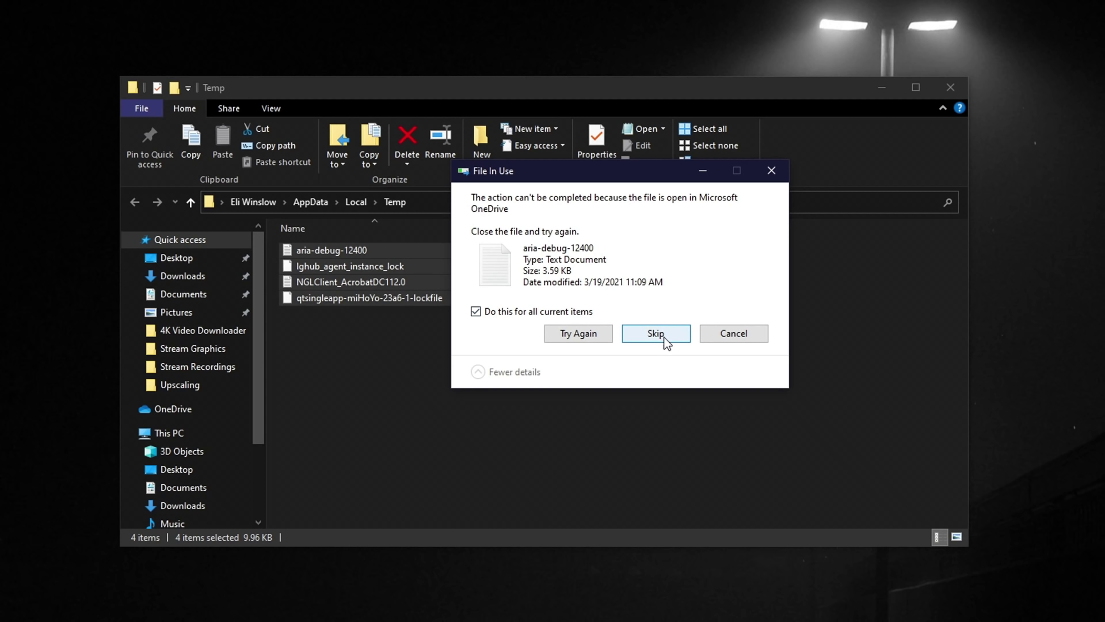
click(657, 334)
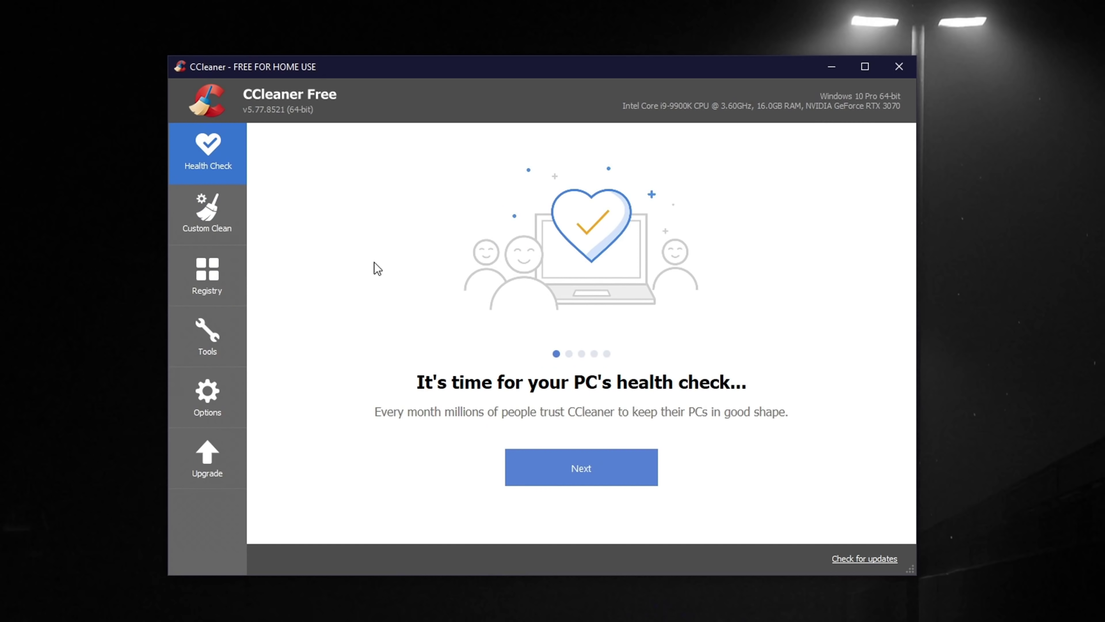
Scan the registry for issues in CCleaner and fix all selected issues without backing up the registry
click(218, 269)
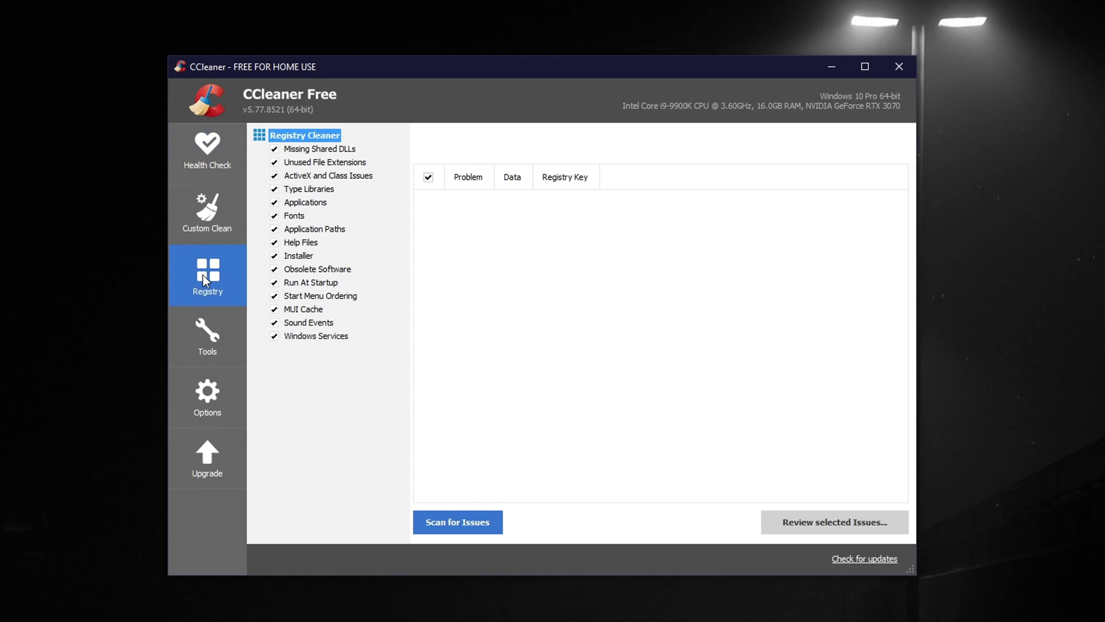
click(458, 521)
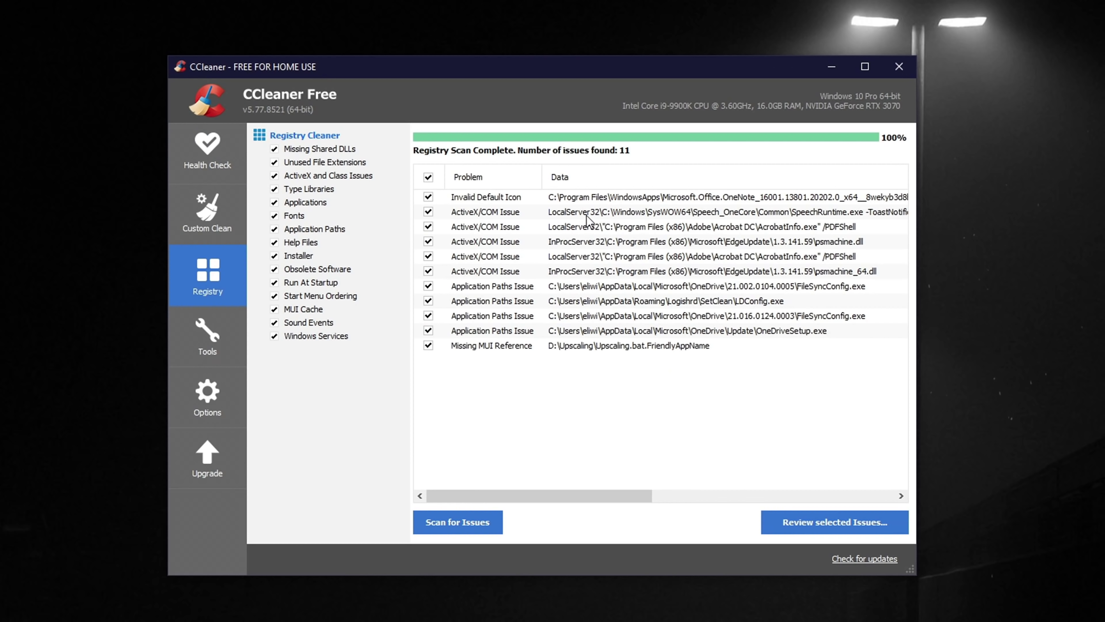
click(815, 530)
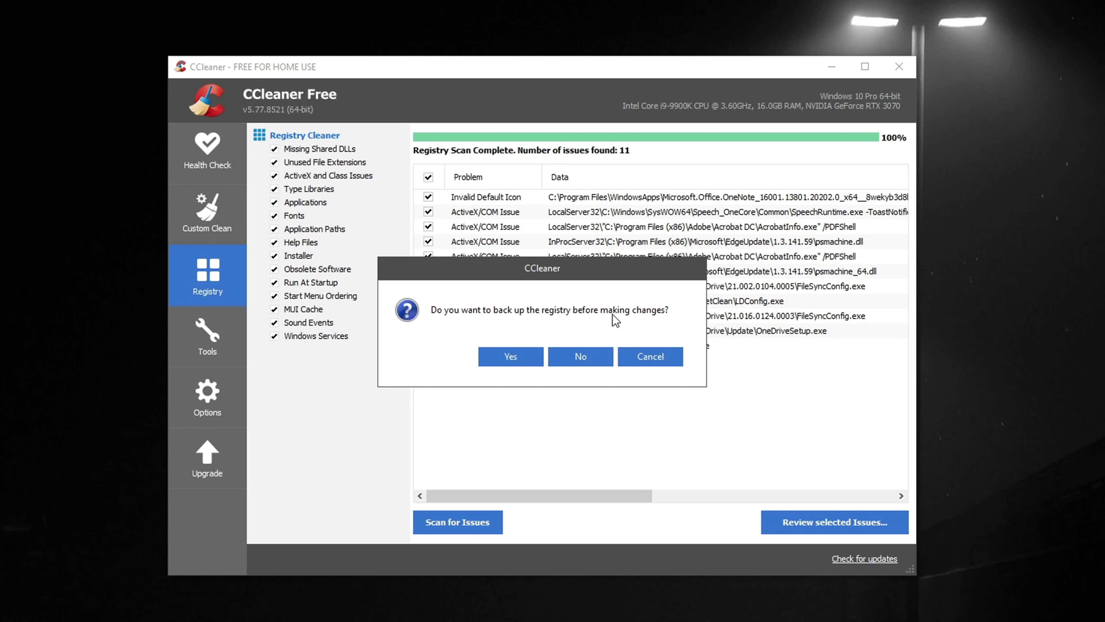
click(580, 359)
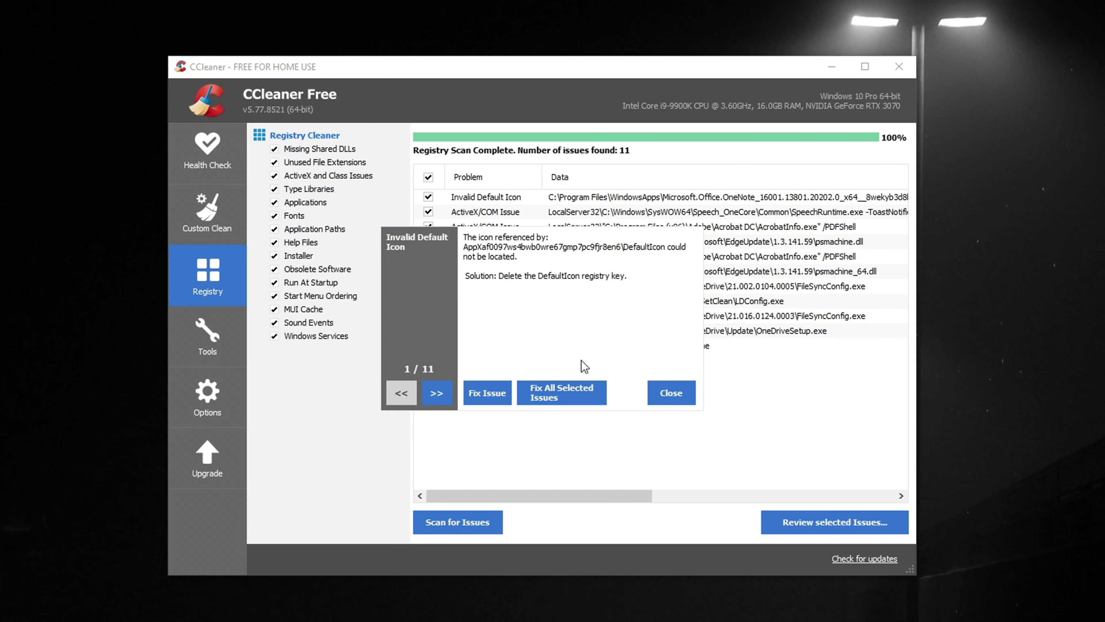
click(584, 396)
click(671, 394)
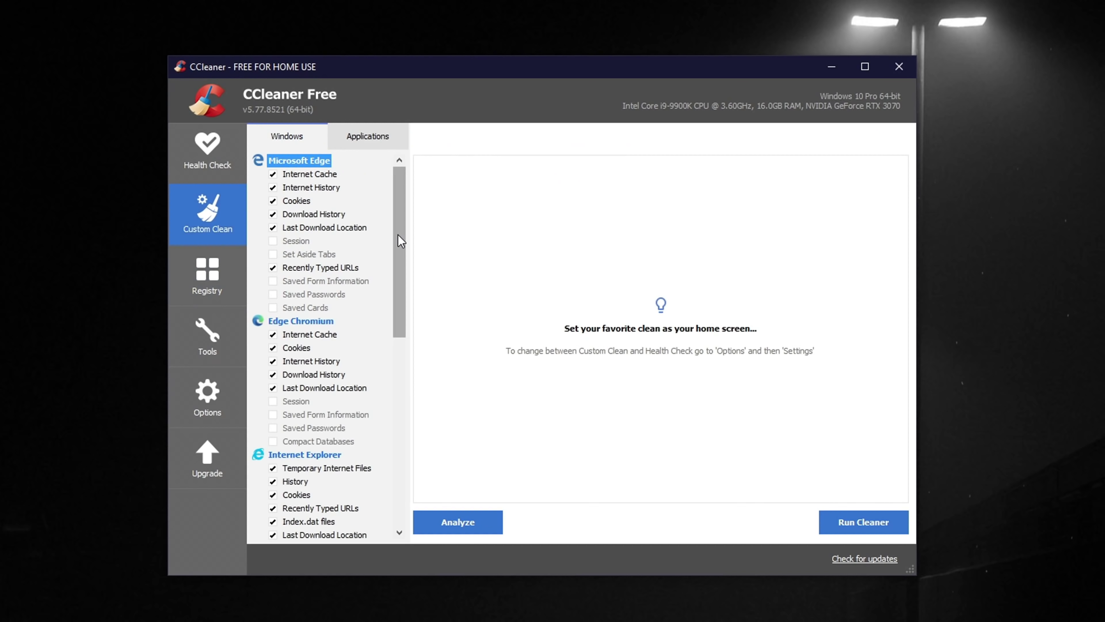
Review the Windows and Applications items in CCleaner's Custom Clean and run the cleaner with the existing selection
scroll(398, 254, down, 1)
drag(398, 249, 393, 429)
click(223, 214)
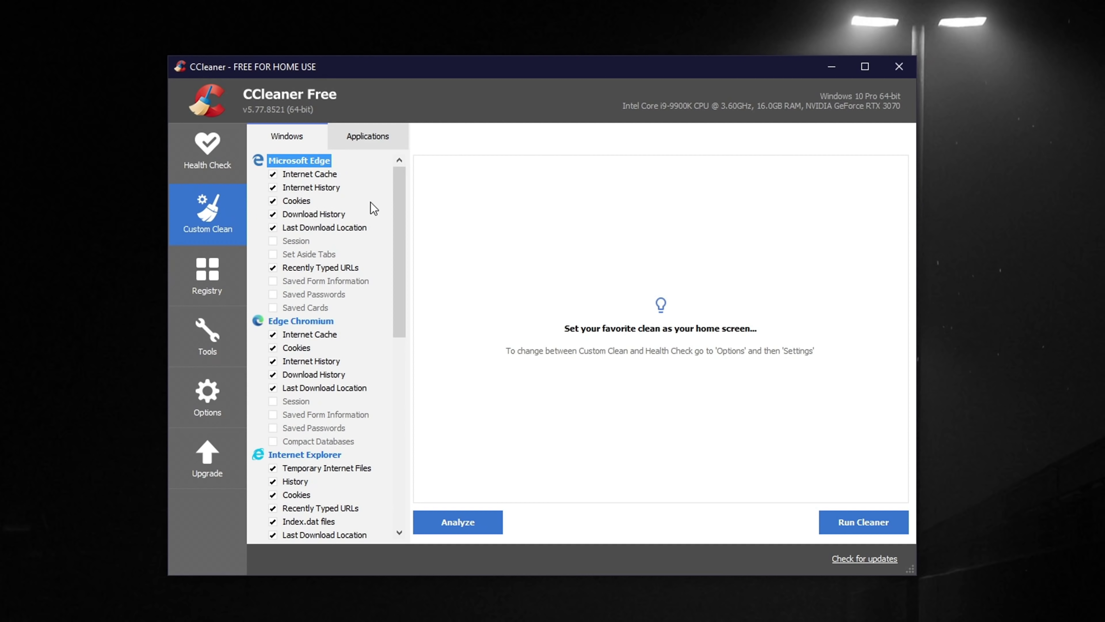
drag(398, 214, 392, 407)
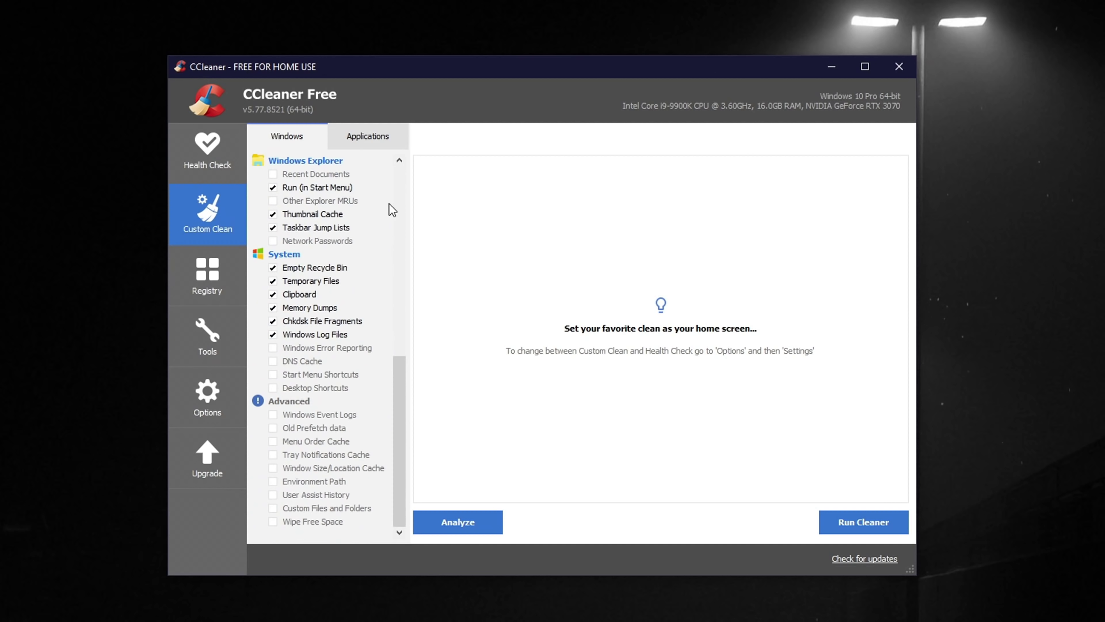
click(369, 137)
drag(398, 183, 401, 374)
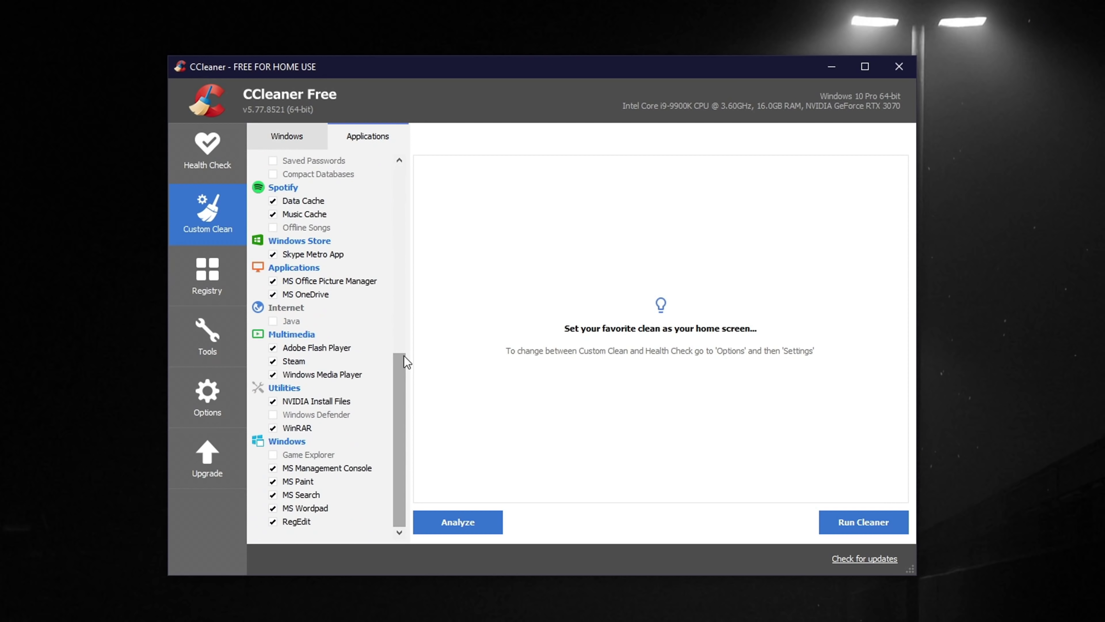
click(856, 524)
click(673, 299)
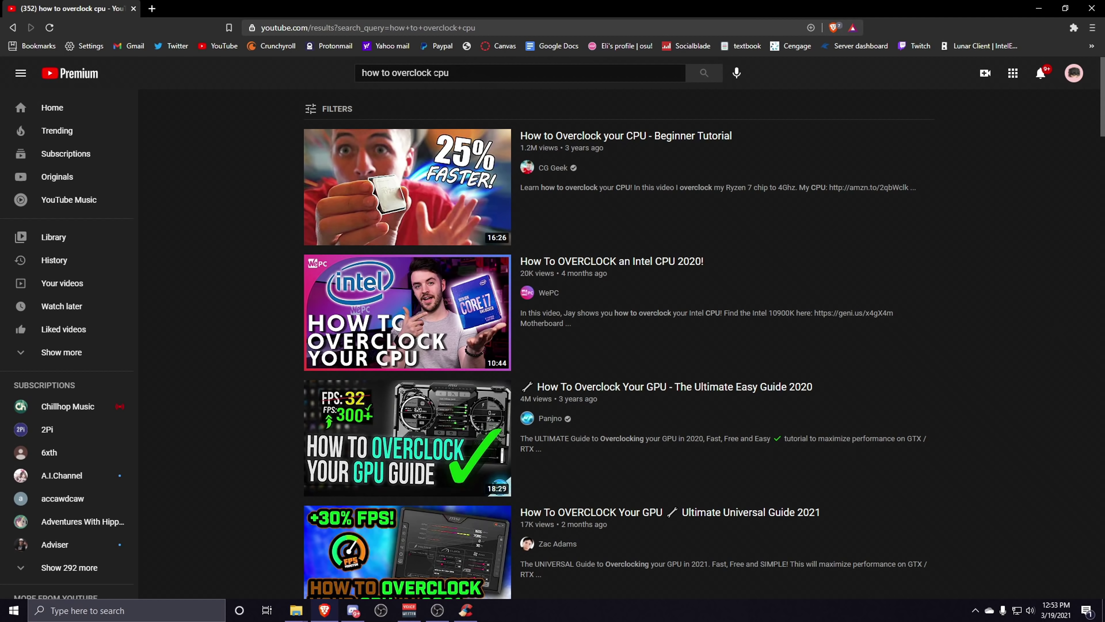
scroll(248, 212, down, 5)
scroll(246, 261, up, 5)
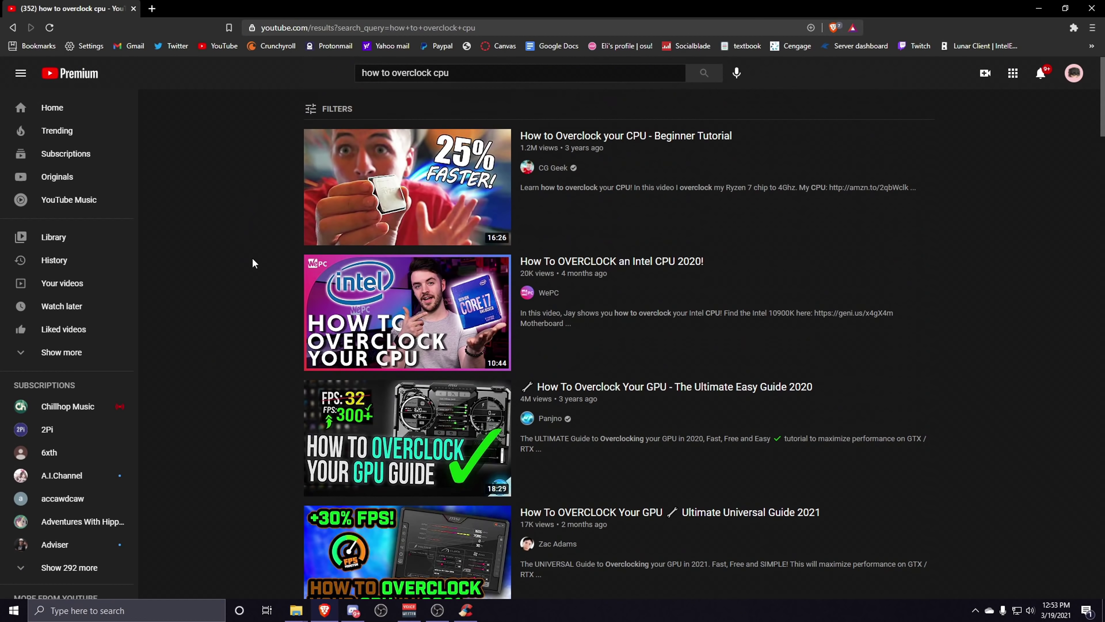